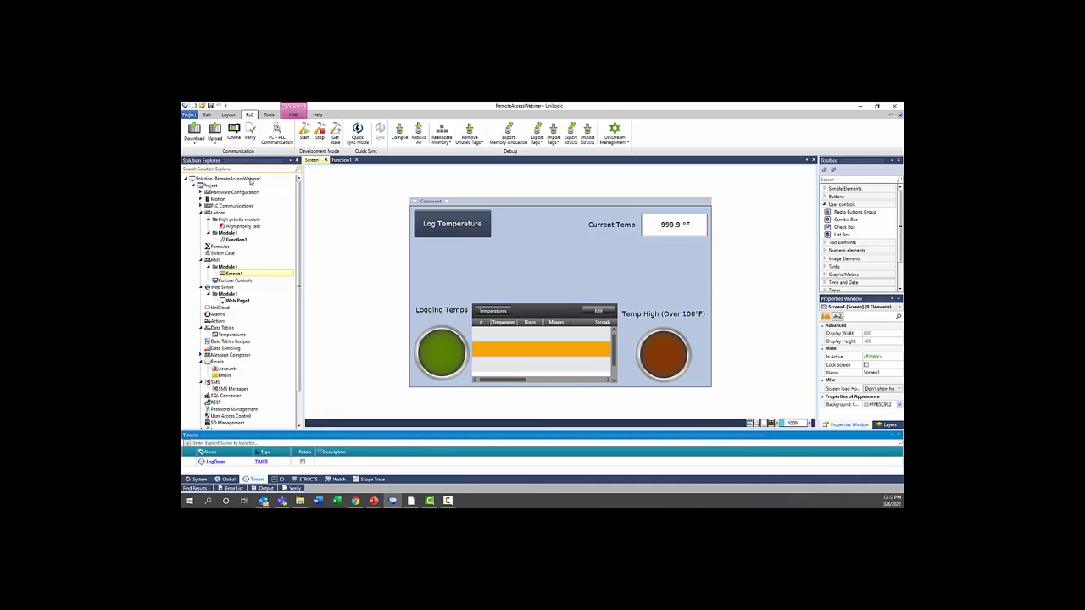
- Open the Panel Ethernet configuration from the physical interfaces of the PLC communications
left_click(201, 206)
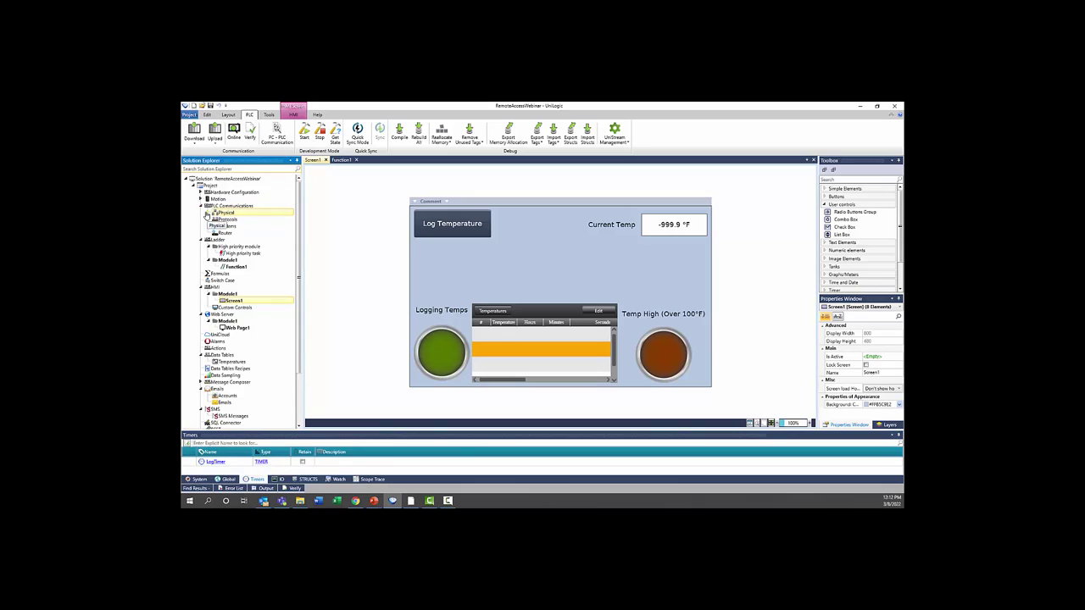
left_click(208, 212)
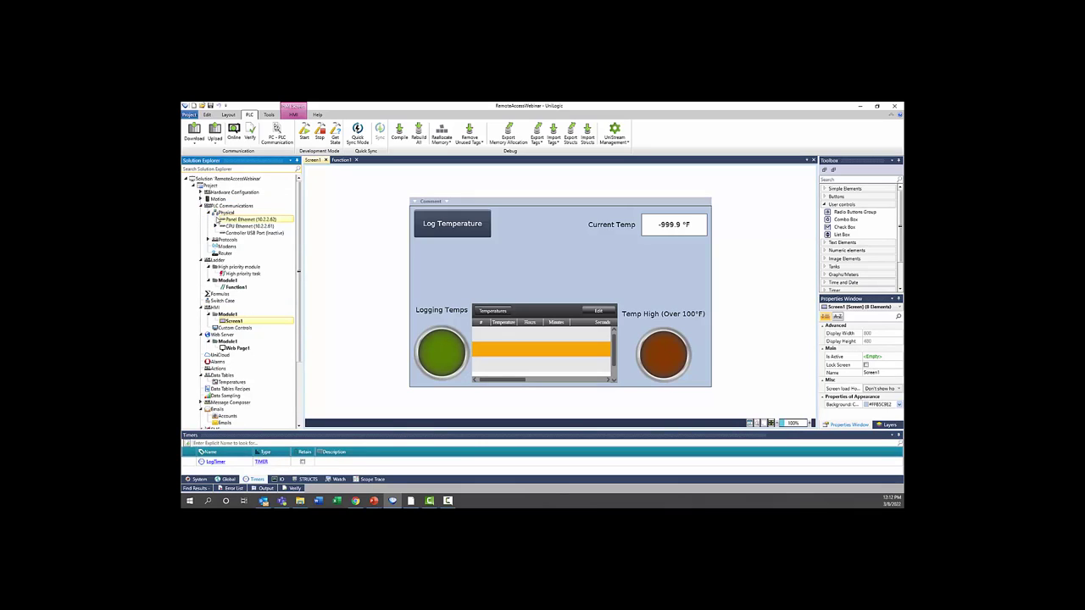
left_click(228, 221)
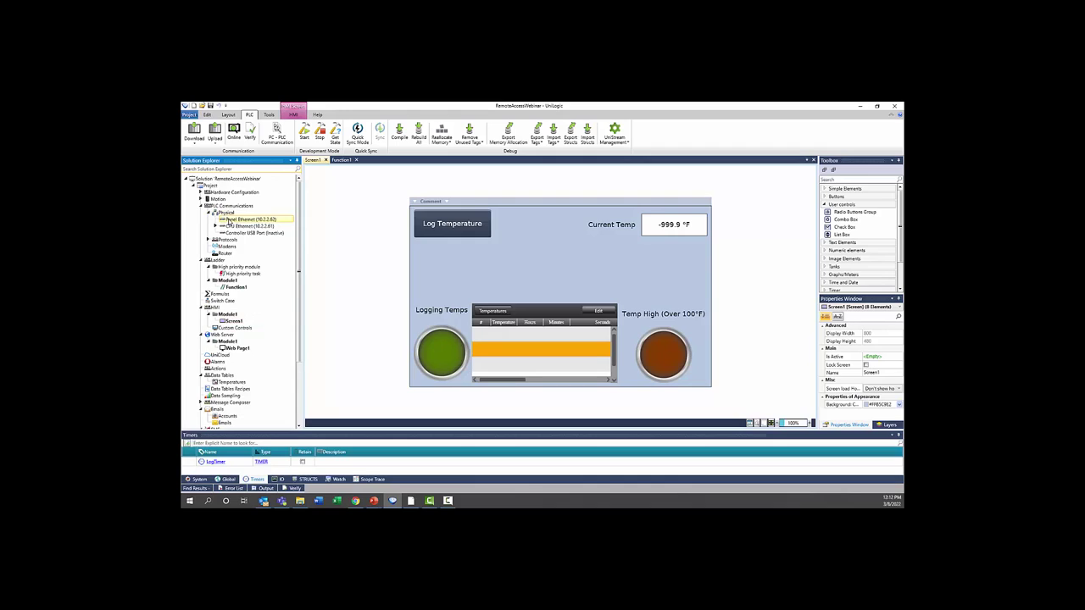
double_click(228, 220)
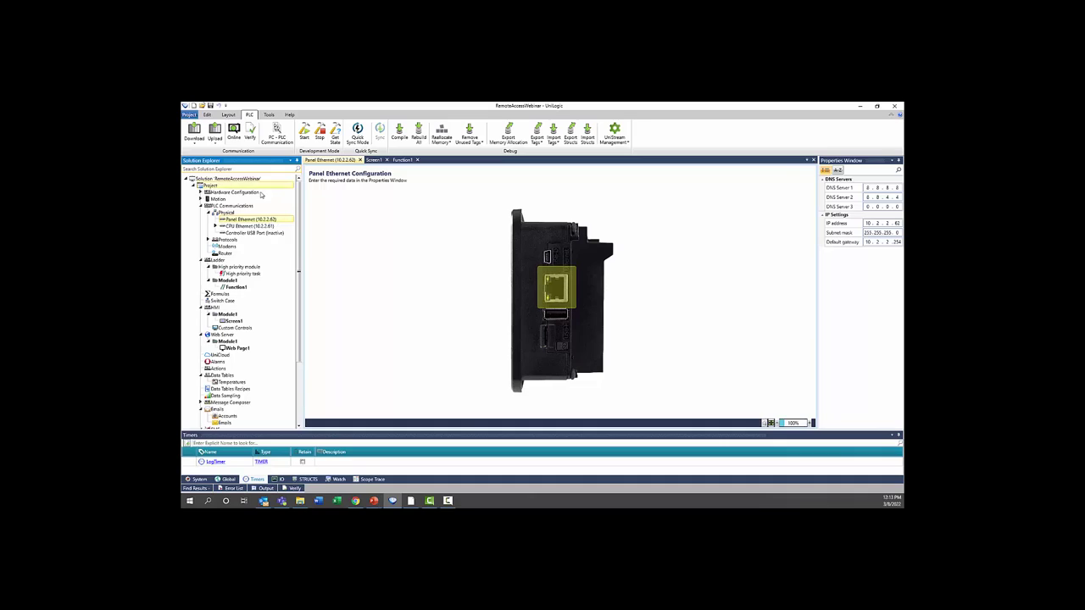
- Set the PC-to-PLC communication to Ethernet at 10.2.2.62 and test the connection
left_click(278, 138)
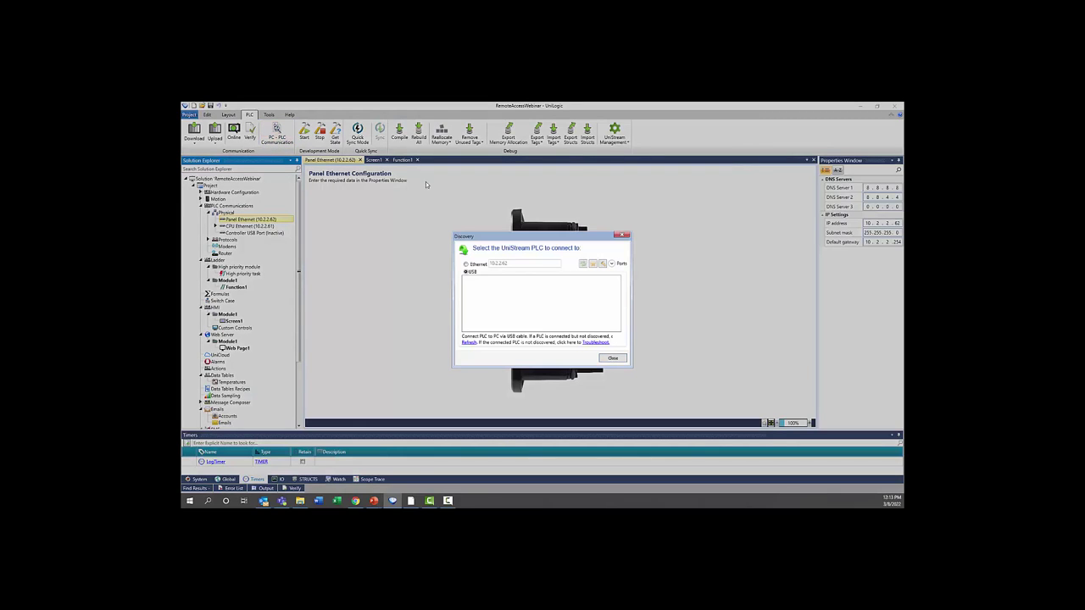
left_click(465, 264)
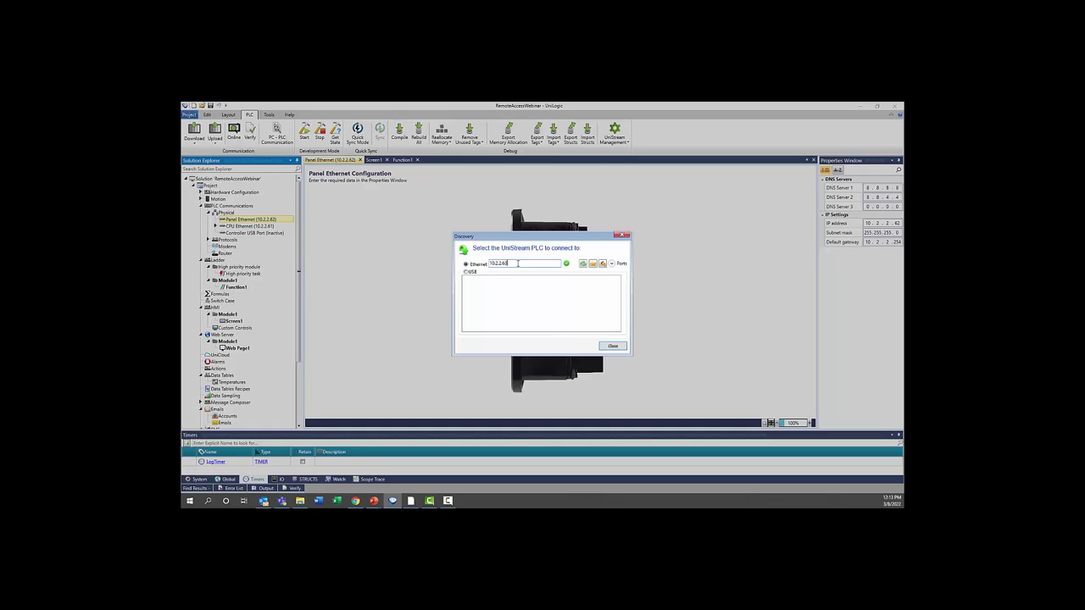
left_click(583, 264)
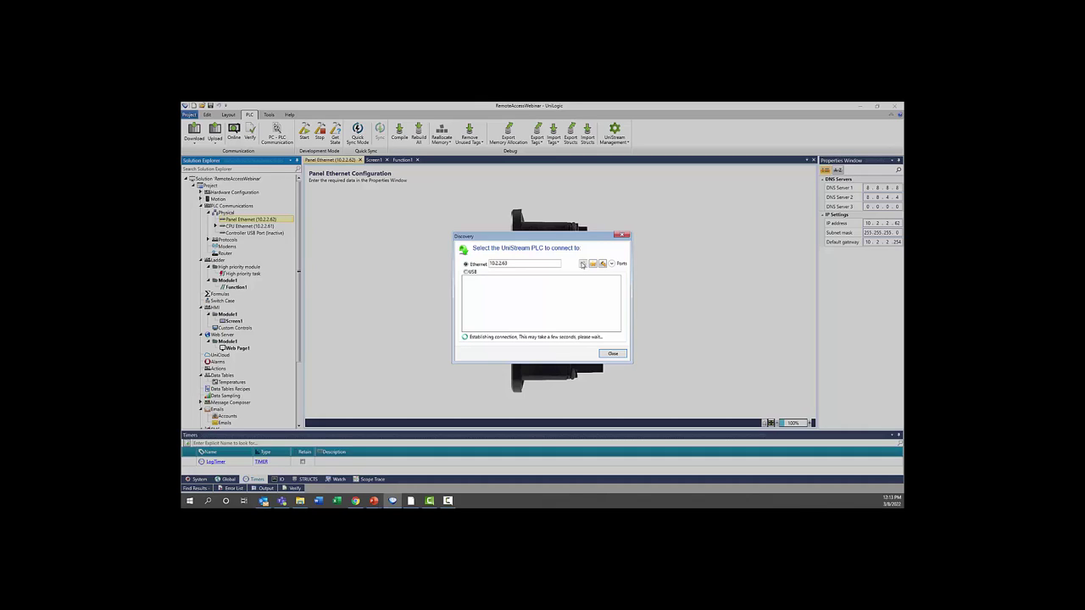
left_click(537, 263)
left_click(625, 354)
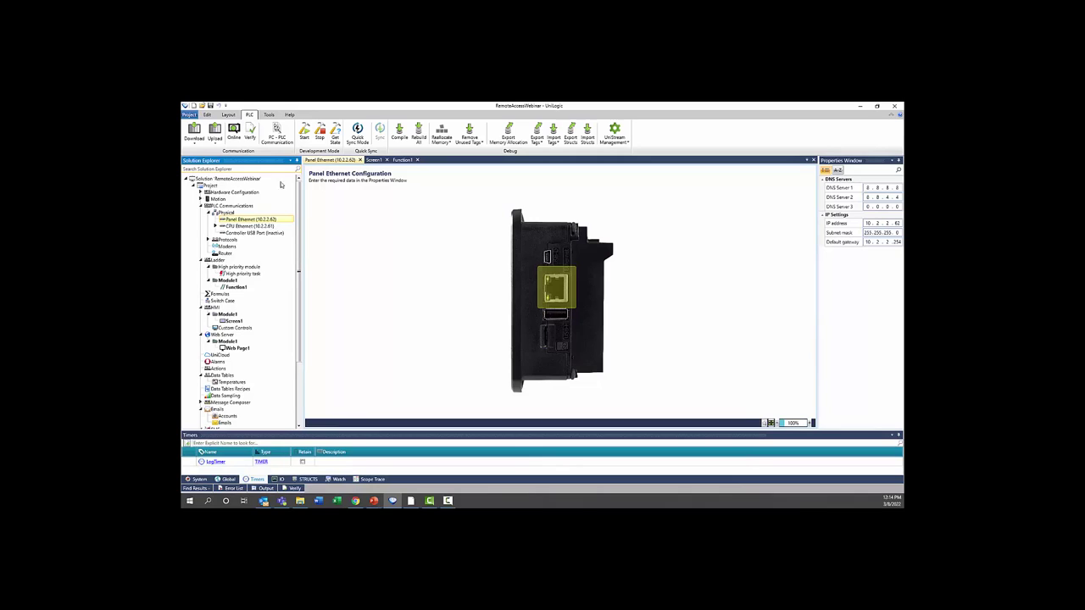
left_click(265, 143)
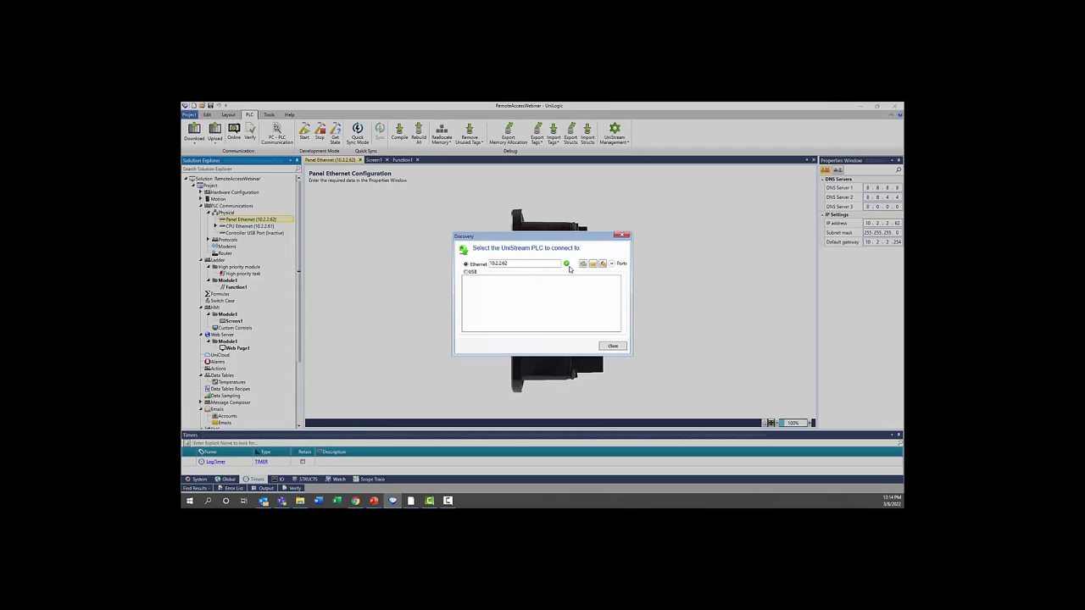
left_click(623, 236)
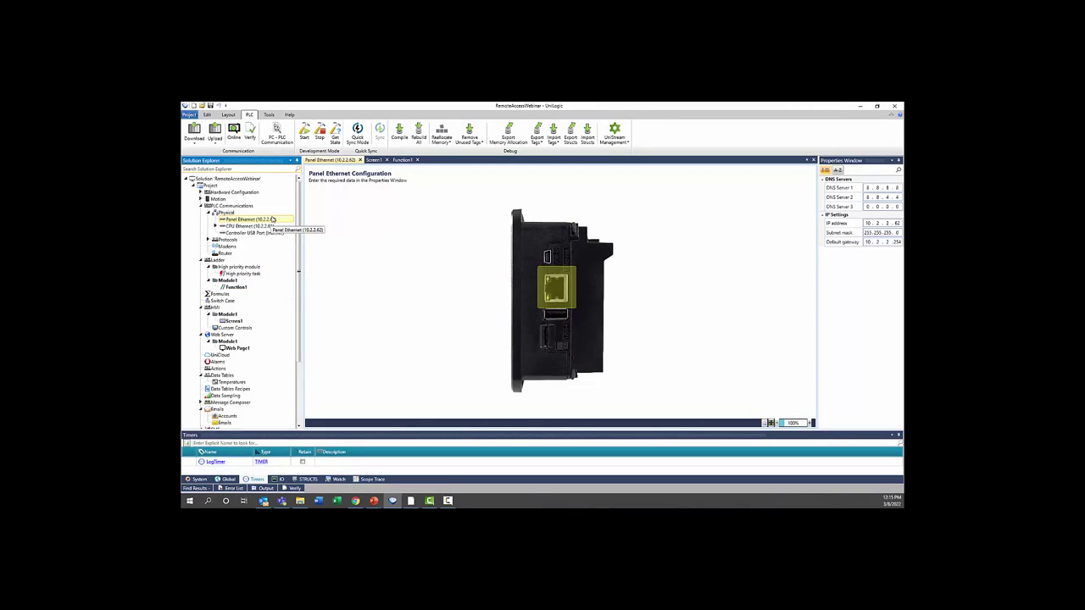
- Go online with the PLC to examine Screen1 and the live values in the Function1 ladder, and return offline
left_click(237, 139)
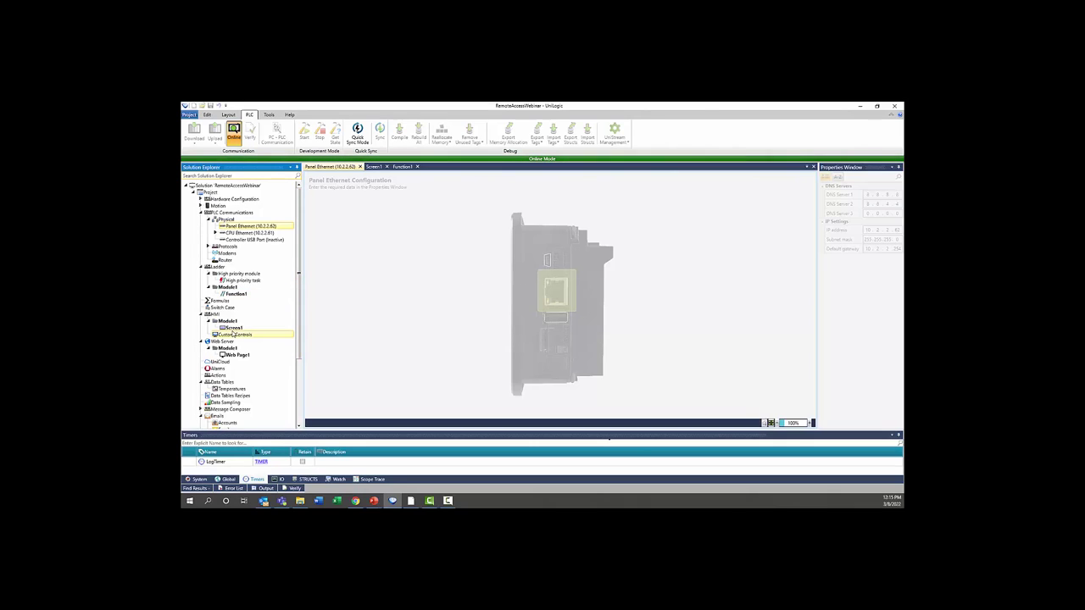
double_click(234, 331)
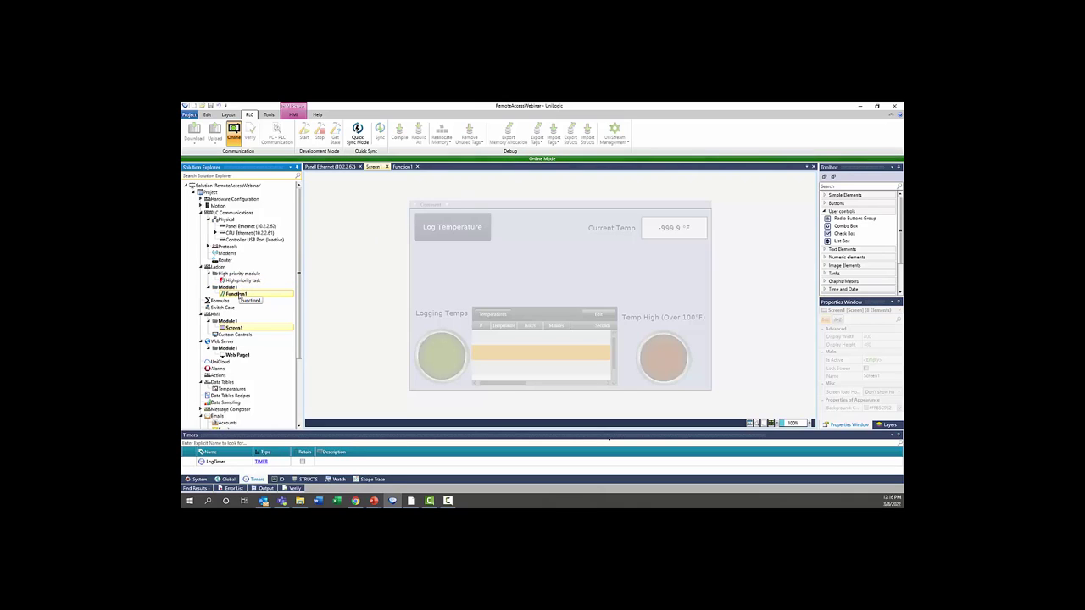
double_click(235, 294)
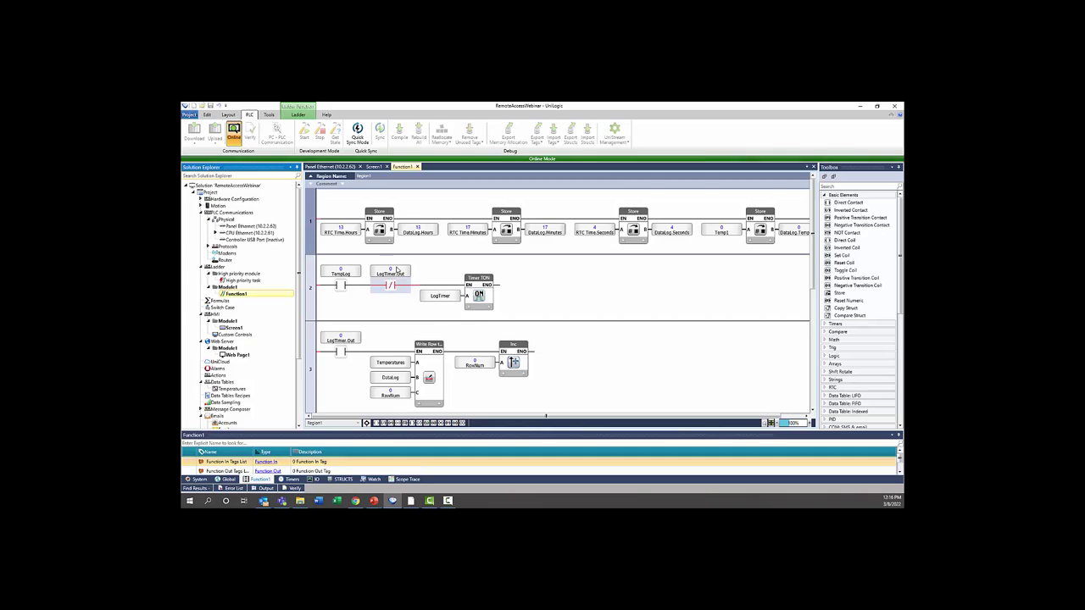
mouse_move(353, 273)
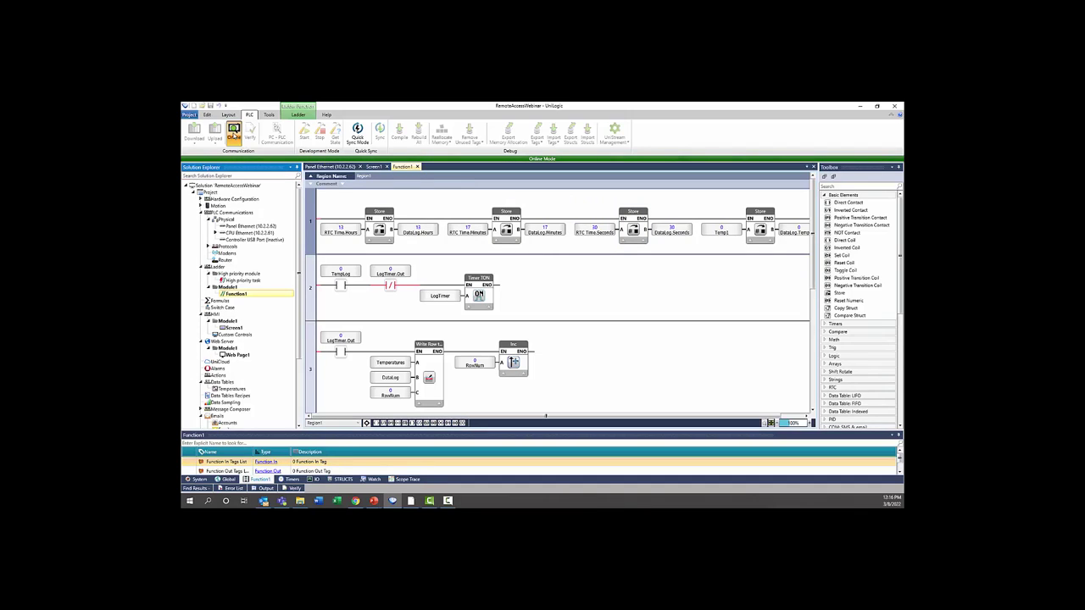
left_click(233, 132)
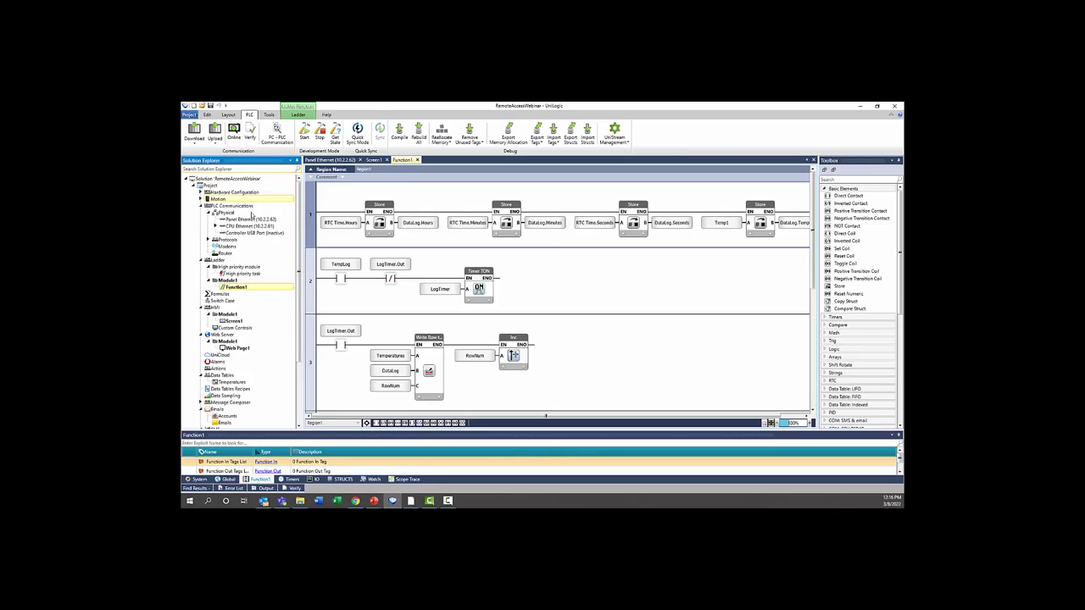
- Password-protect the ladder function Function1, entering and re-entering the protection password
right_click(247, 292)
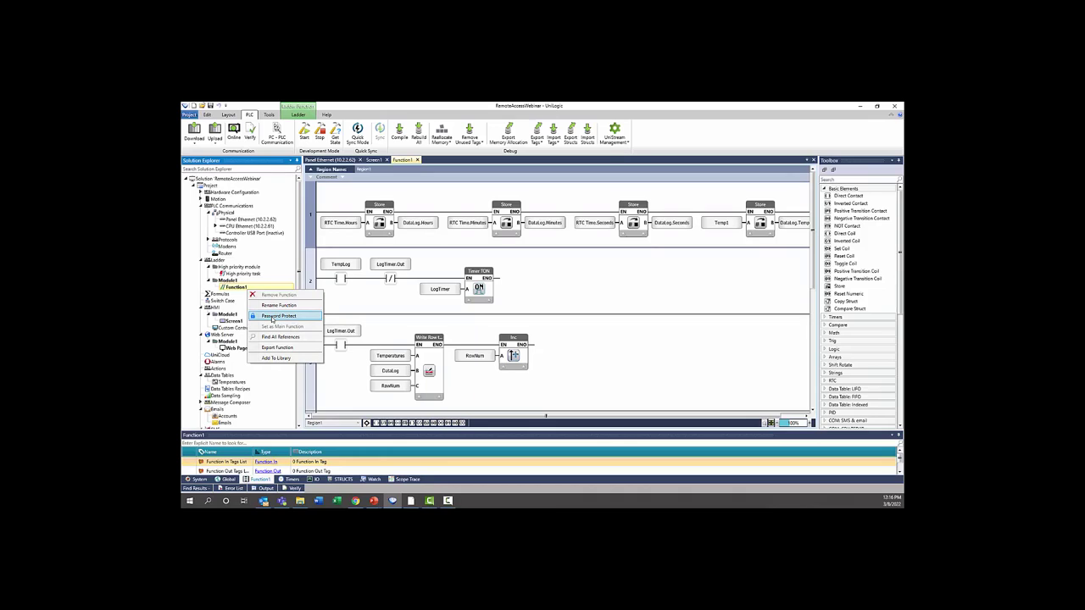
left_click(272, 316)
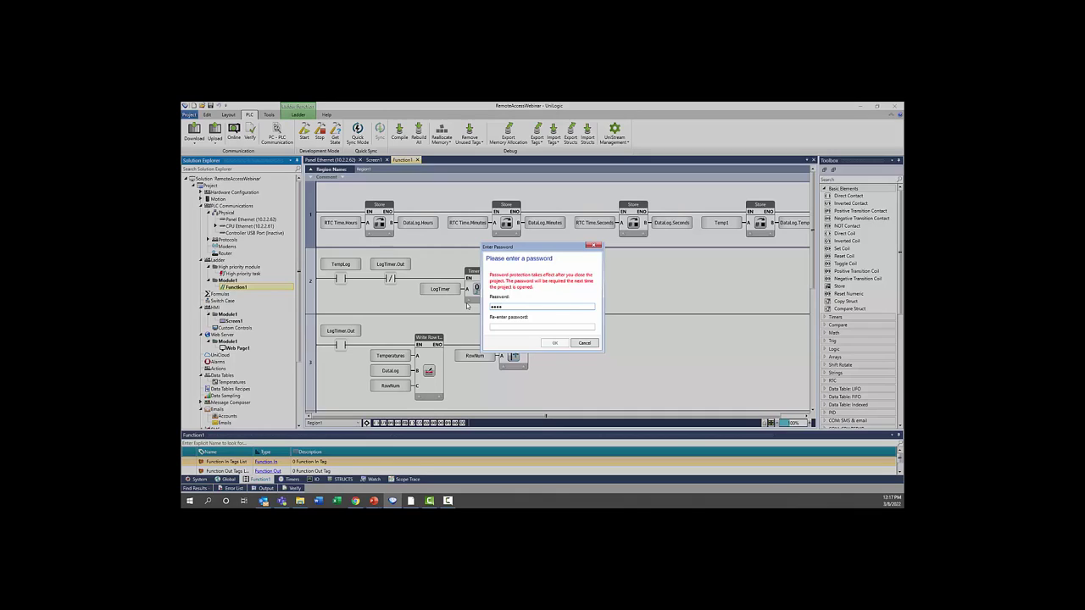
type("********")
key("Tab")
type("********")
key("Return")
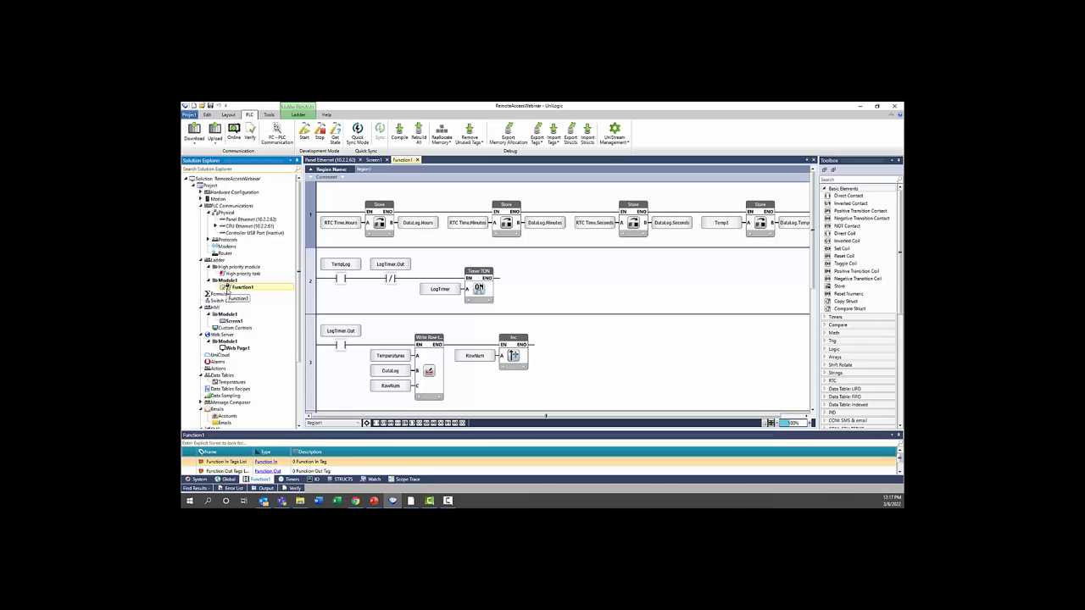
mouse_move(231, 322)
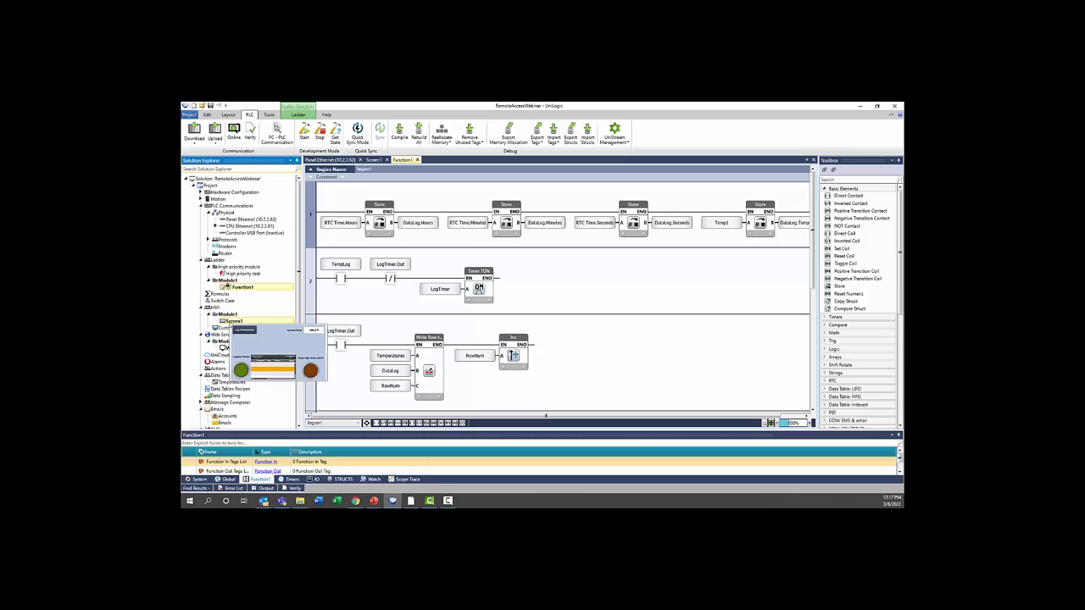
left_click(239, 287)
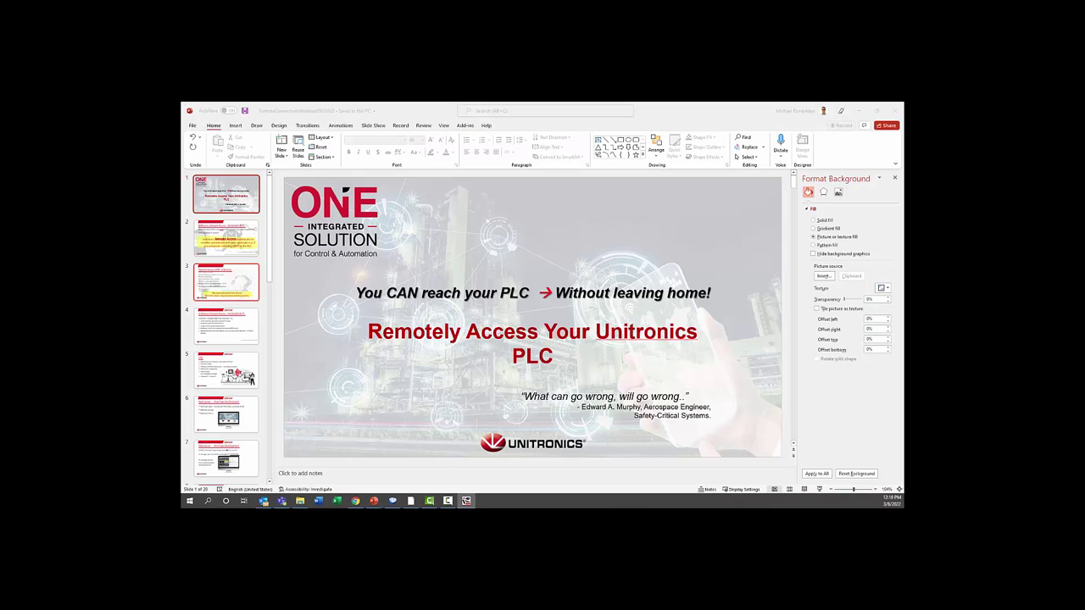
- Switch to TightVNC Viewer, connect to the panel at 10.2.2.62 and bring its remote display fully into view
left_click_drag(615, 310, 463, 225)
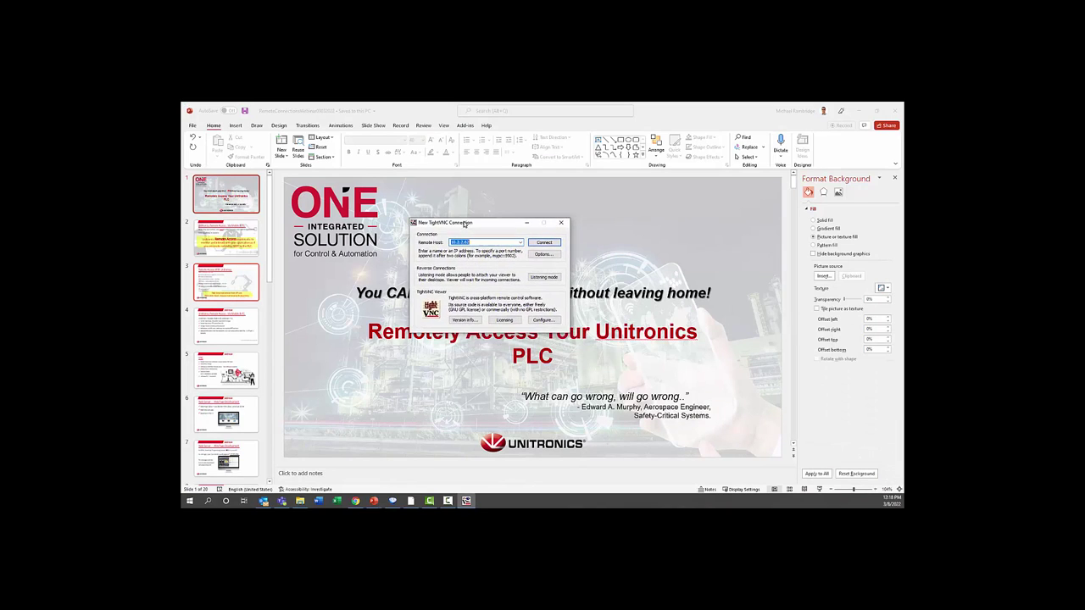
left_click(392, 501)
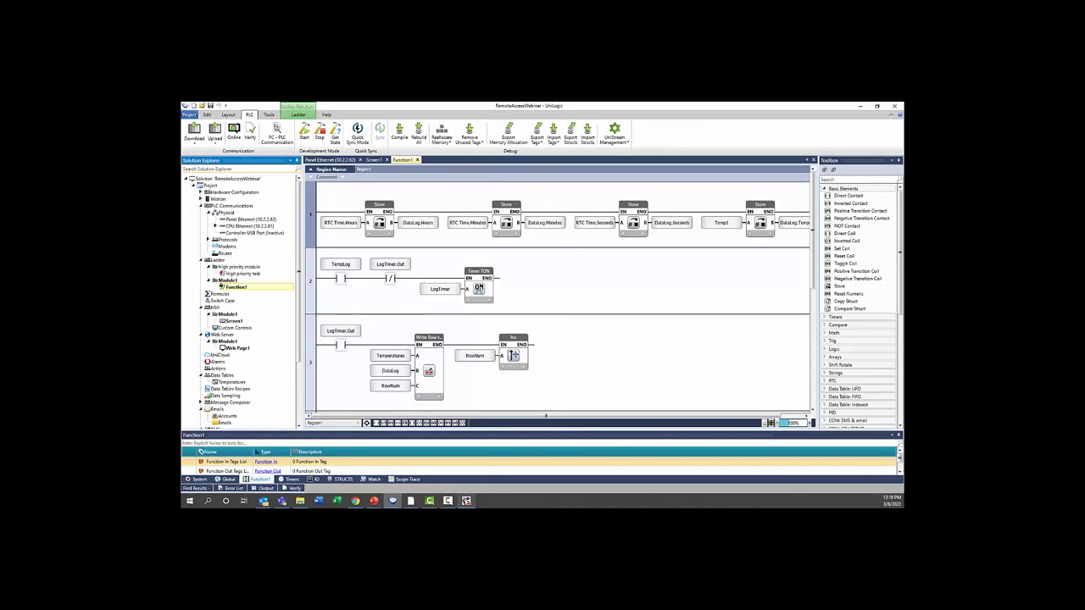
left_click(467, 501)
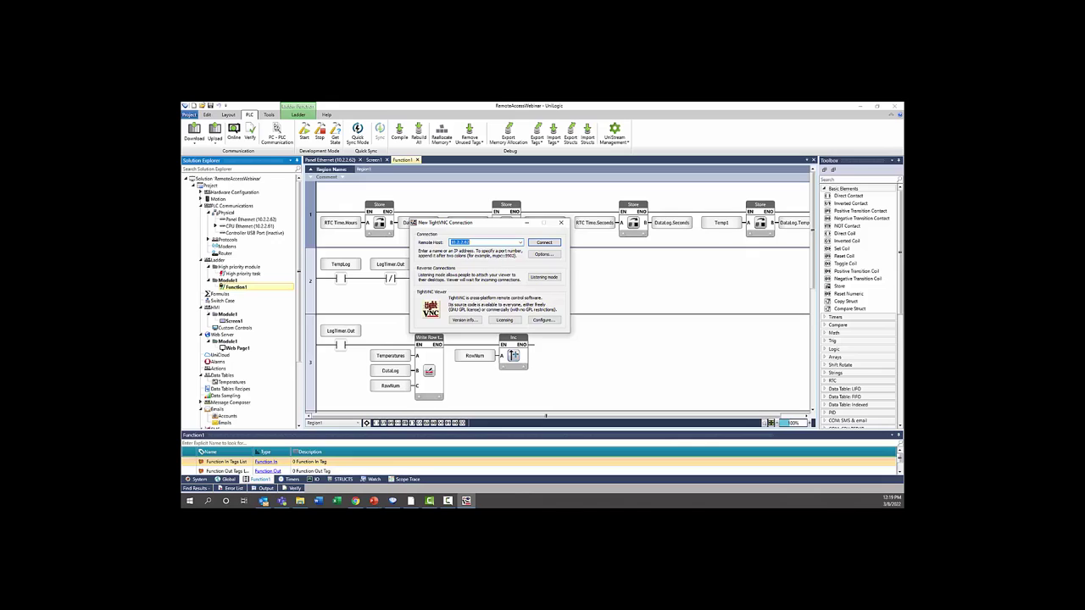
key("Escape")
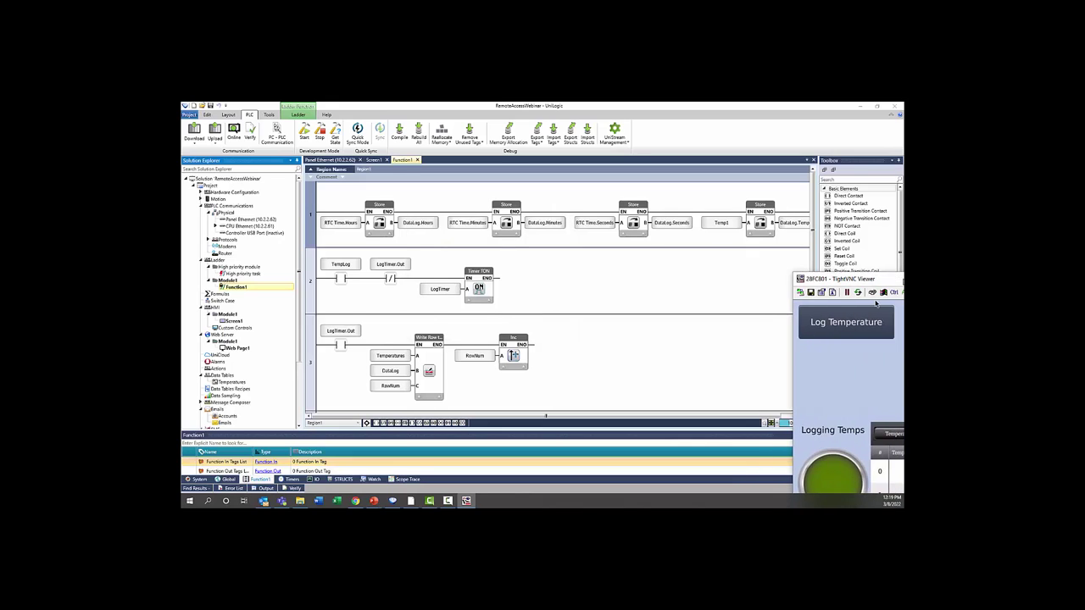
left_click_drag(880, 280, 496, 161)
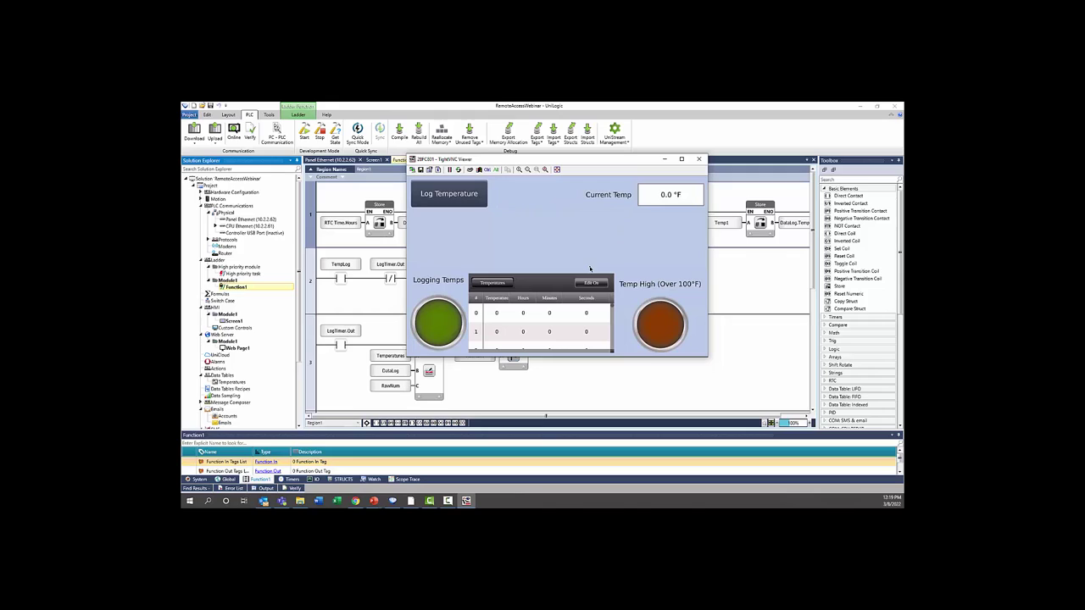
- Set the current temperature to 86 °F on the remote HMI and start temperature logging
left_click(661, 195)
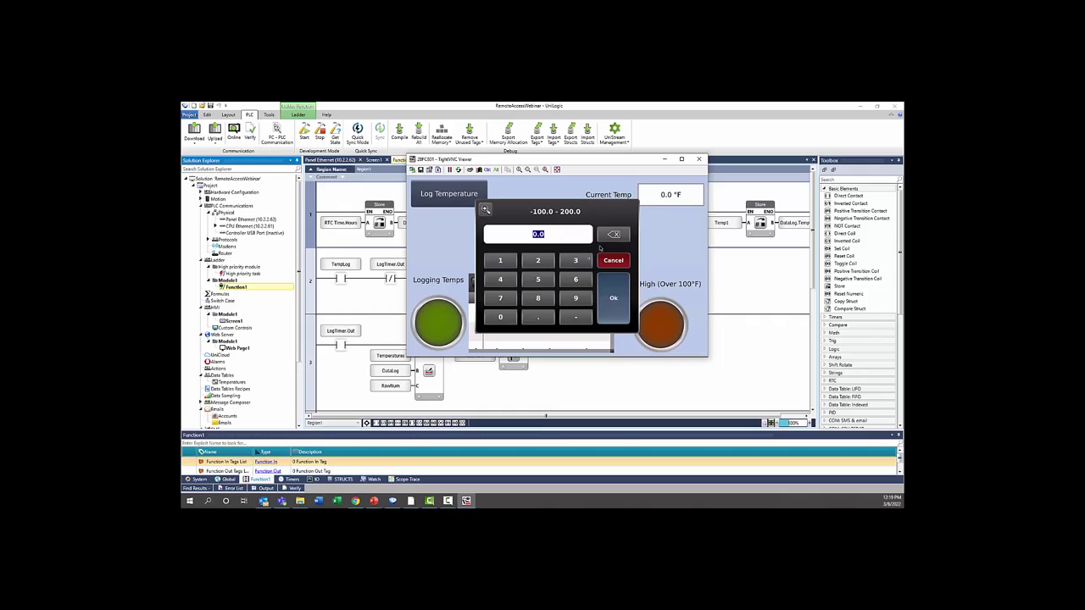
left_click(537, 298)
left_click(575, 279)
left_click(614, 294)
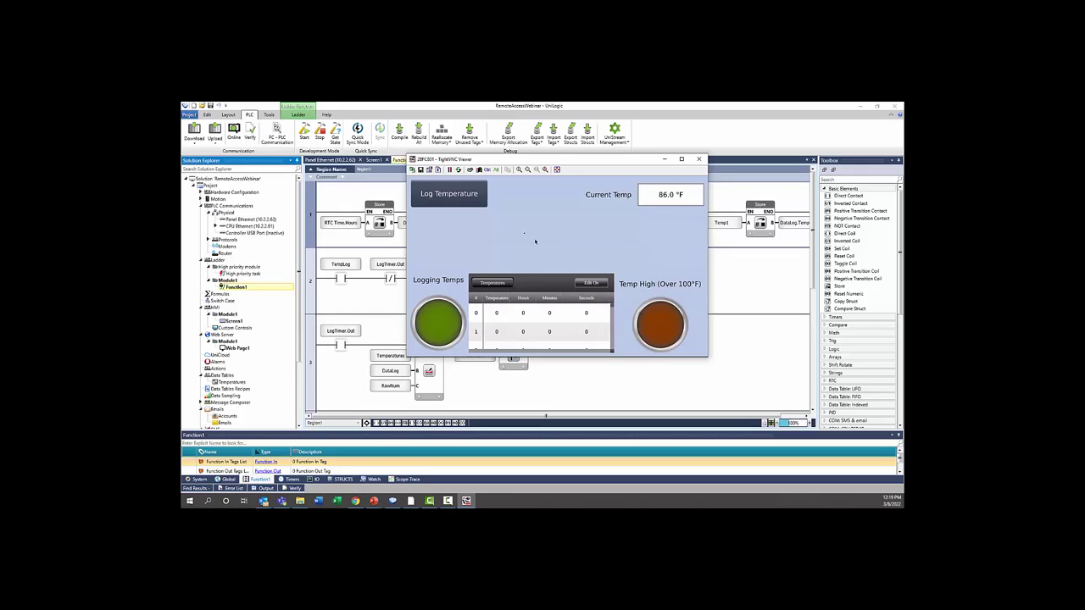
left_click(467, 199)
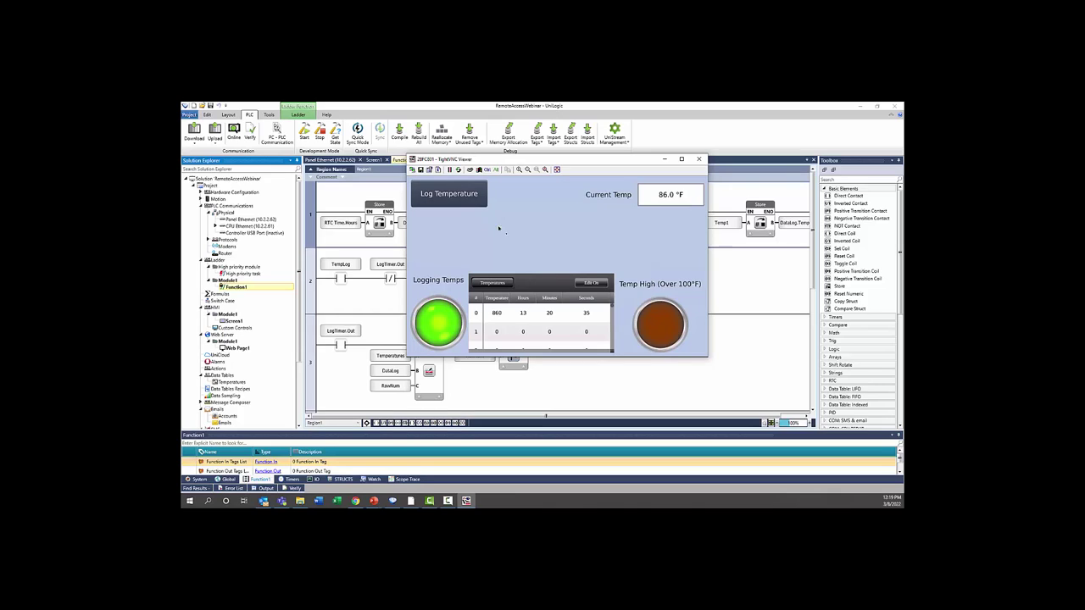
- Set the minutes of row 0 in the Temperatures table to 53, turn editing off and stop temperature logging
left_click(584, 285)
left_click(554, 317)
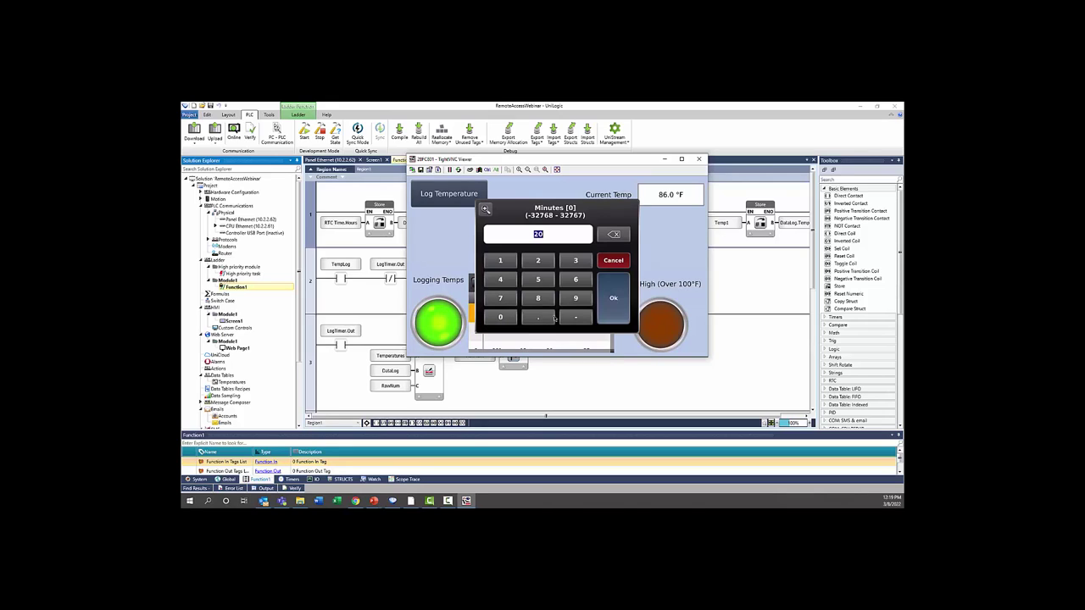
left_click(537, 277)
left_click(577, 261)
left_click(617, 305)
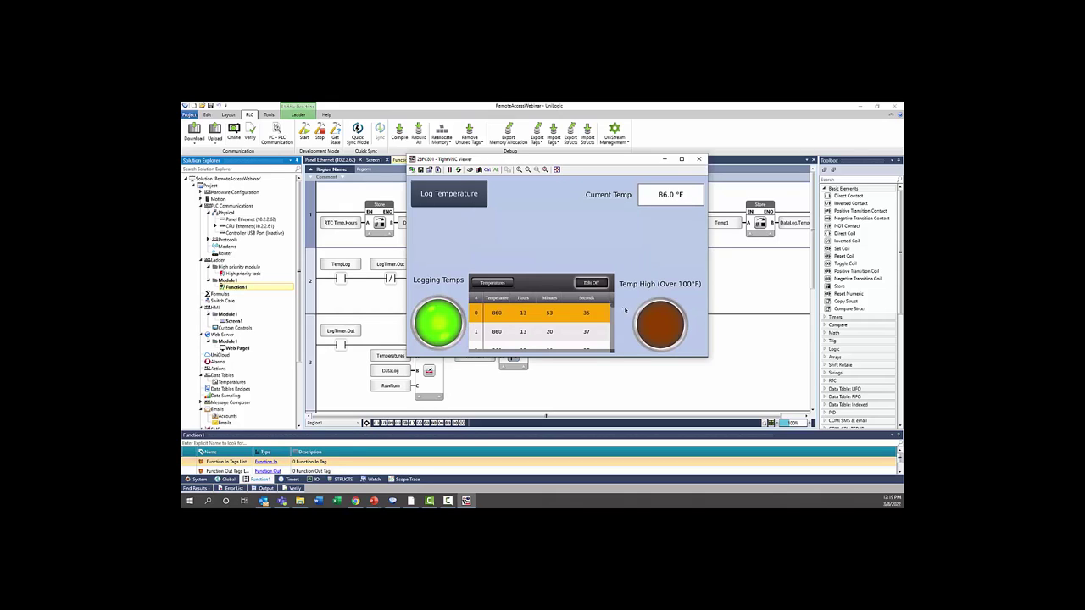
left_click(589, 285)
left_click(450, 193)
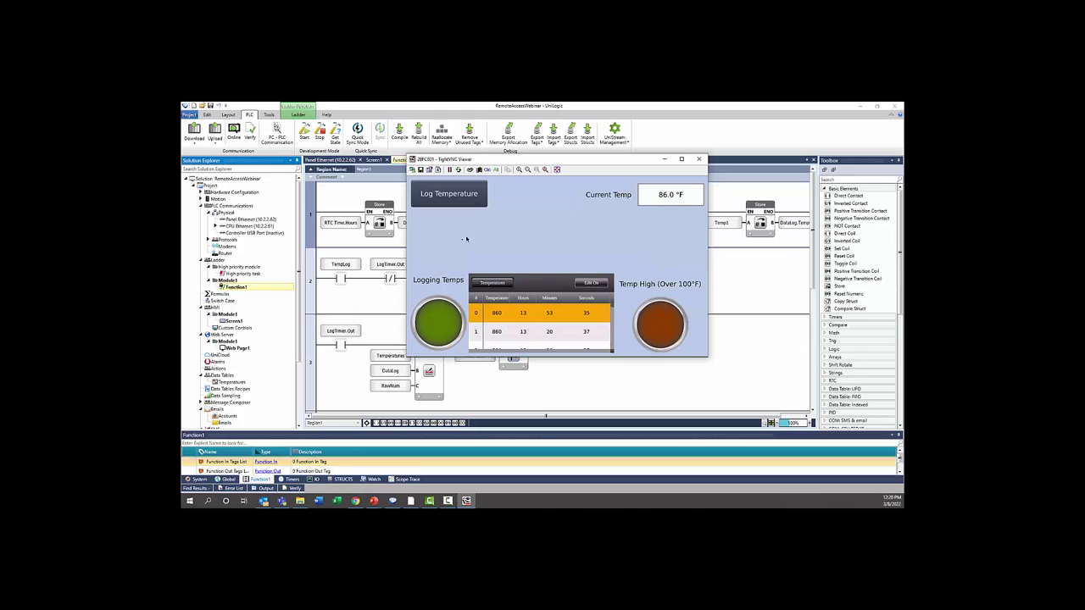
- Switch back to UniLogic, go online and examine the live values in the Function1 ladder rungs
left_click(341, 304)
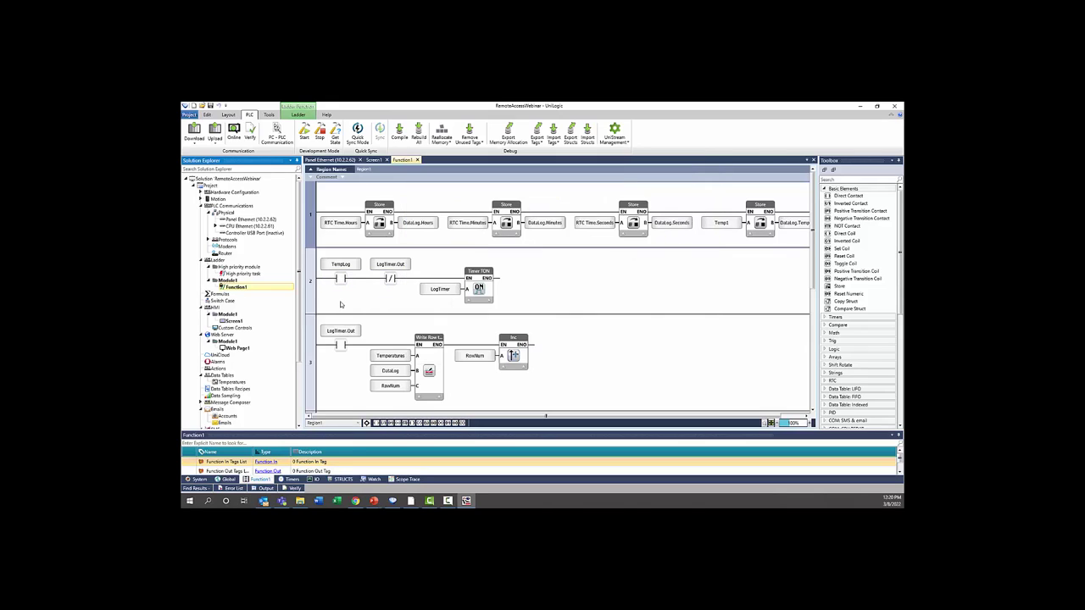
left_click(234, 134)
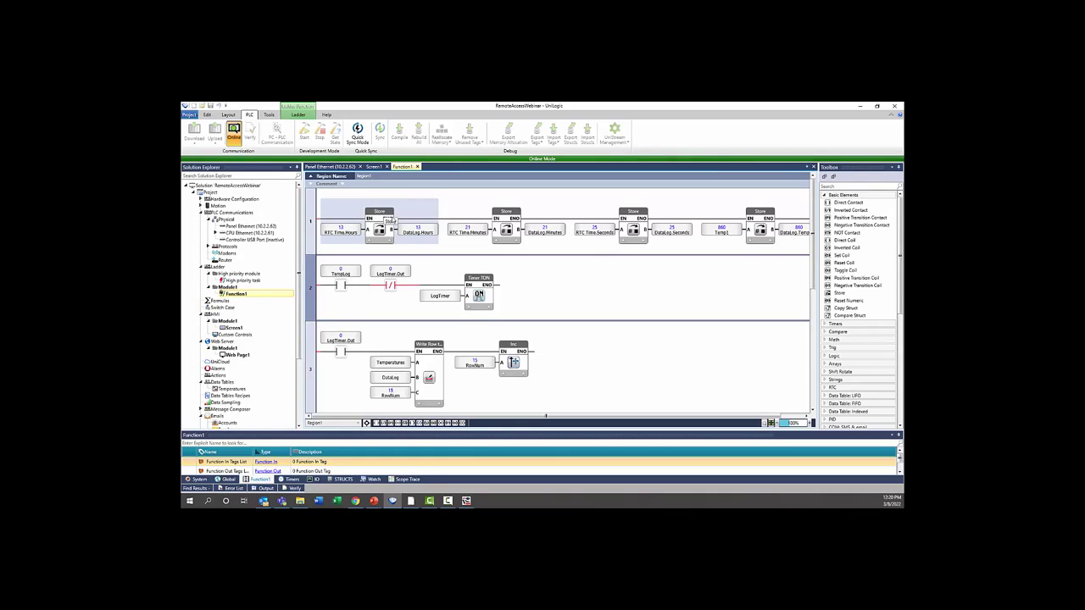
scroll(406, 258, "down", 1)
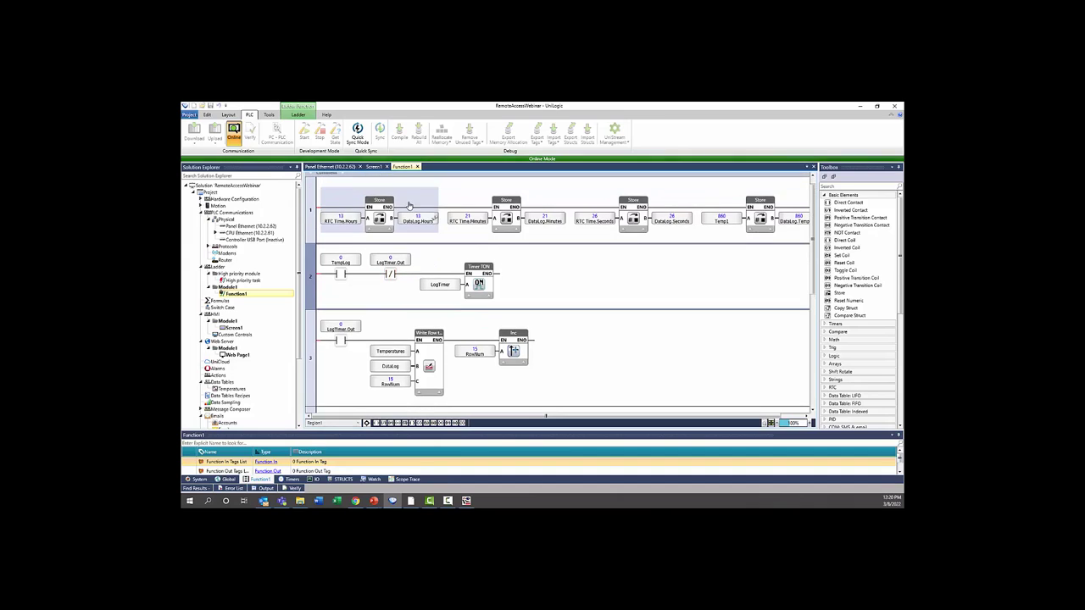
scroll(398, 299, "down", 3)
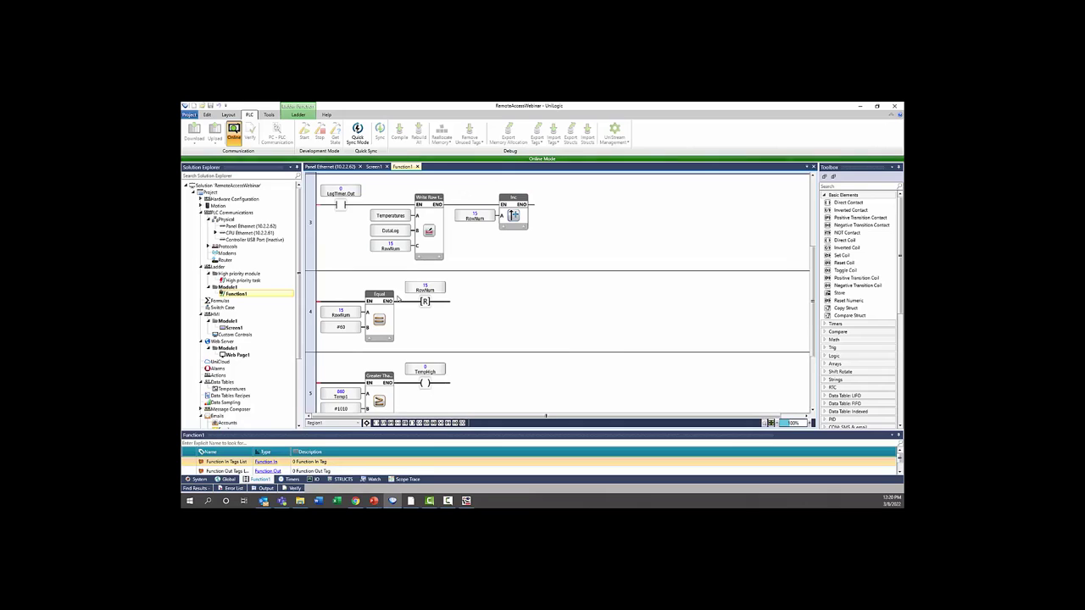
- Switch to TightVNC Viewer, place its window beside ladder rungs 1 to 3 and start temperature logging on the remote HMI
key("alt+Tab")
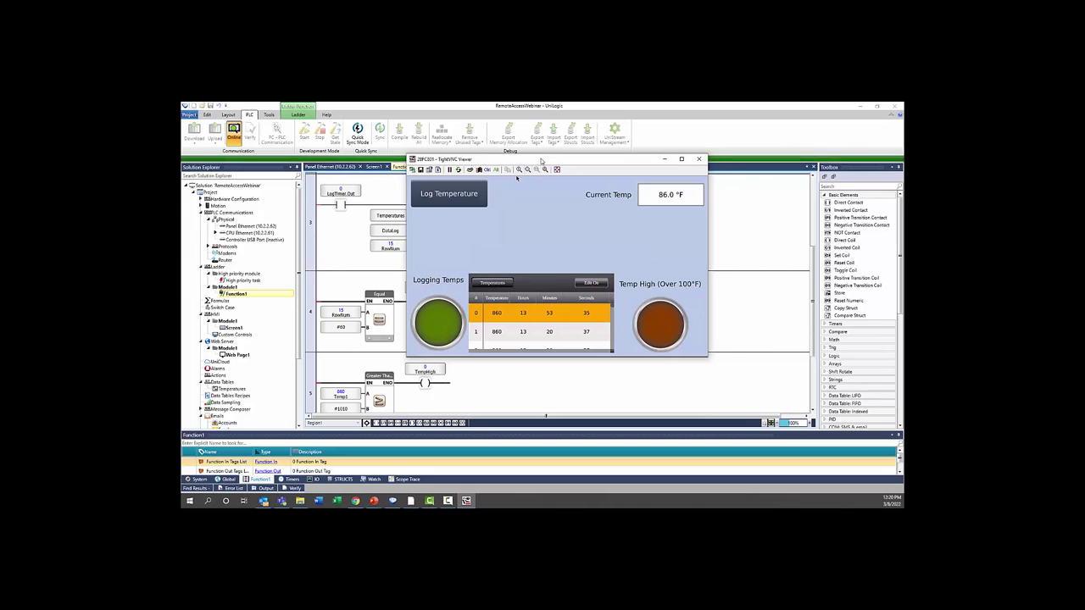
left_click_drag(544, 159, 650, 181)
scroll(484, 291, "up", 5)
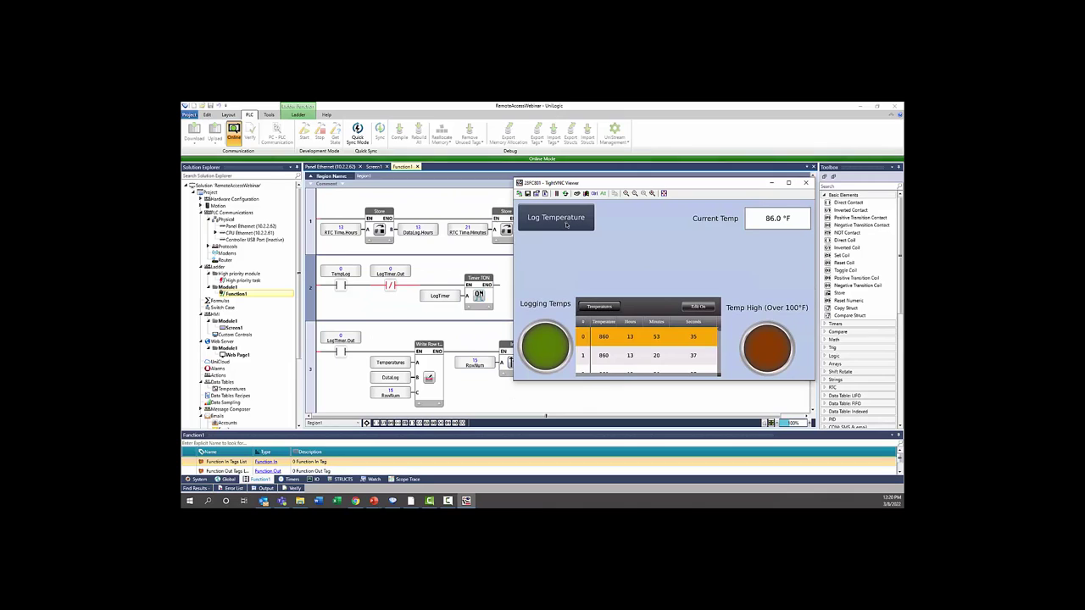
left_click(567, 222)
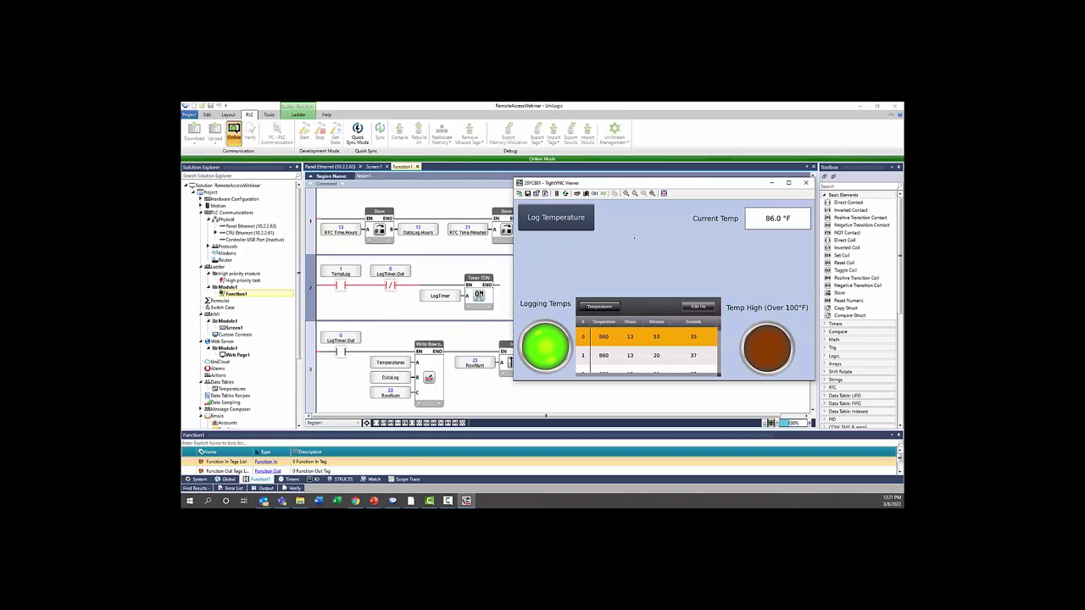
- Set the current temperature to 89 °F on the remote HMI and return to the Function1 ladder in UniLogic
left_click(778, 218)
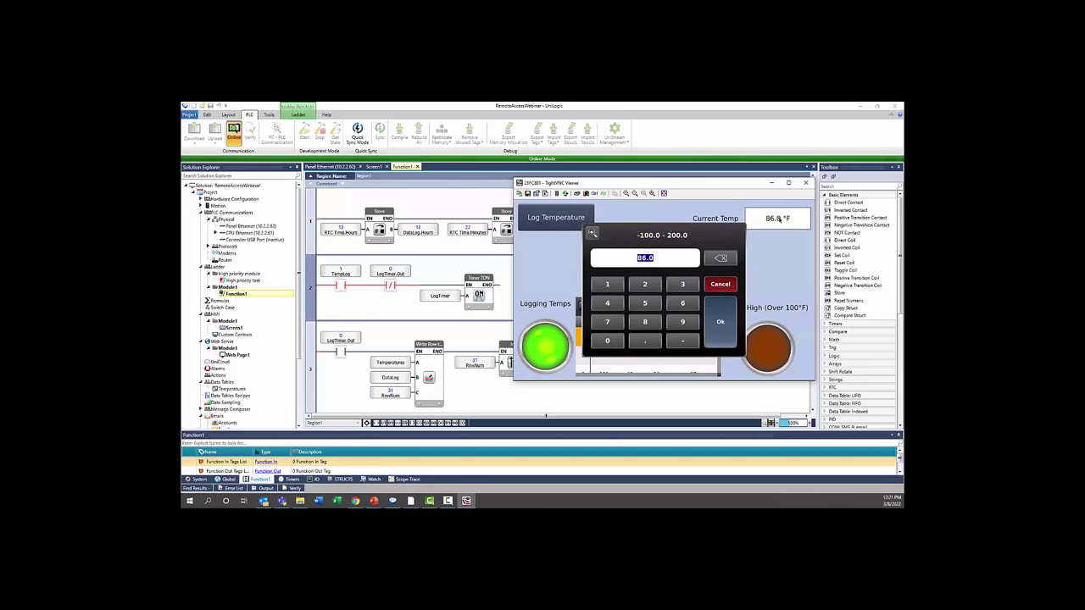
left_click(644, 322)
left_click(682, 321)
left_click(722, 321)
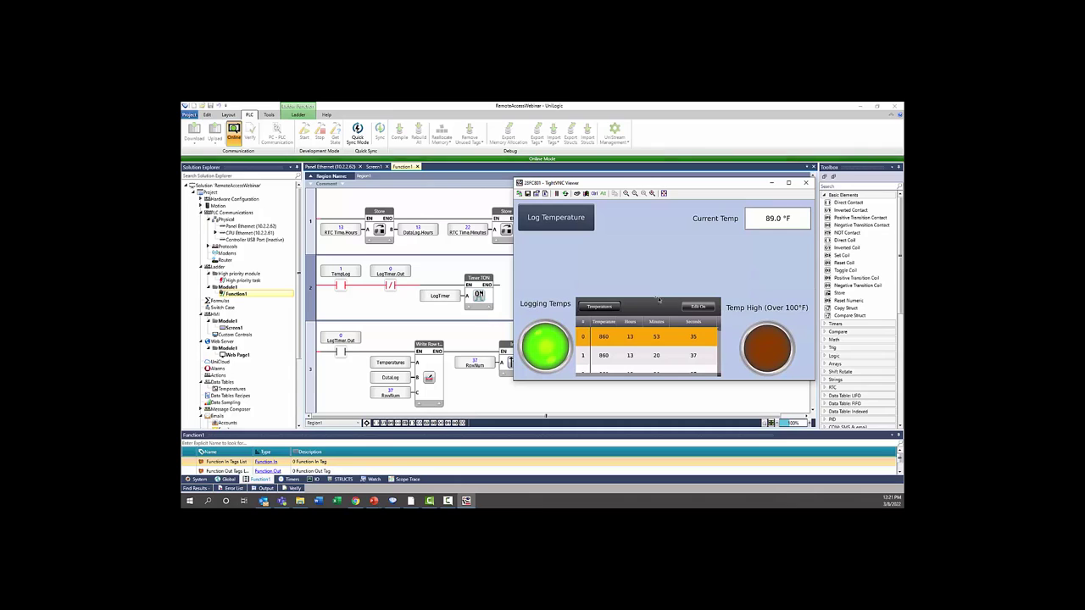
left_click(505, 317)
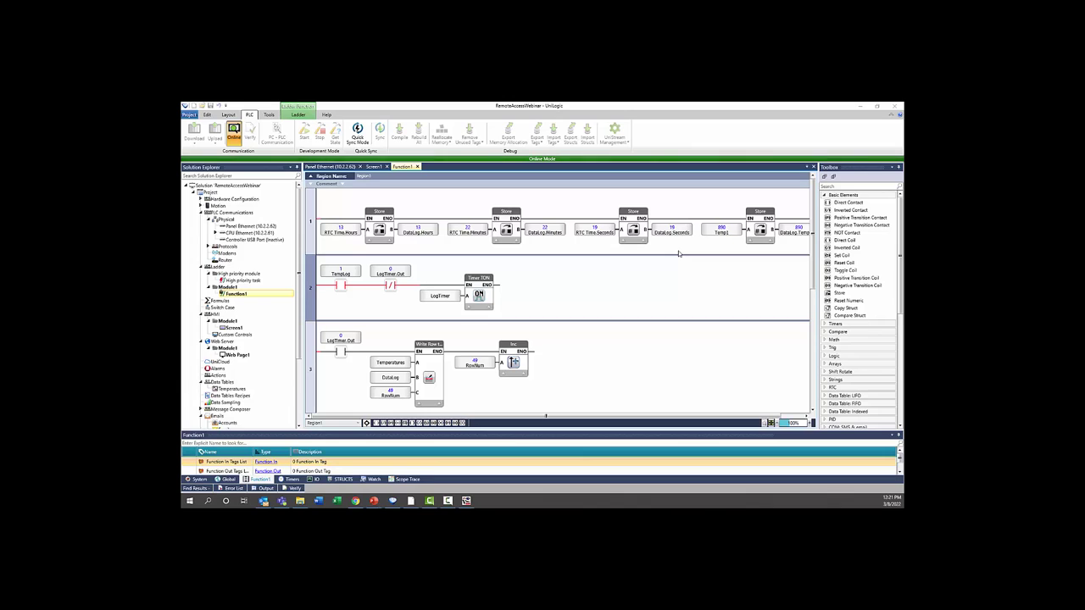
- Switch to the Chrome browser and open the PLC's web server page at 10.2.2.62
key("alt+Tab")
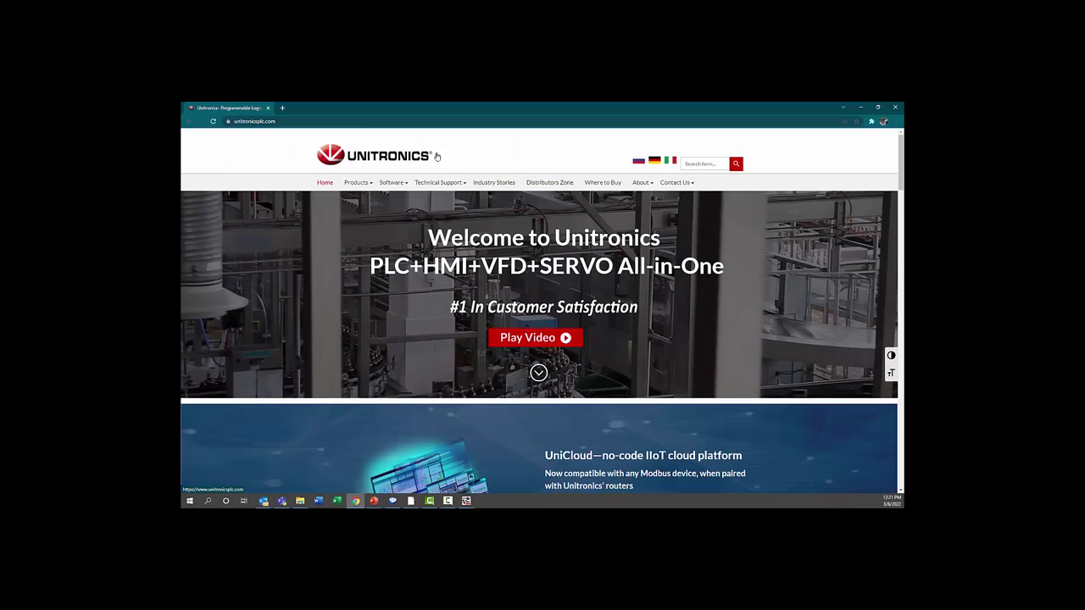
left_click(373, 121)
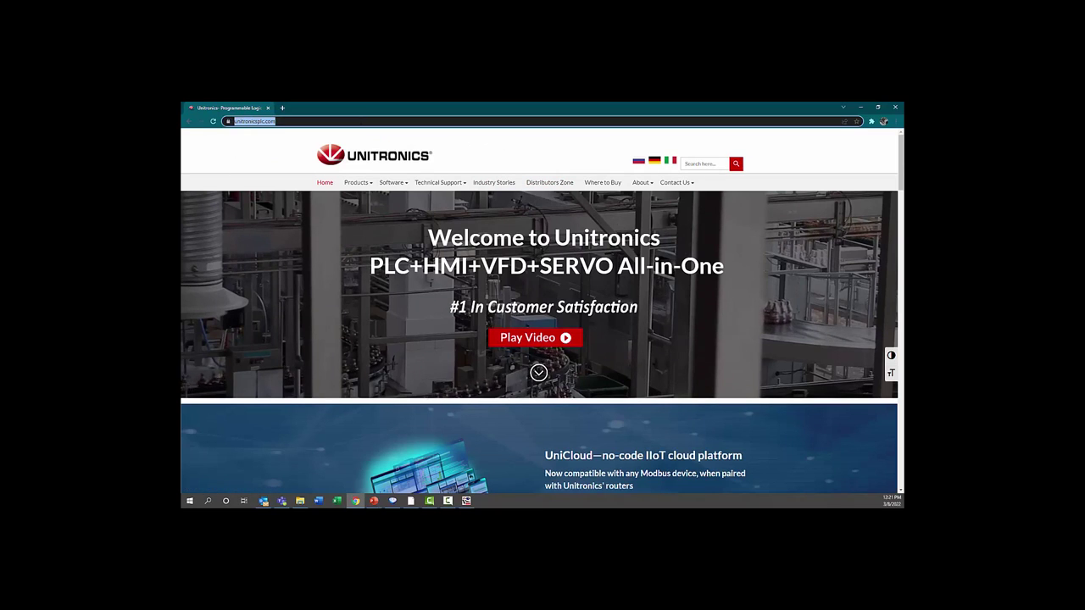
type("10")
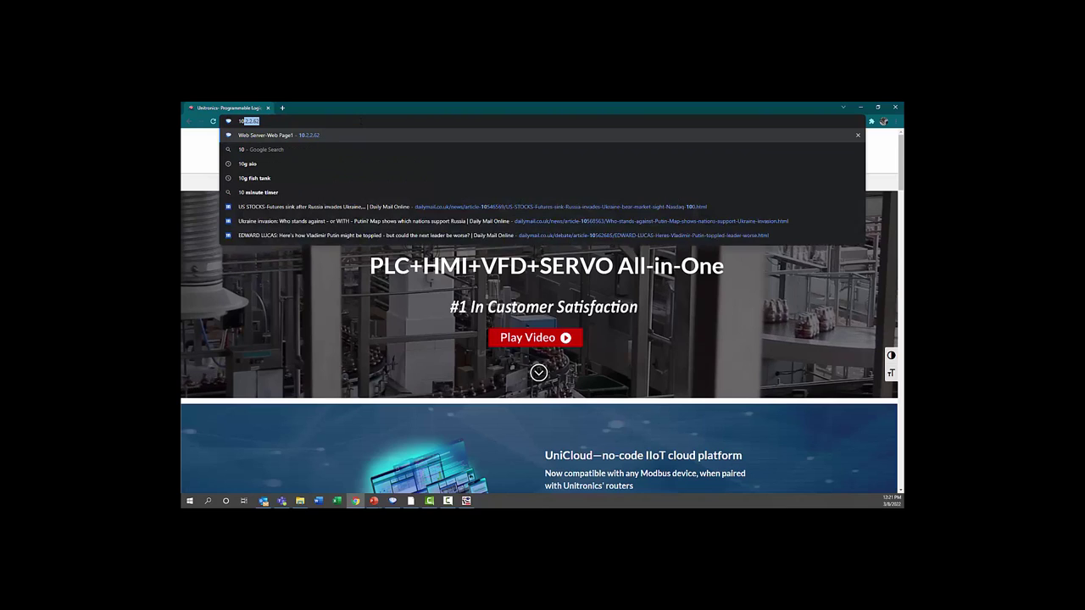
type(".2.2.62")
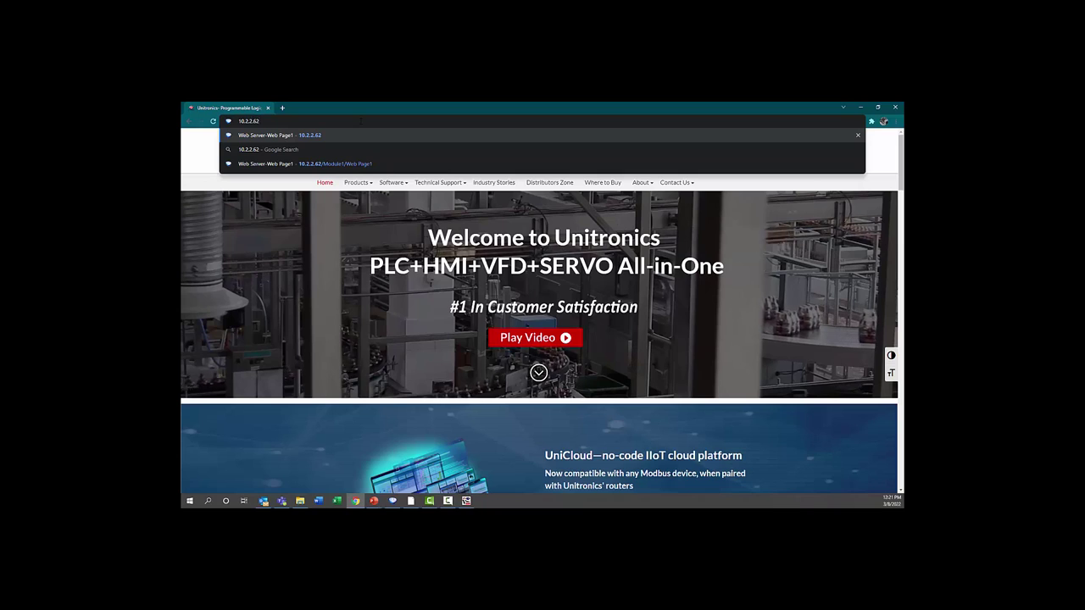
key("Return")
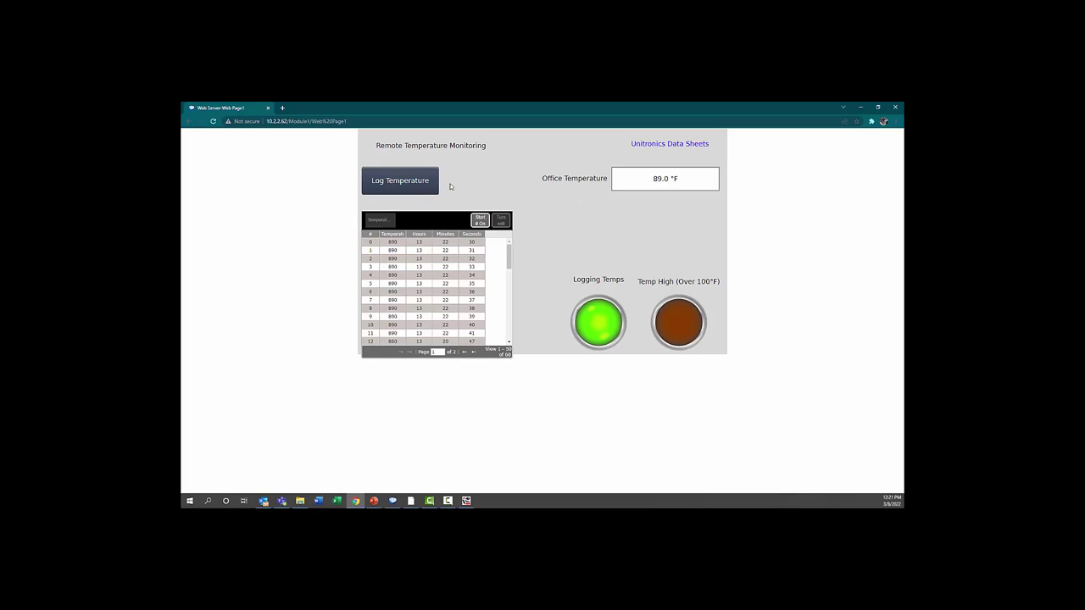
- Browse the logged rows in the web page's temperature table, stopping and restarting temperature logging
scroll(437, 266, "down", 1)
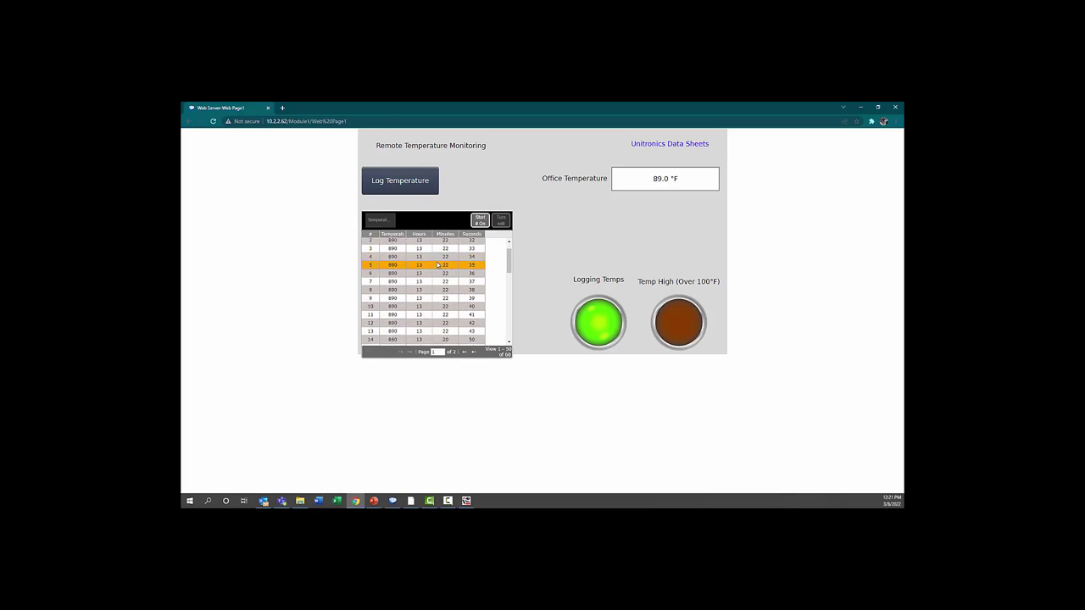
scroll(438, 266, "down", 3)
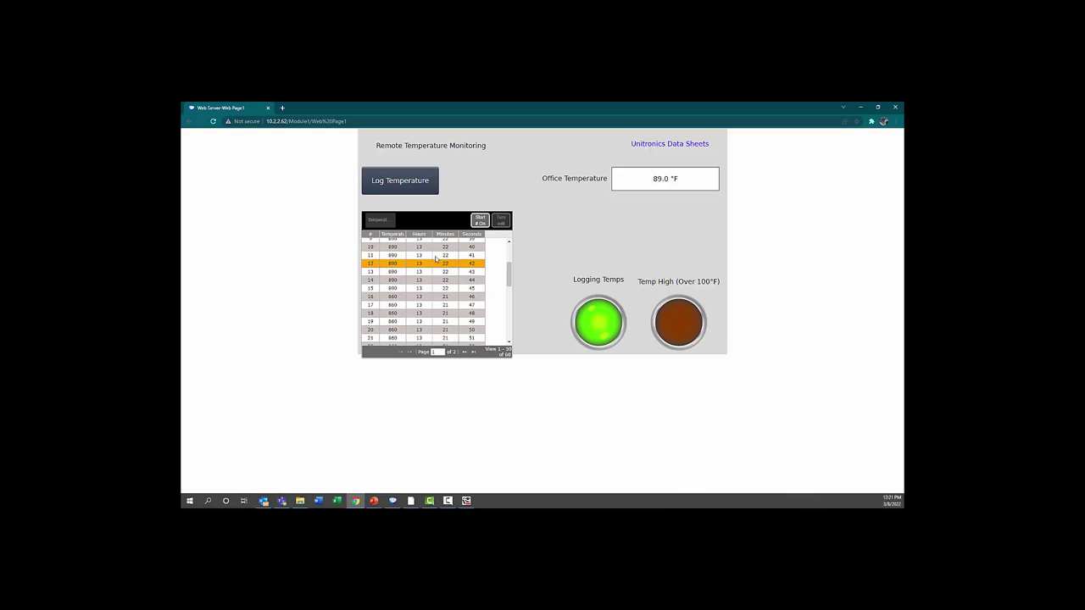
left_click(406, 186)
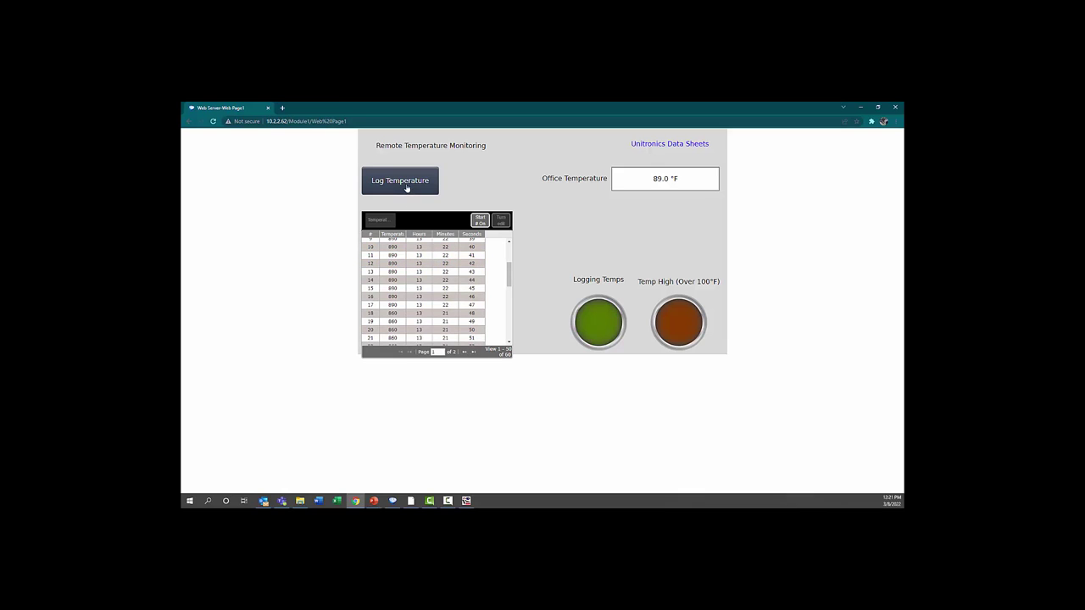
scroll(451, 290, "down", 5)
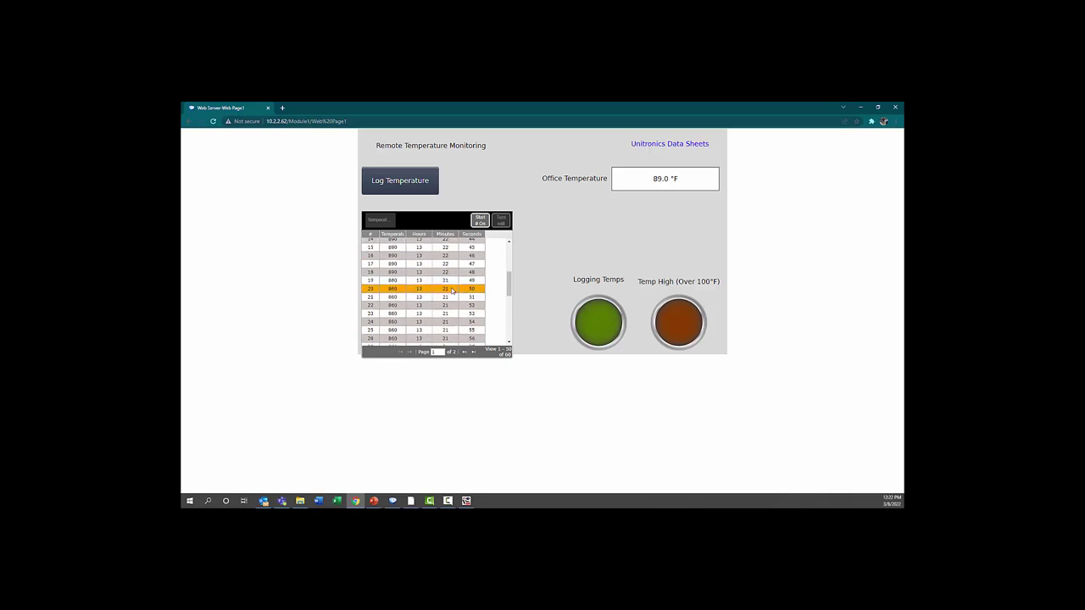
left_click(415, 187)
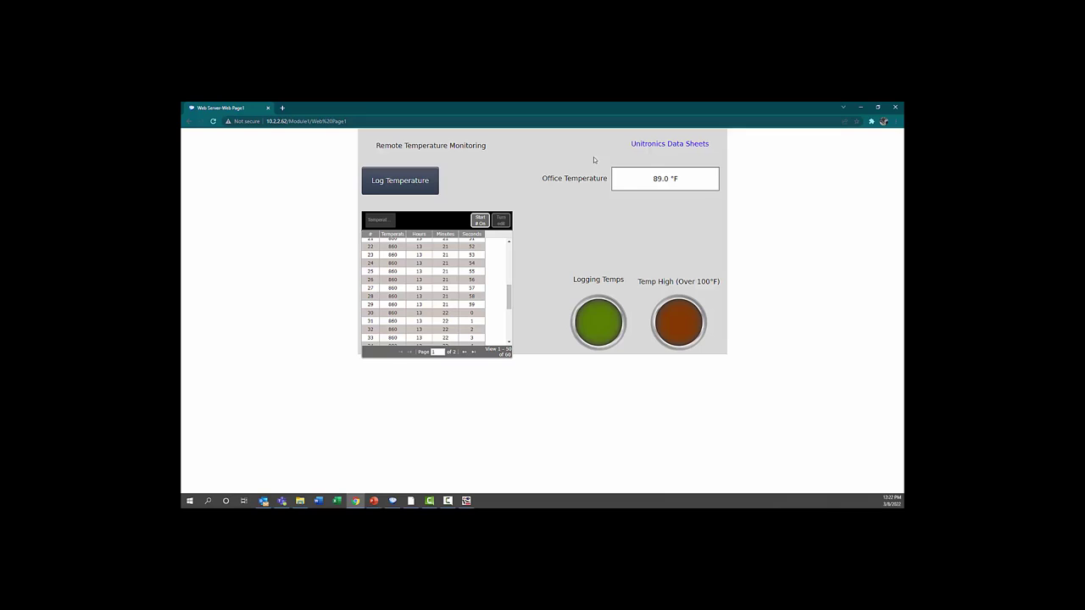
- Stop temperature logging from the web page and open the Unitronics Data Sheets link
triple_click(656, 178)
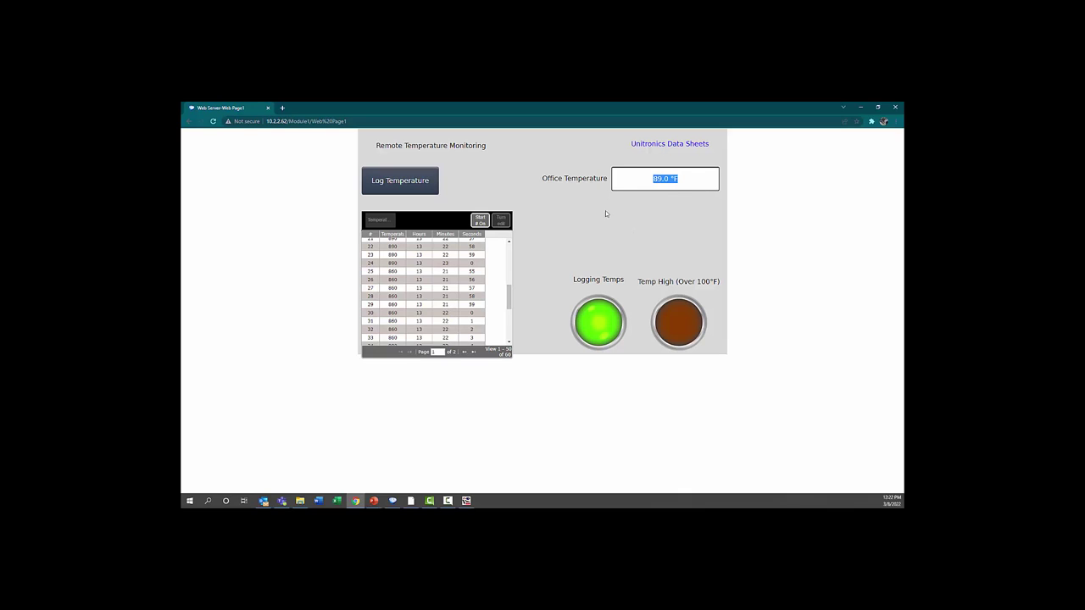
left_click(661, 200)
left_click(419, 189)
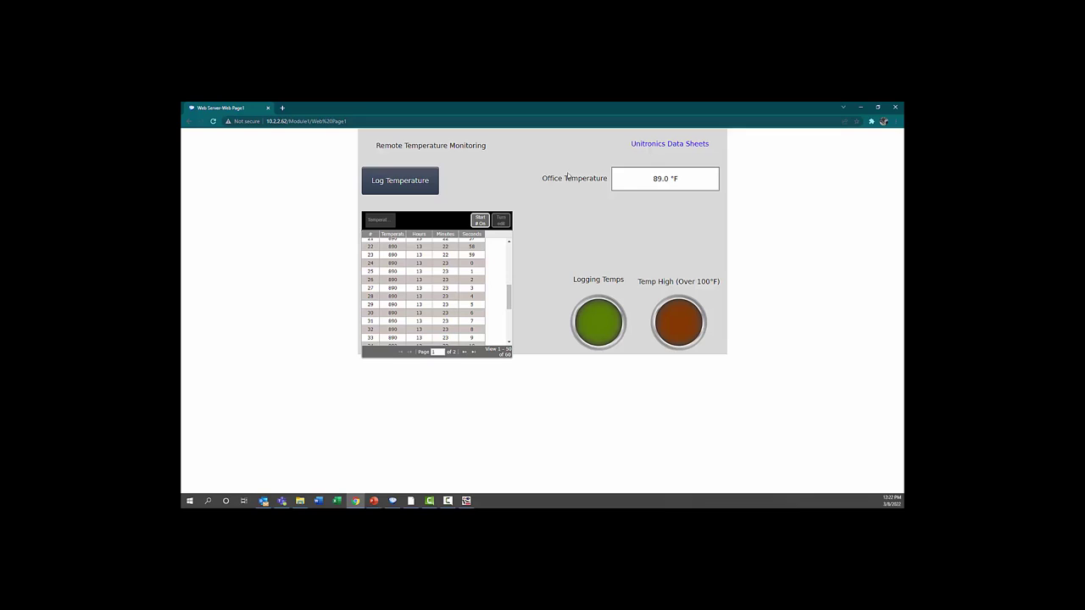
left_click(676, 147)
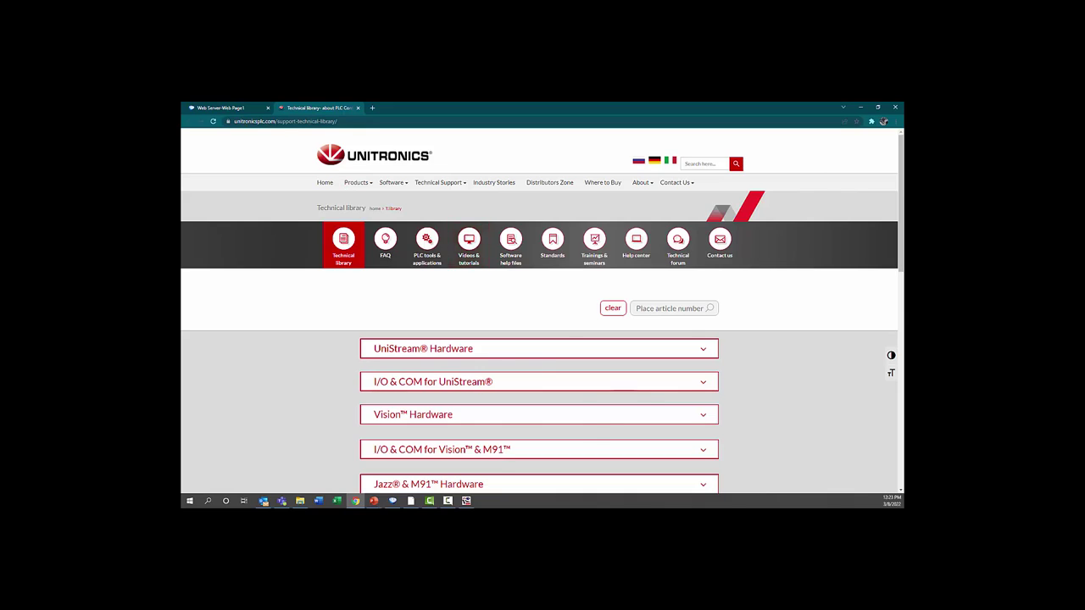
- Switch to the PowerPoint slideshow and advance to the Vision & Samba Remote Operator slide
key("alt+Tab")
key("alt+Tab")
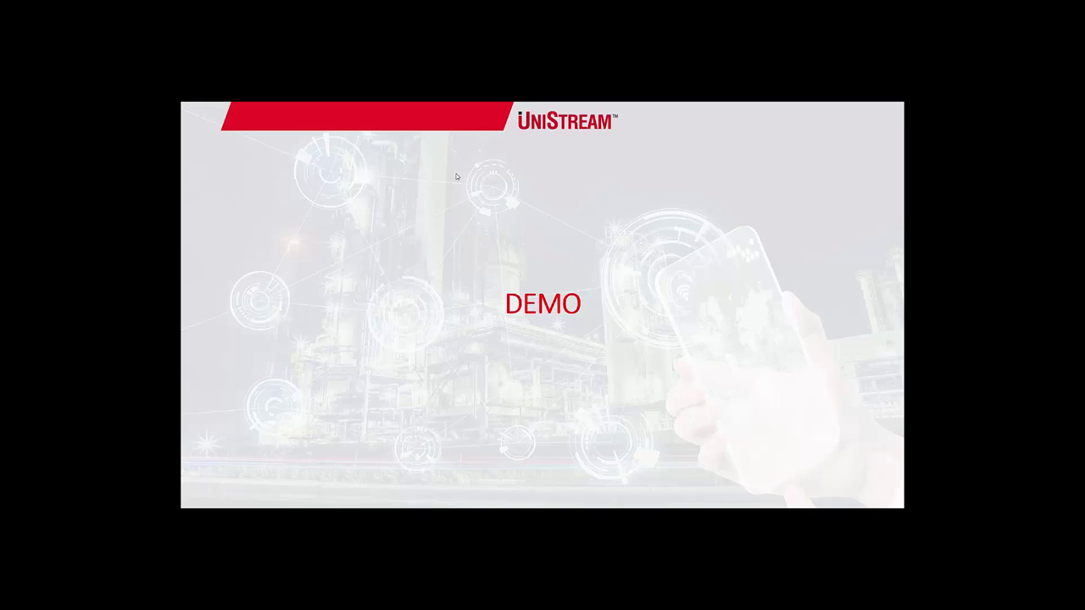
key("Right")
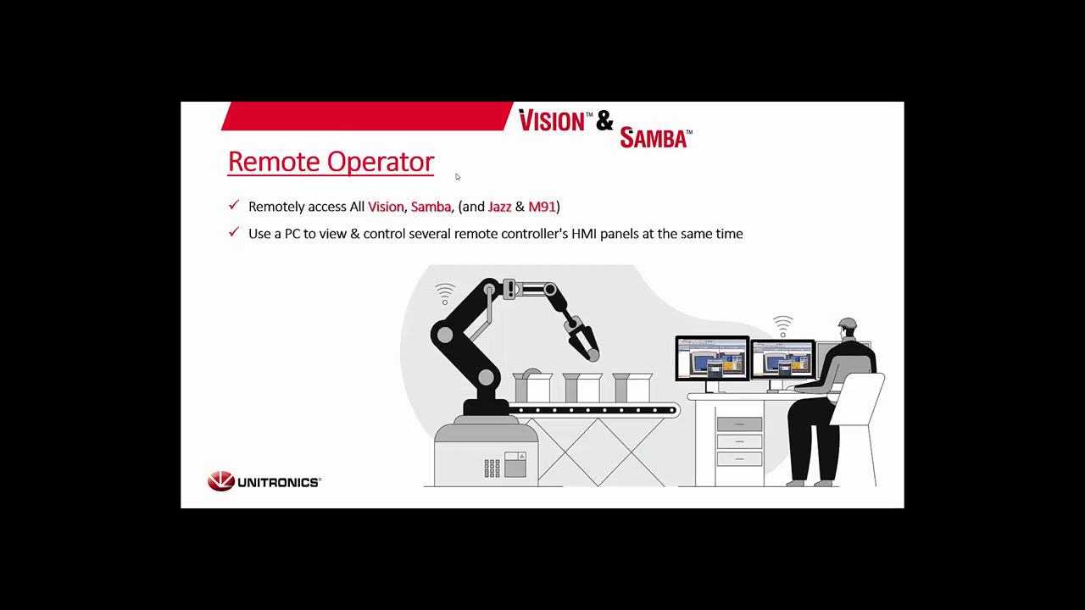
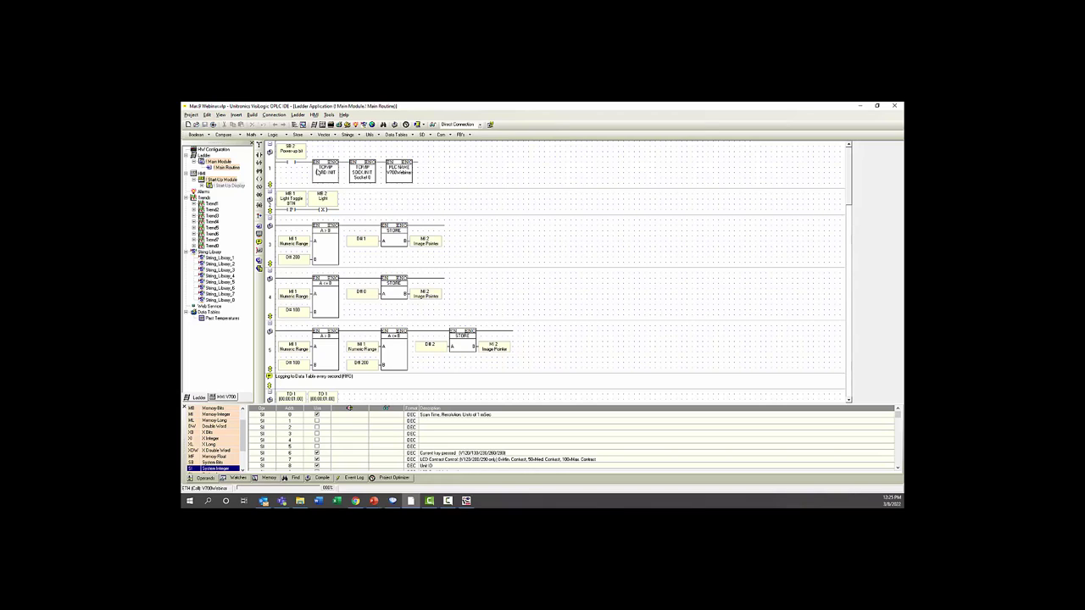
- Review the settings of the TCP/IP Card Init, TCP/IP Socket Init and PLC Name blocks in rung 1
left_click(320, 172)
double_click(324, 172)
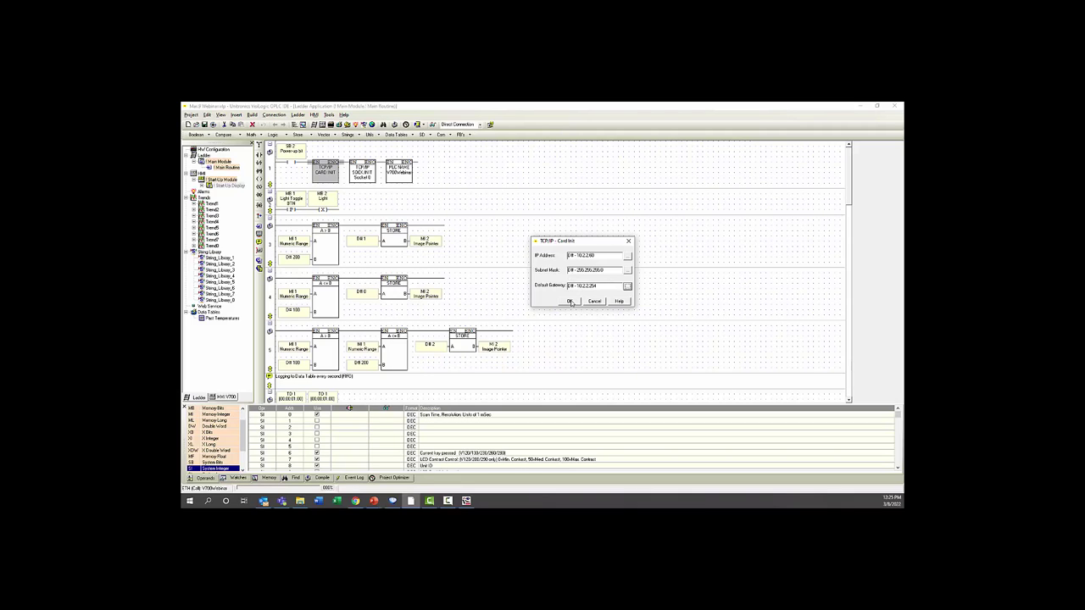
left_click(571, 301)
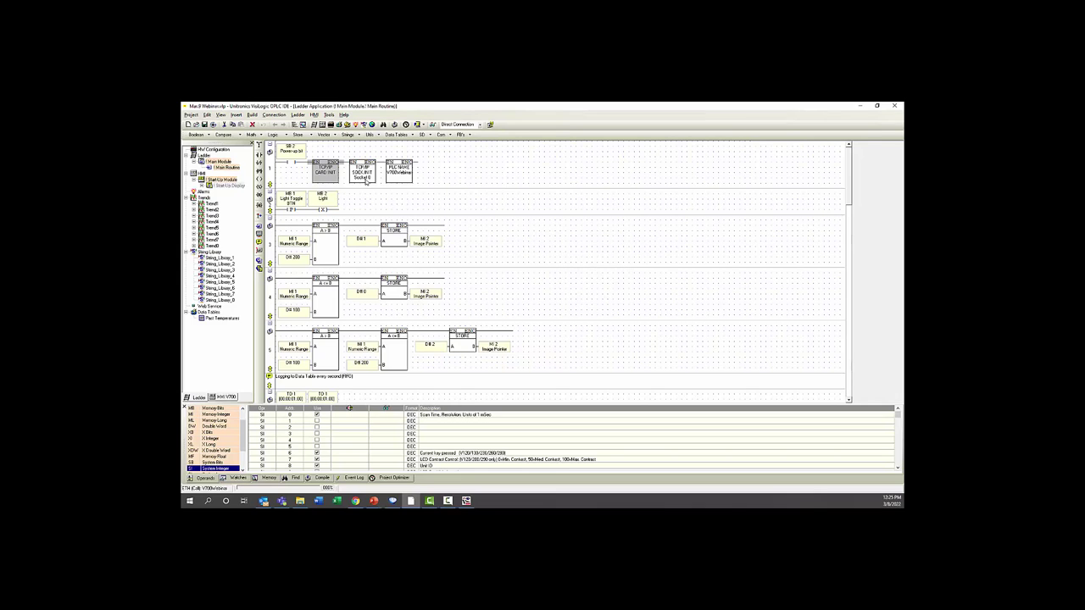
double_click(362, 173)
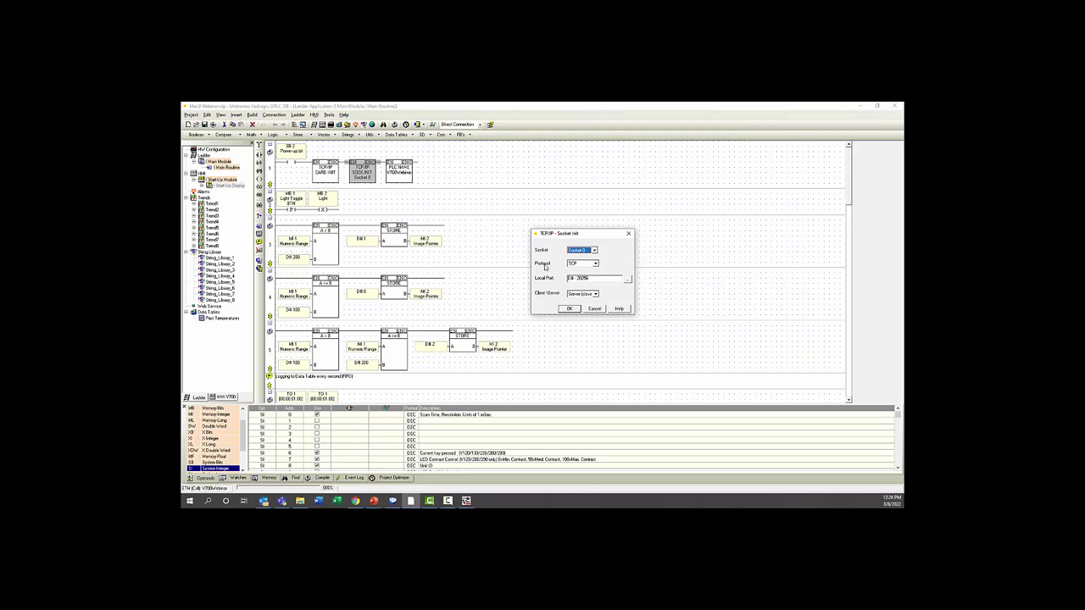
left_click(570, 309)
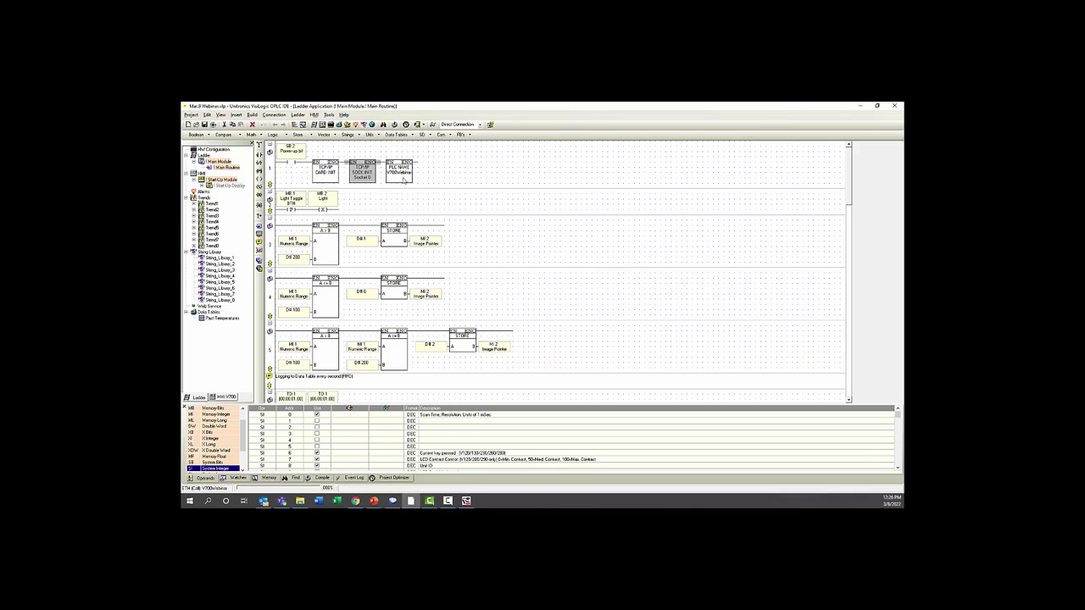
double_click(401, 175)
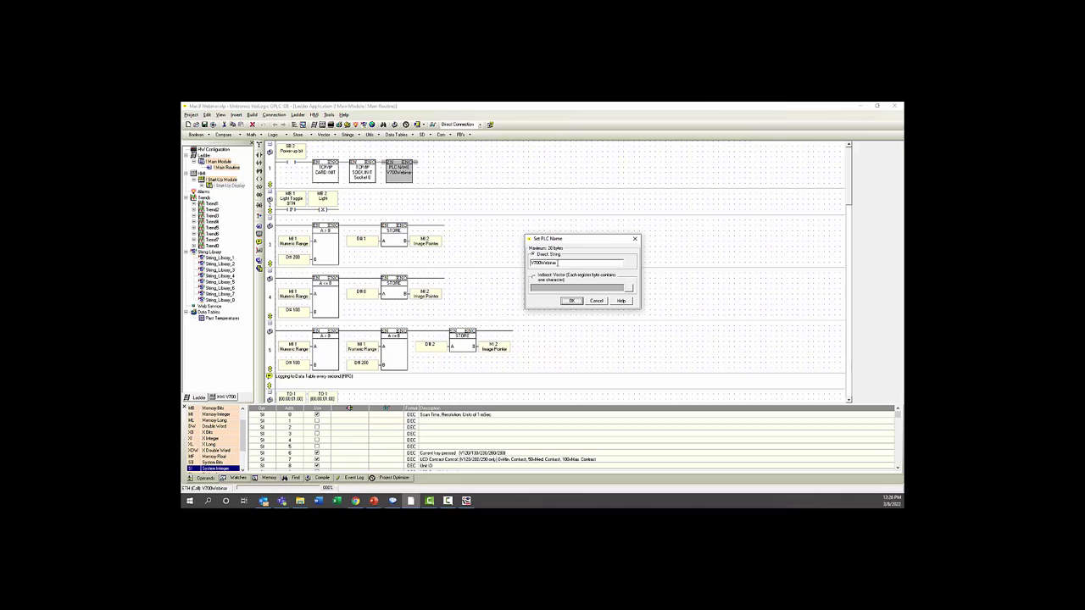
left_click(569, 301)
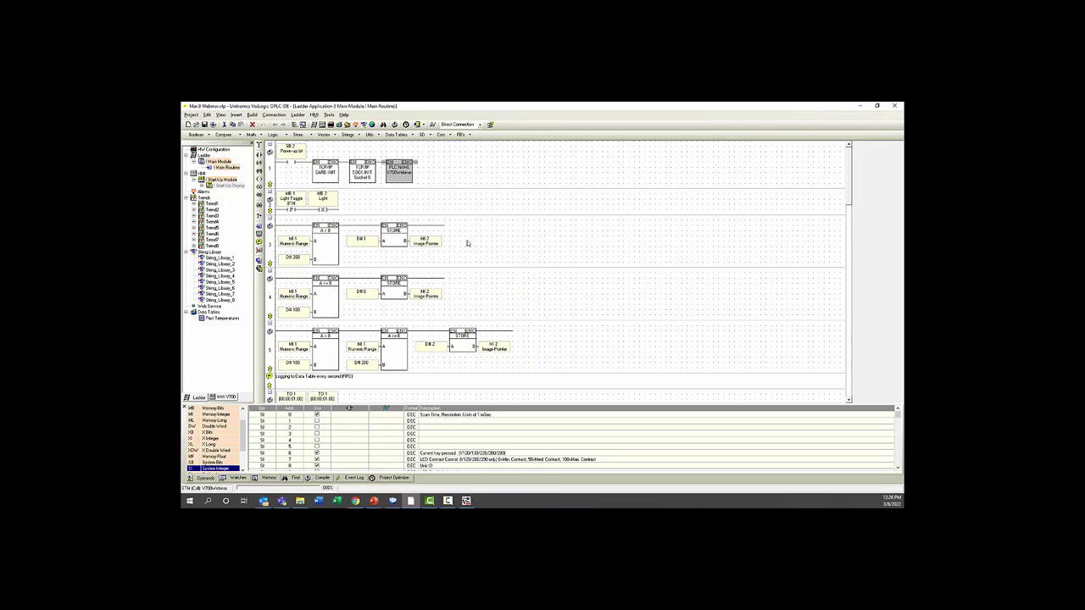
- Open the Communication & OS settings and select TCP/IP (Call) as the connection type
left_click(280, 114)
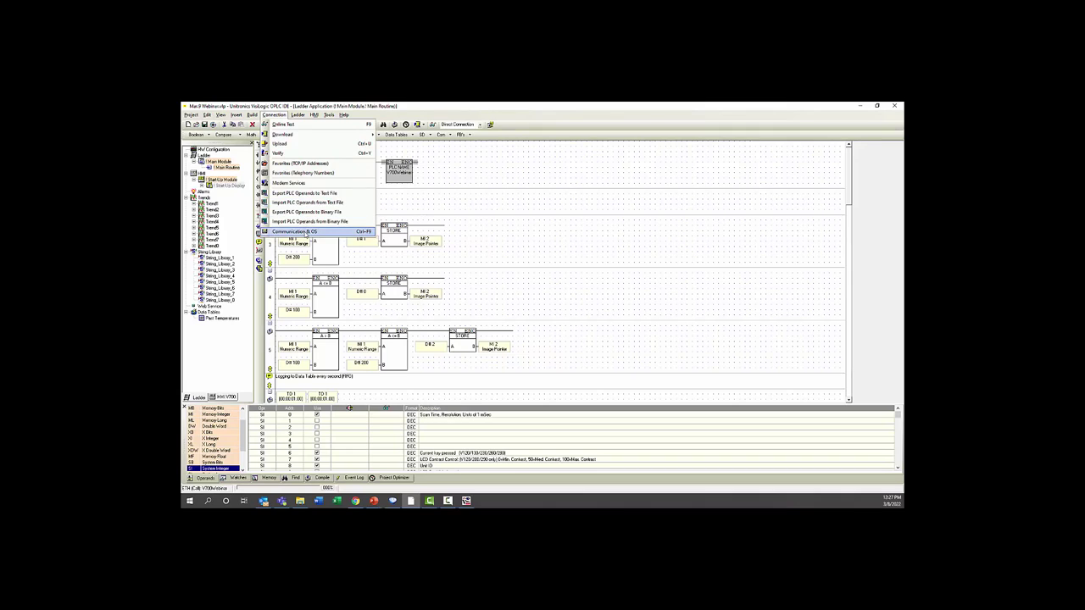
left_click(295, 231)
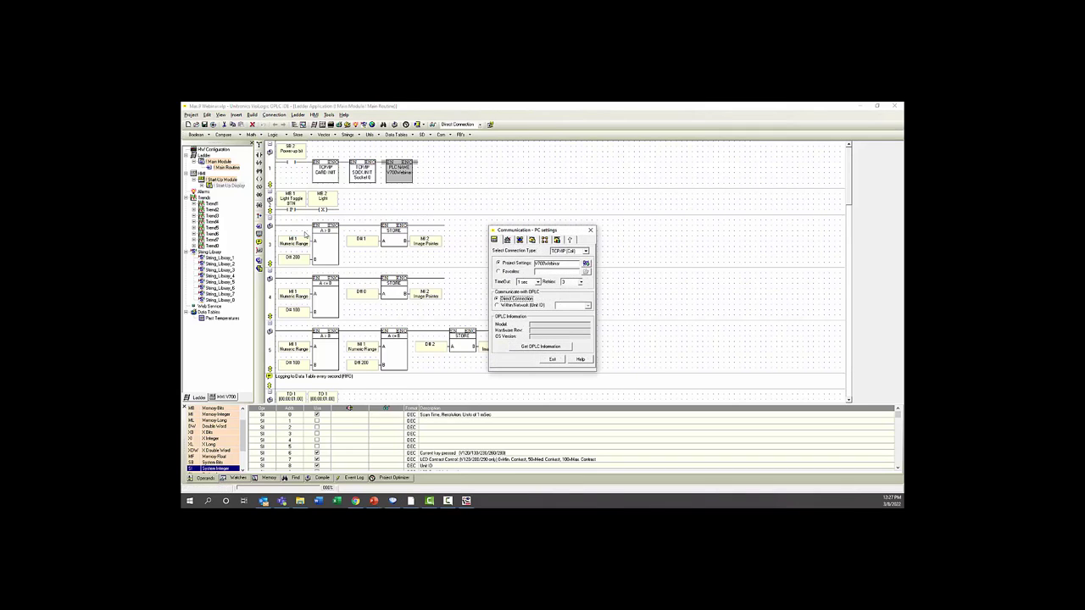
left_click(563, 252)
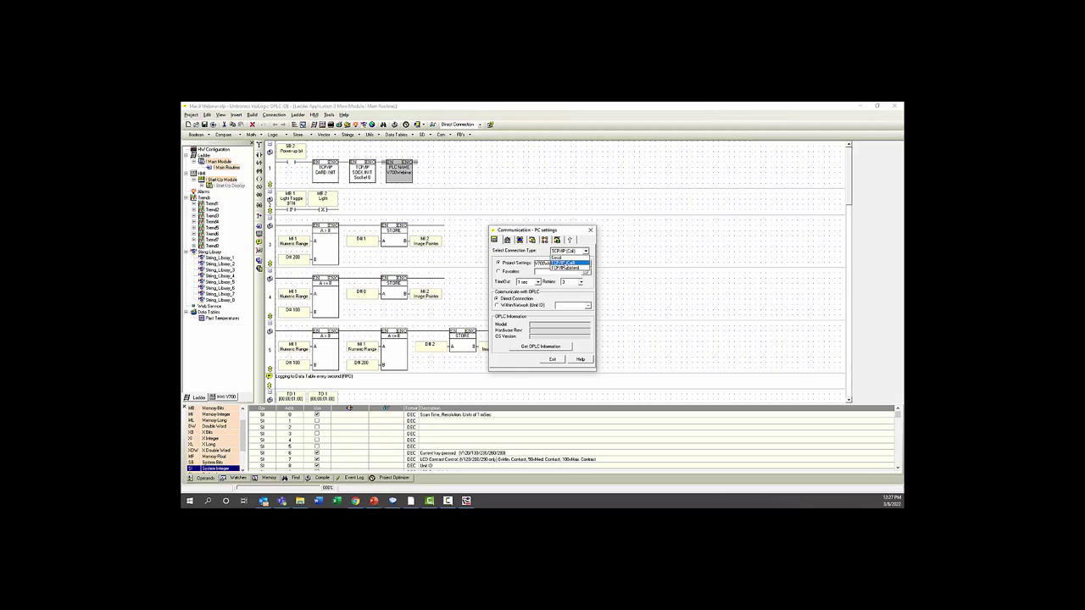
left_click(563, 263)
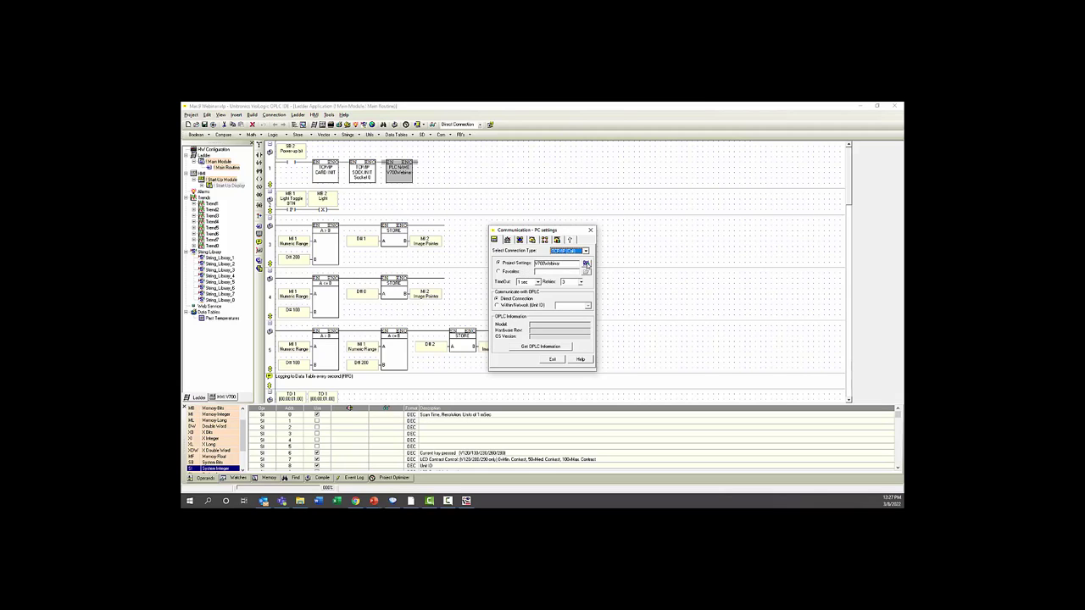
- Review the V700's IP address, TCP protocol and port number in the TCP/IP project settings and accept them
left_click(585, 264)
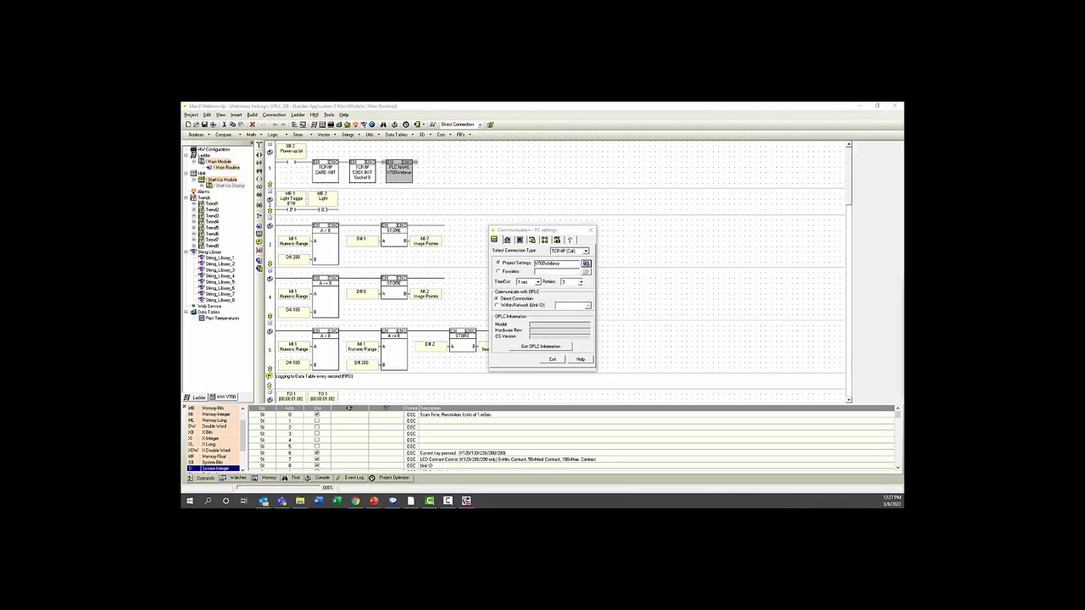
left_click_drag(900, 283, 521, 220)
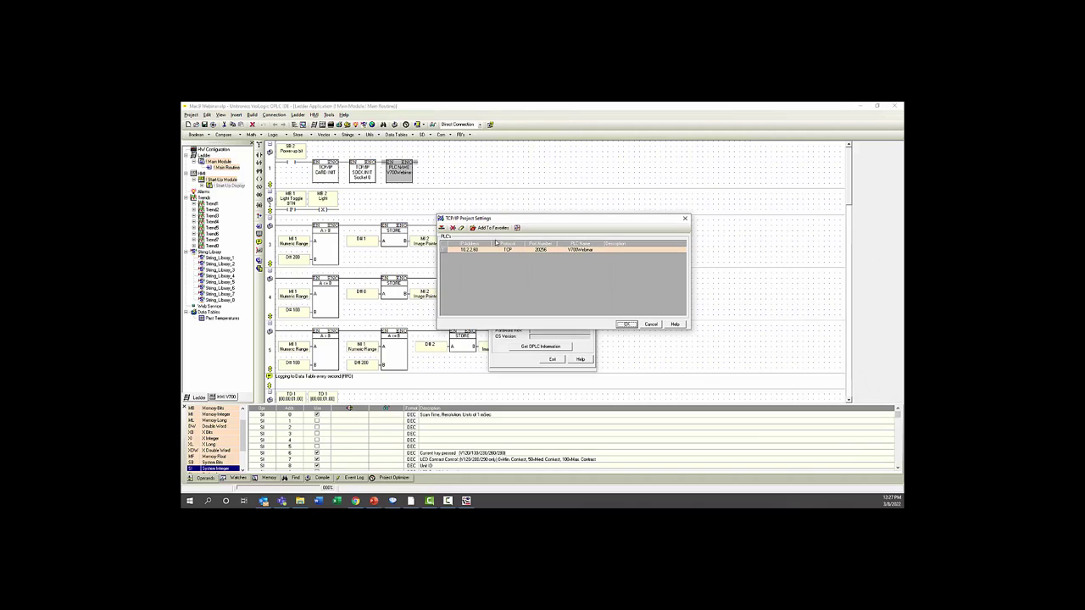
left_click(480, 251)
left_click(487, 251)
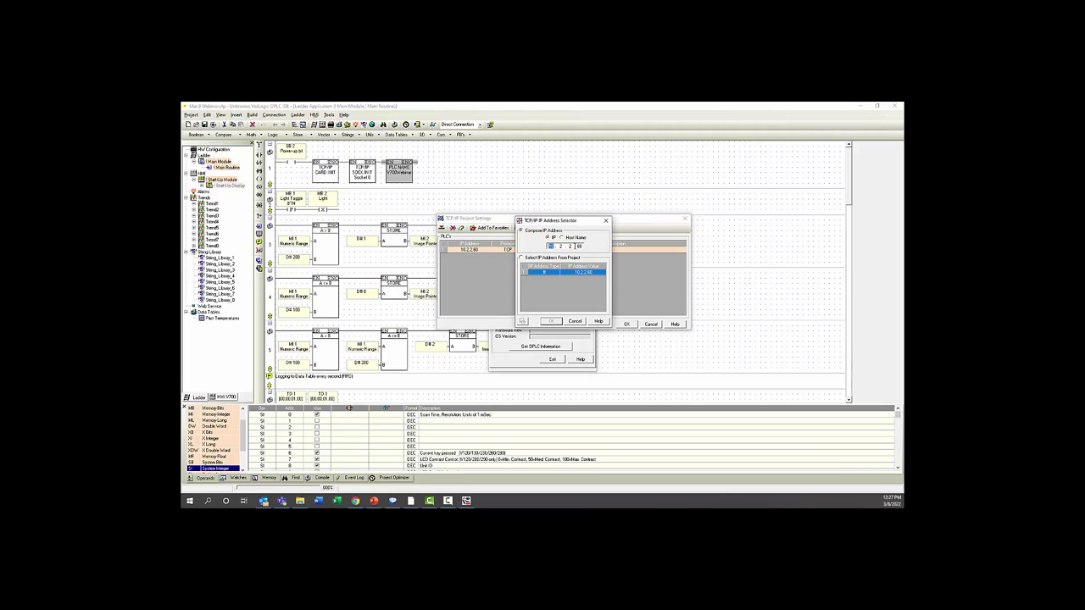
left_click(580, 322)
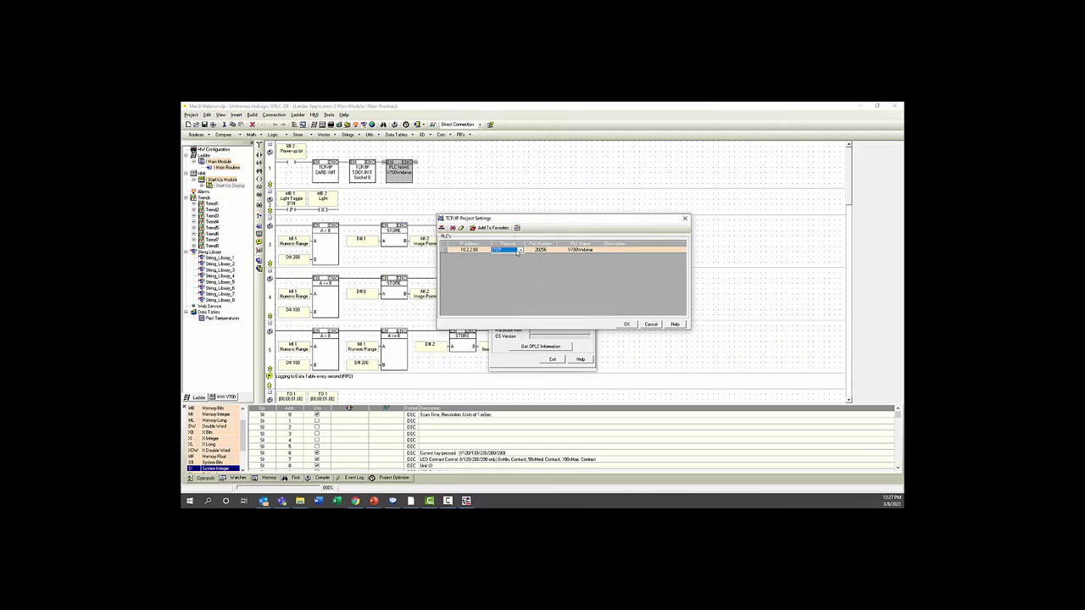
left_click(520, 250)
left_click(507, 256)
left_click(549, 251)
left_click(627, 324)
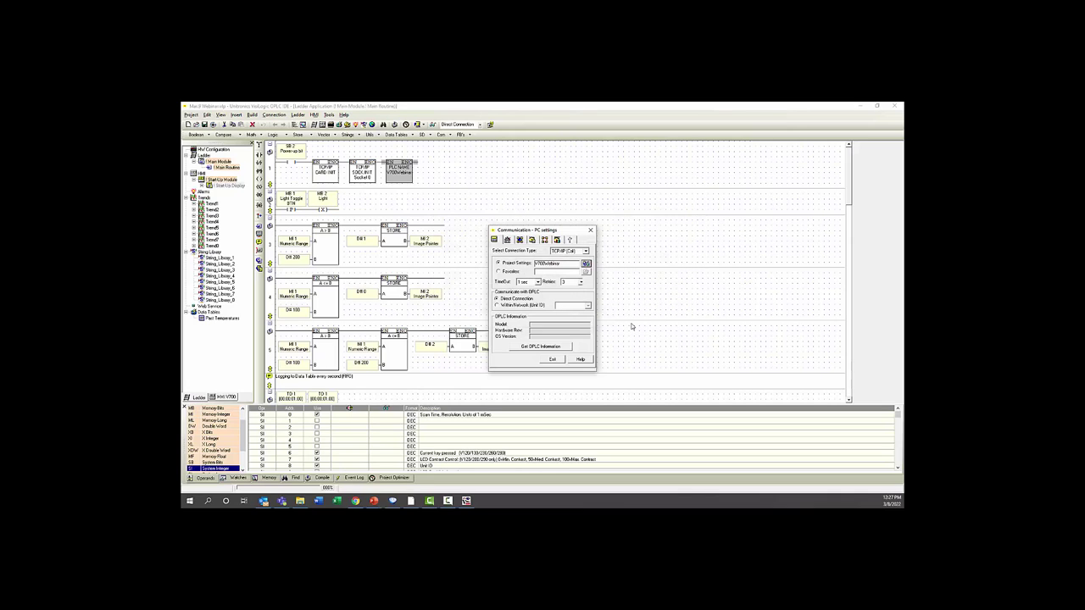
- Get the OPLC information over the TCP/IP connection and exit the communication settings
left_click(537, 348)
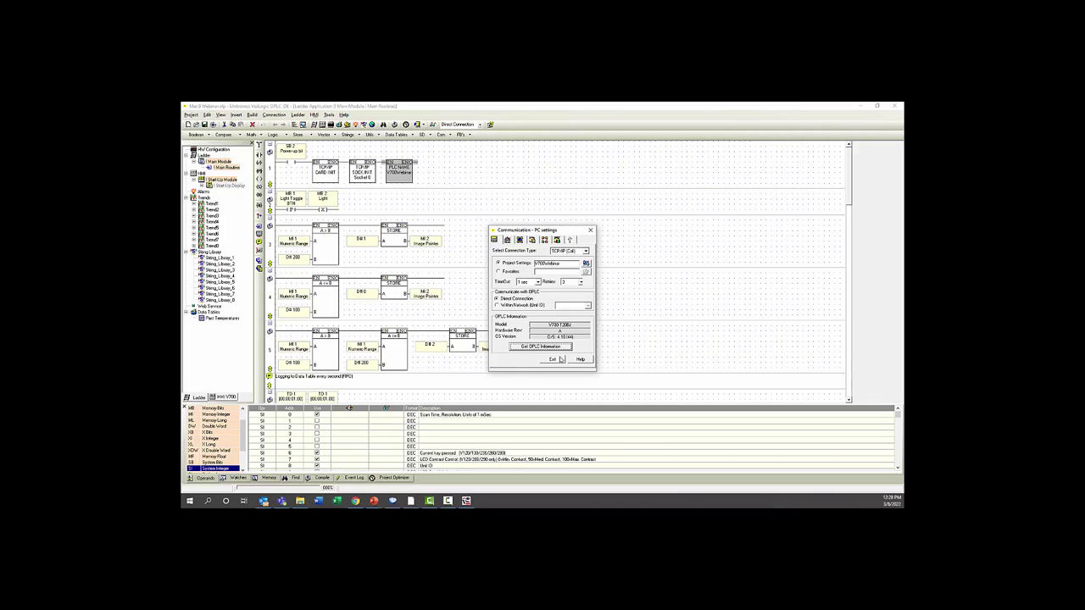
left_click(560, 360)
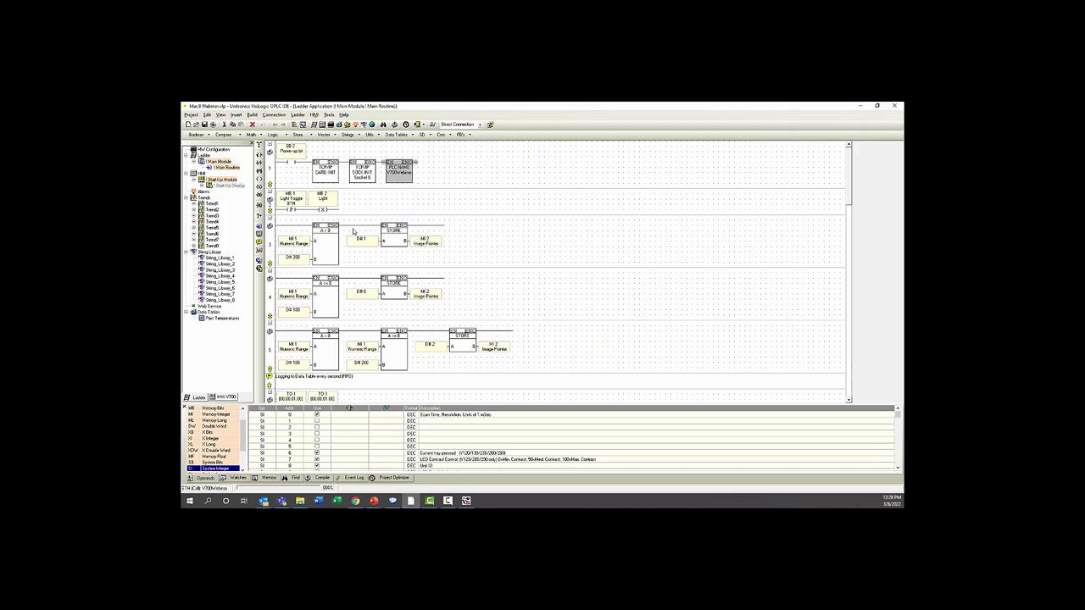
- Go online with the PLC from the Start-Up Display and open the Main Routine ladder
left_click(236, 187)
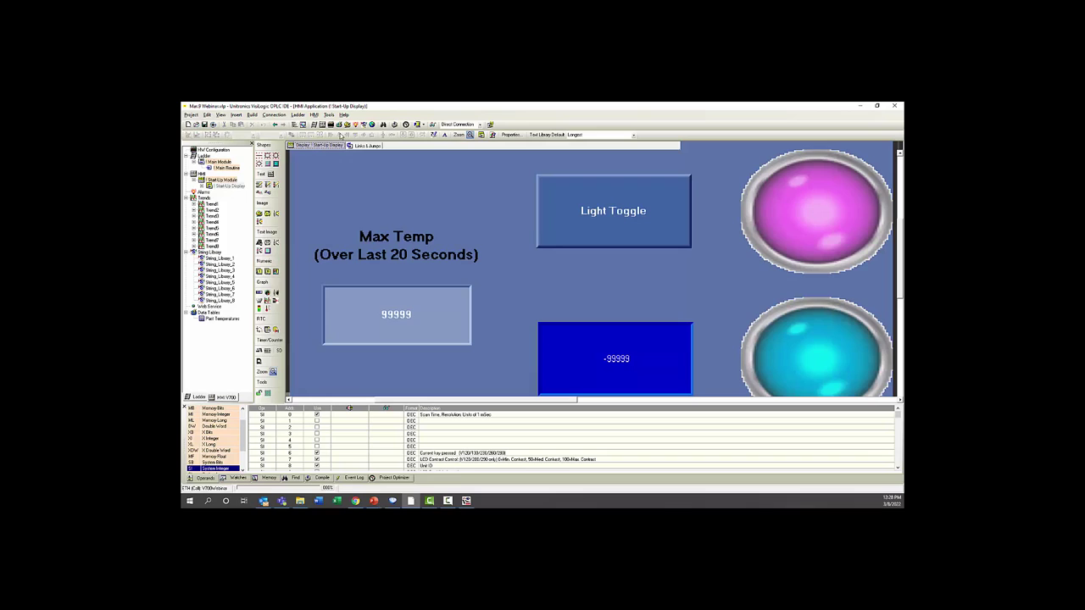
left_click(432, 125)
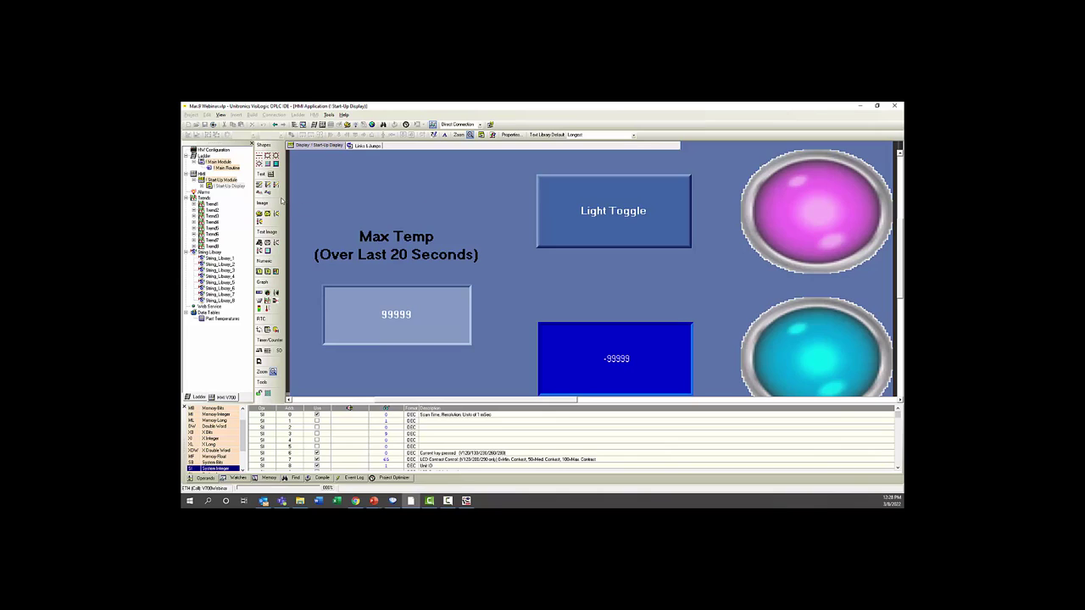
left_click(234, 170)
double_click(235, 168)
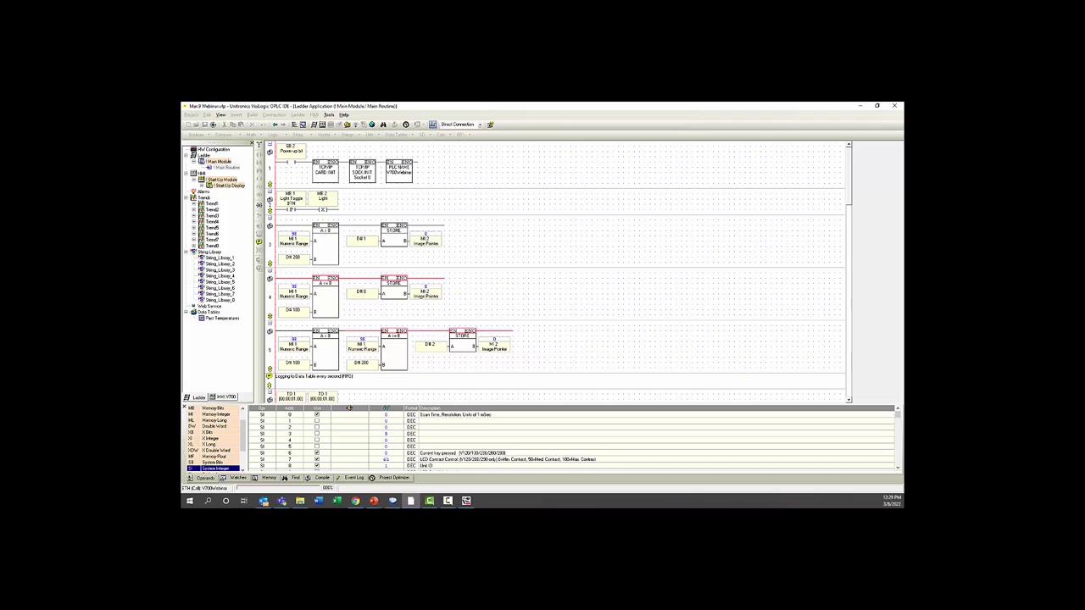
- Show the Online Test toolbar and go to the PLC's current HMI display
key("F7")
left_click_drag(665, 244, 519, 152)
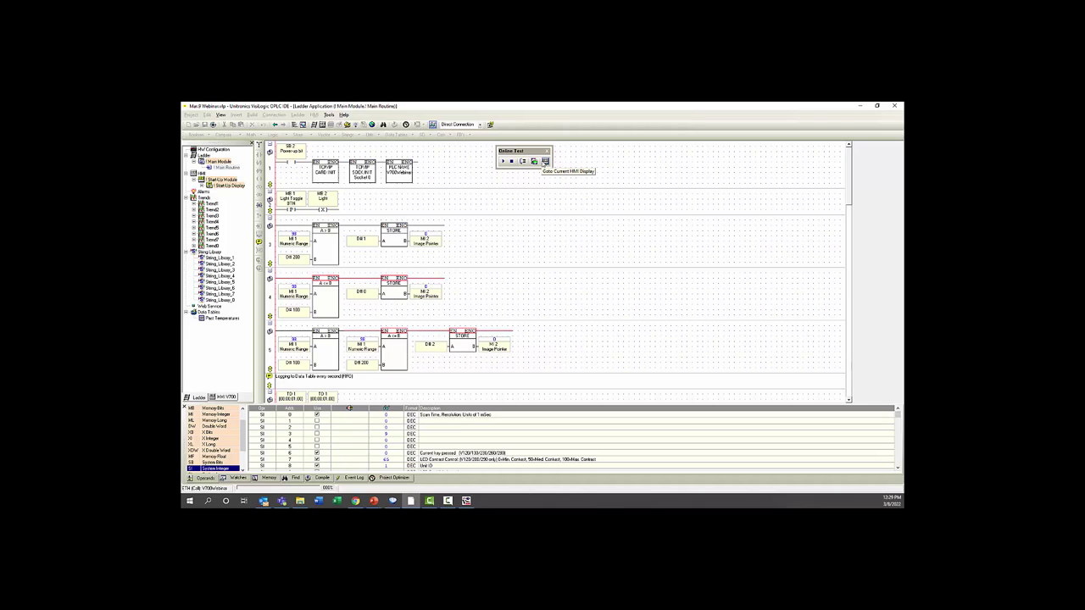
left_click(544, 161)
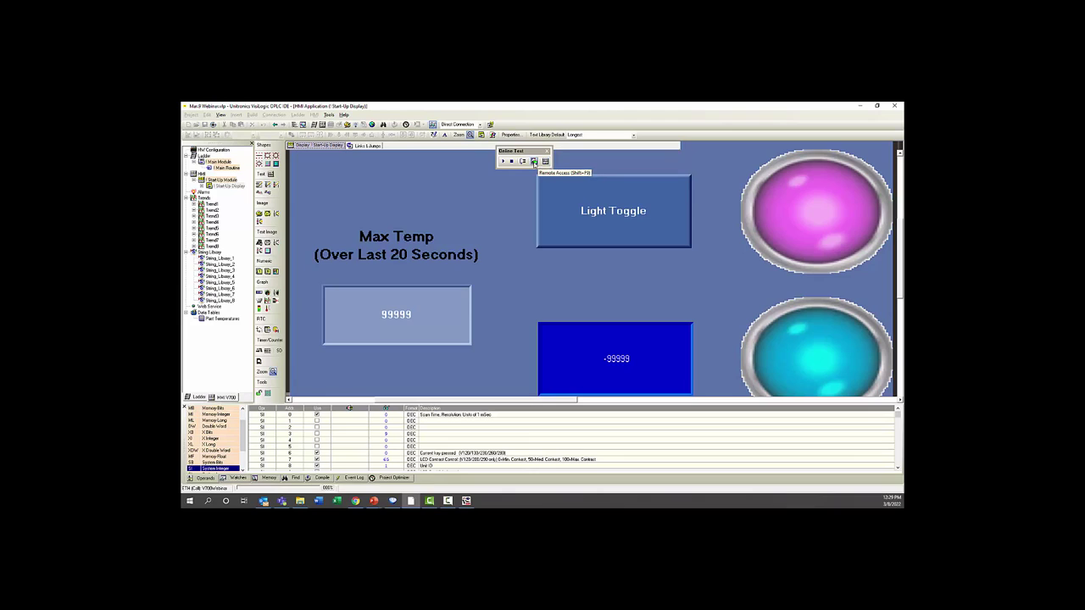
- Open Remote Access to the Vision 700 and toggle the light on and off from its screen
left_click(534, 161)
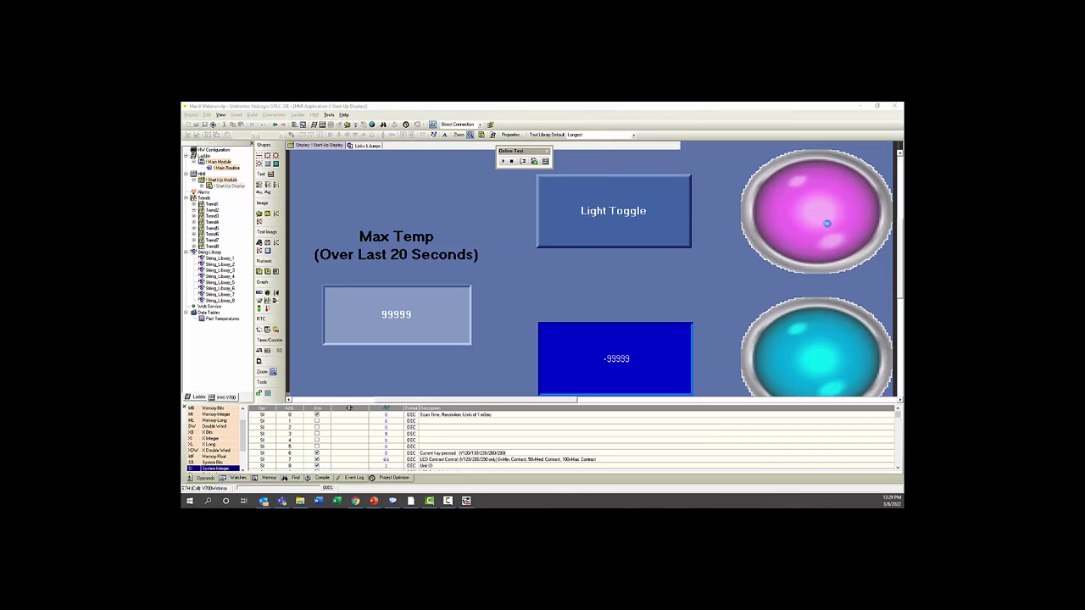
left_click_drag(894, 290, 471, 189)
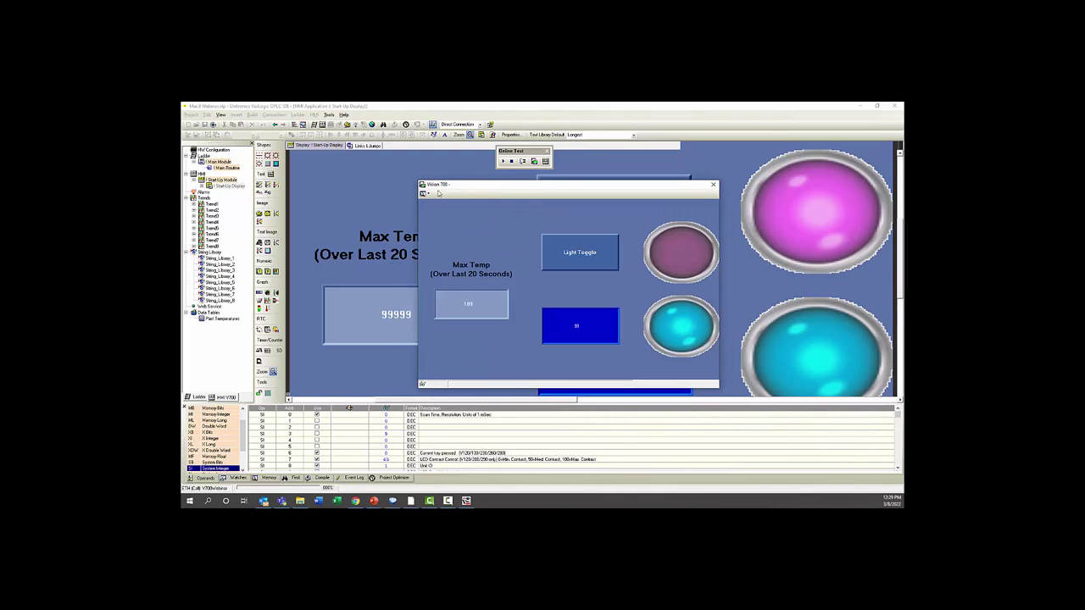
left_click_drag(467, 184, 445, 171)
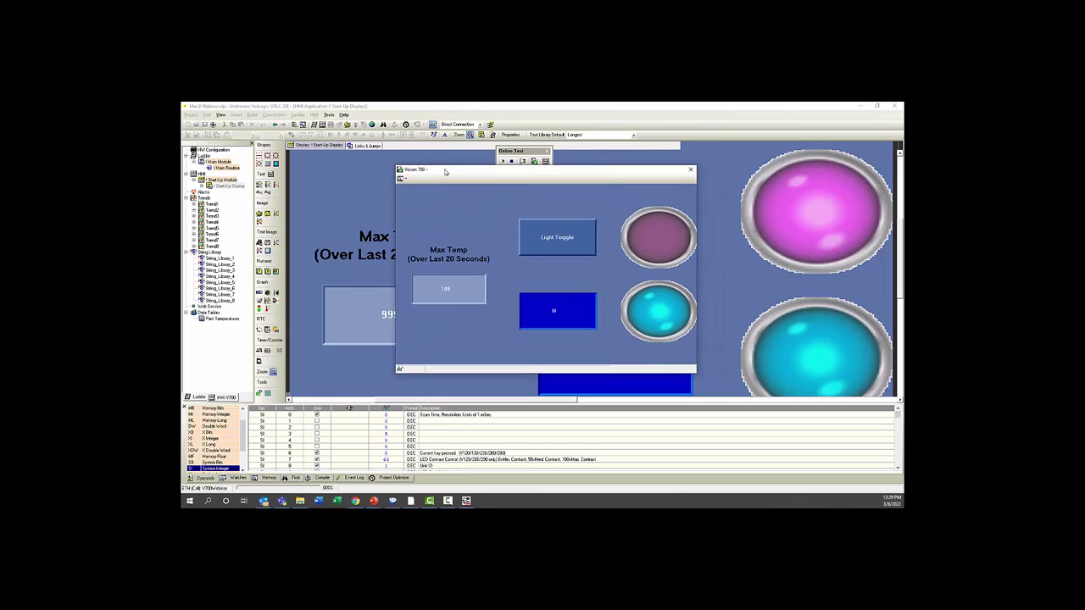
left_click(565, 238)
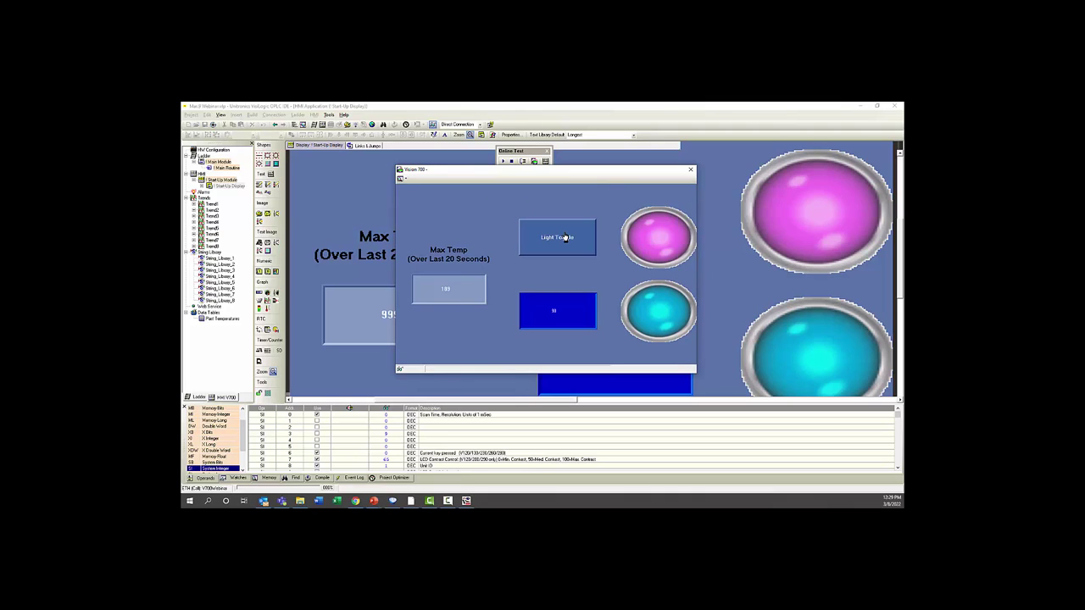
left_click(566, 238)
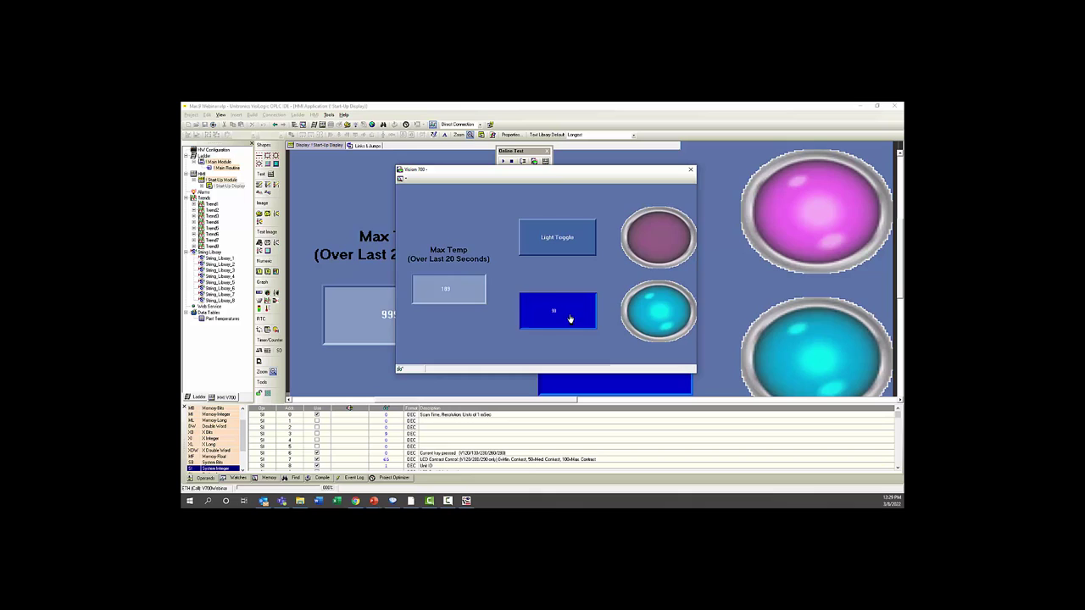
- Set the numeric value below the Light Toggle button to 178 and switch the light on and off again
left_click(569, 318)
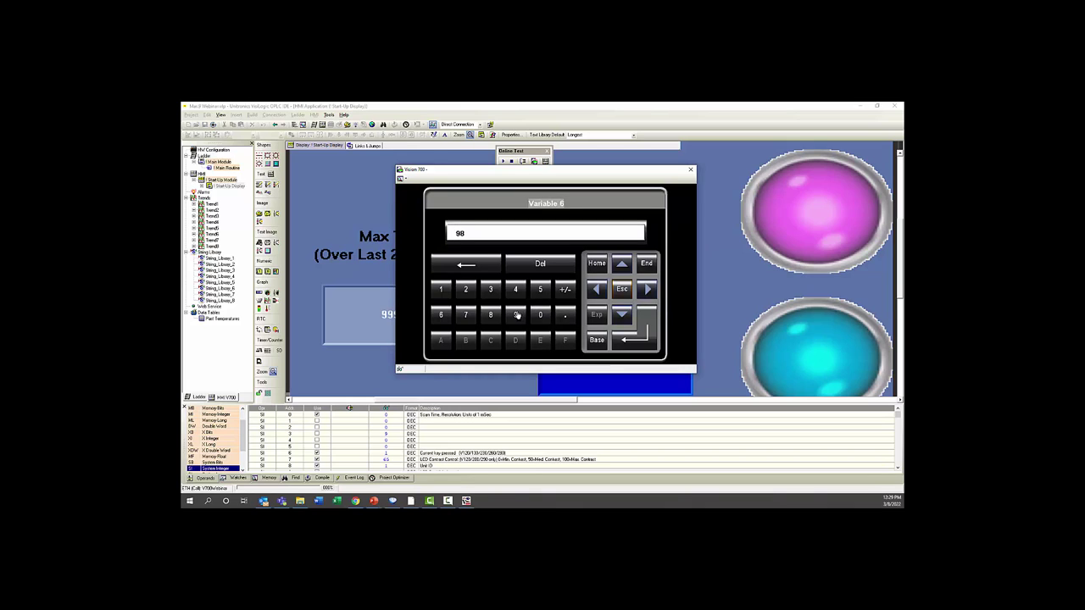
left_click(443, 290)
left_click(467, 316)
left_click(491, 317)
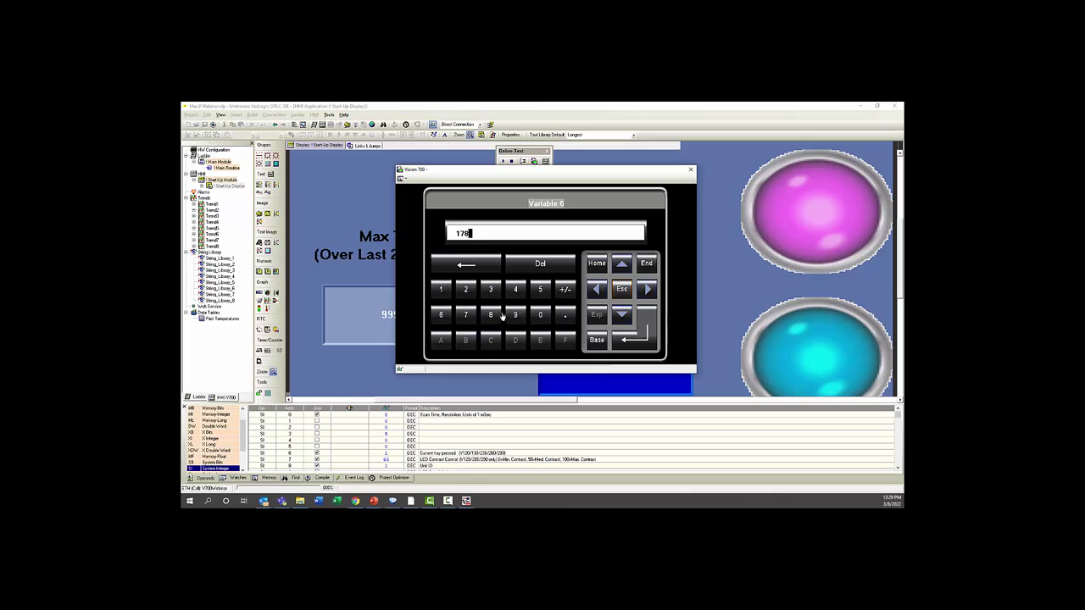
left_click(641, 334)
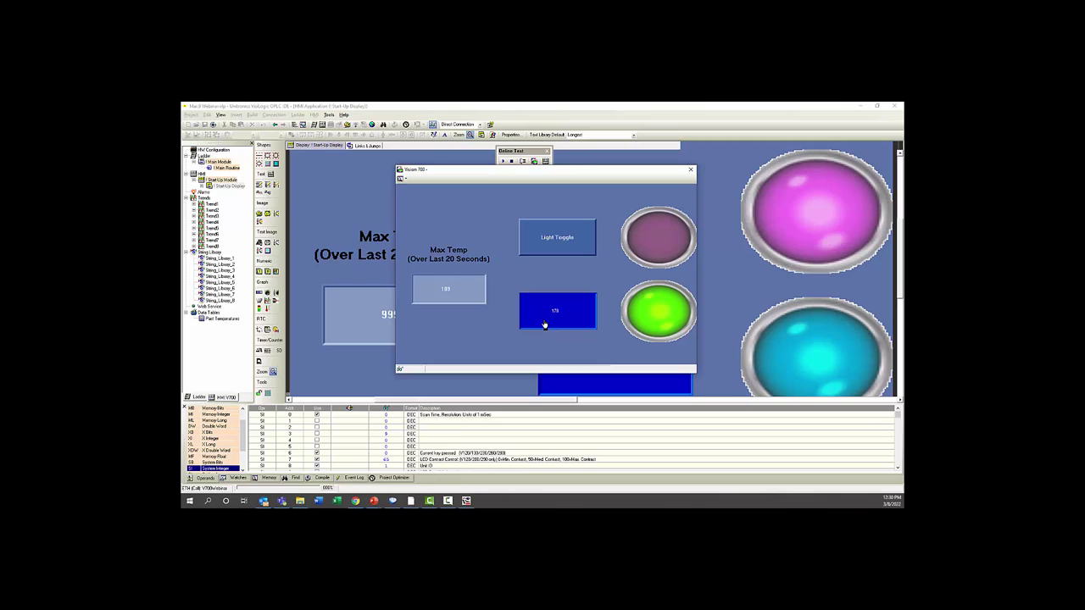
left_click(567, 248)
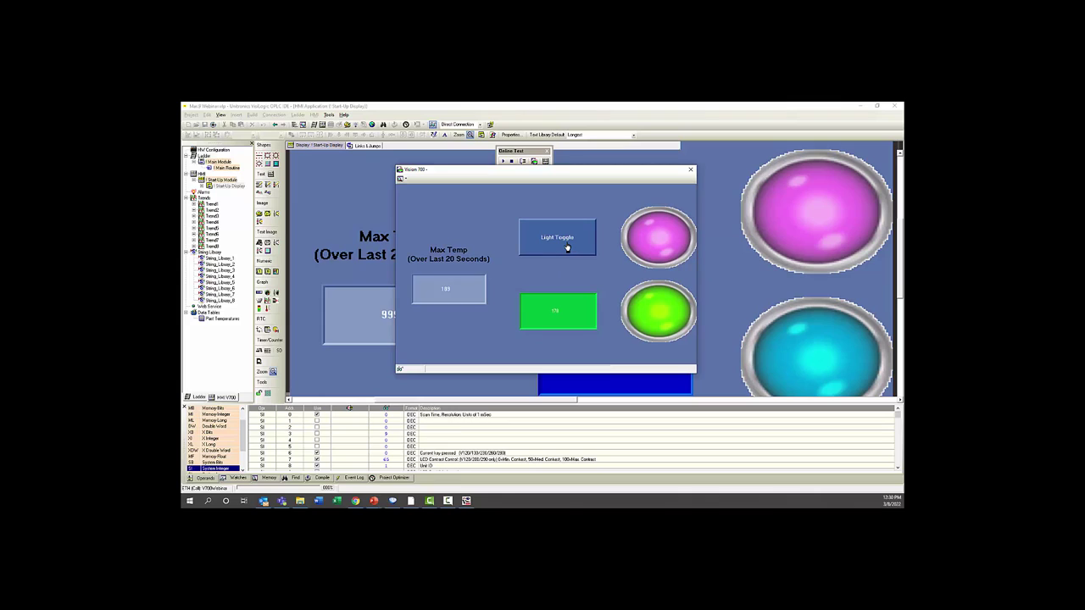
left_click(568, 248)
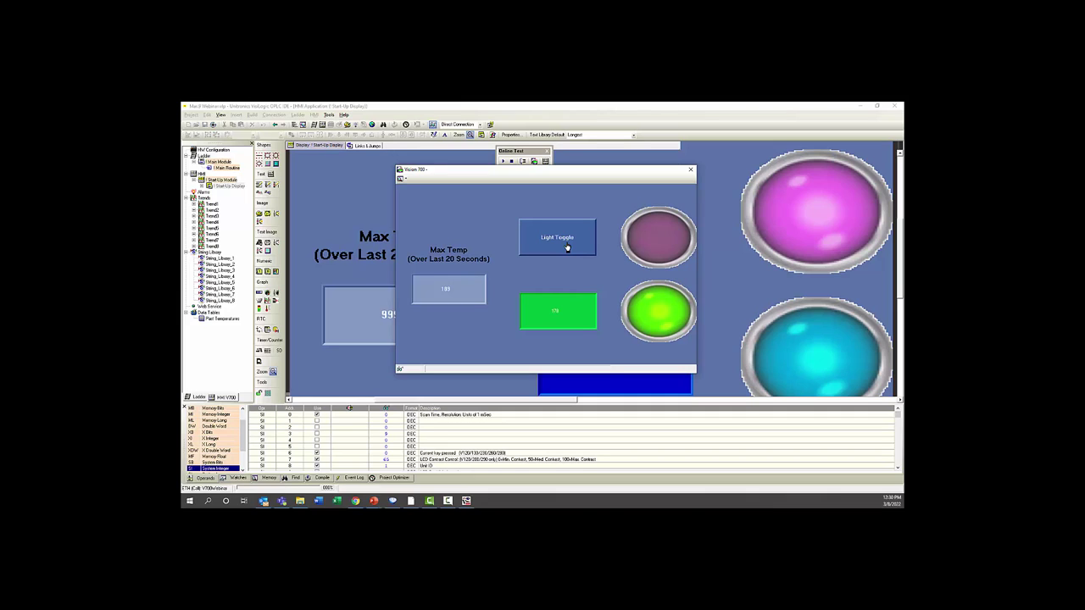
- Change the numeric value on the remote screen to 849 and close the Remote Access window
left_click(561, 315)
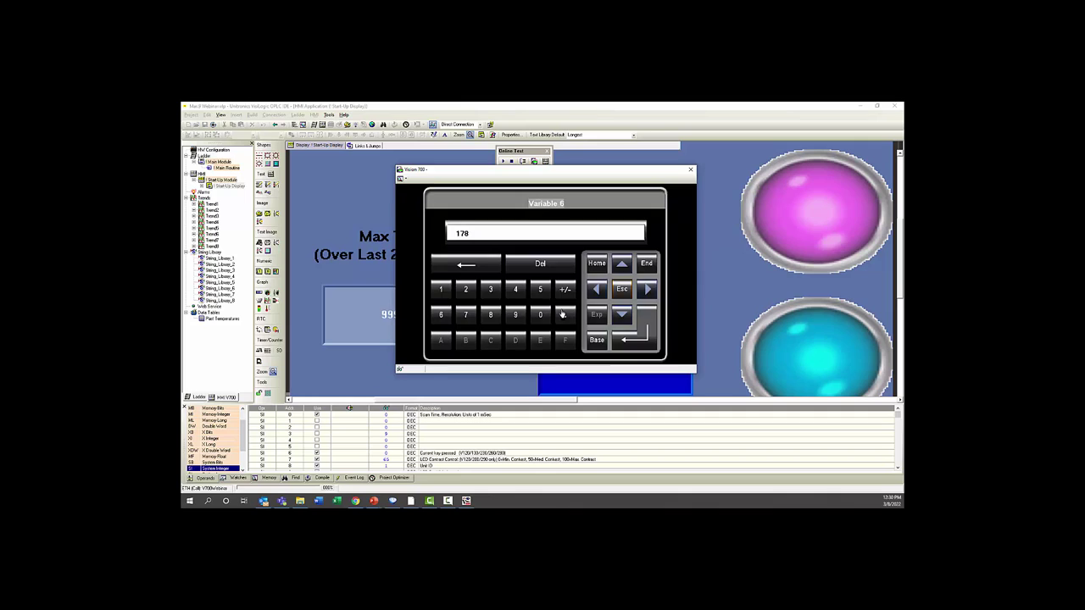
left_click(492, 316)
left_click(516, 291)
left_click(517, 315)
left_click(648, 342)
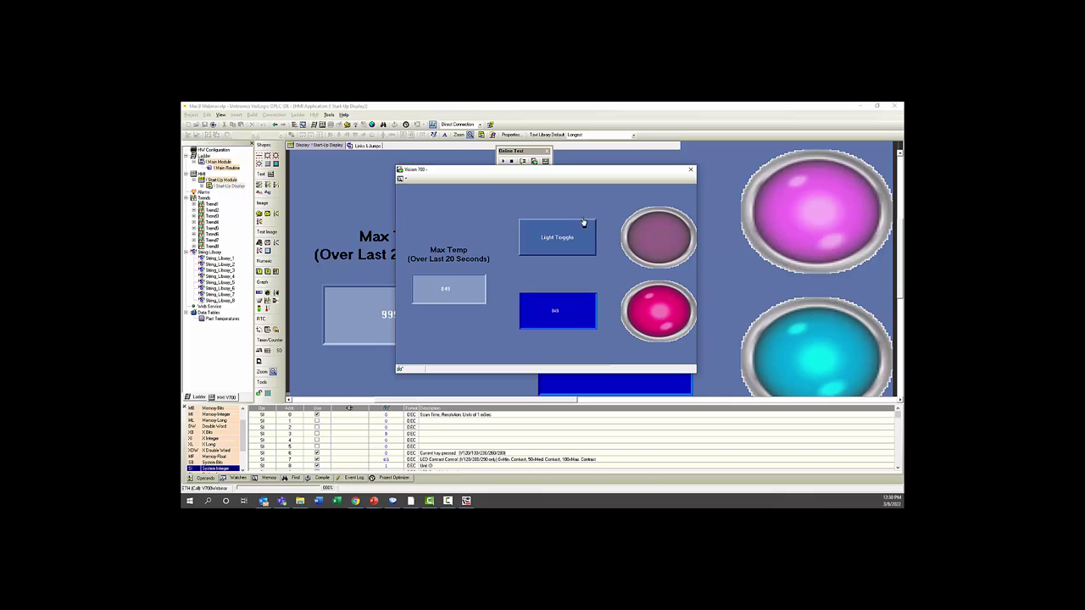
left_click(691, 170)
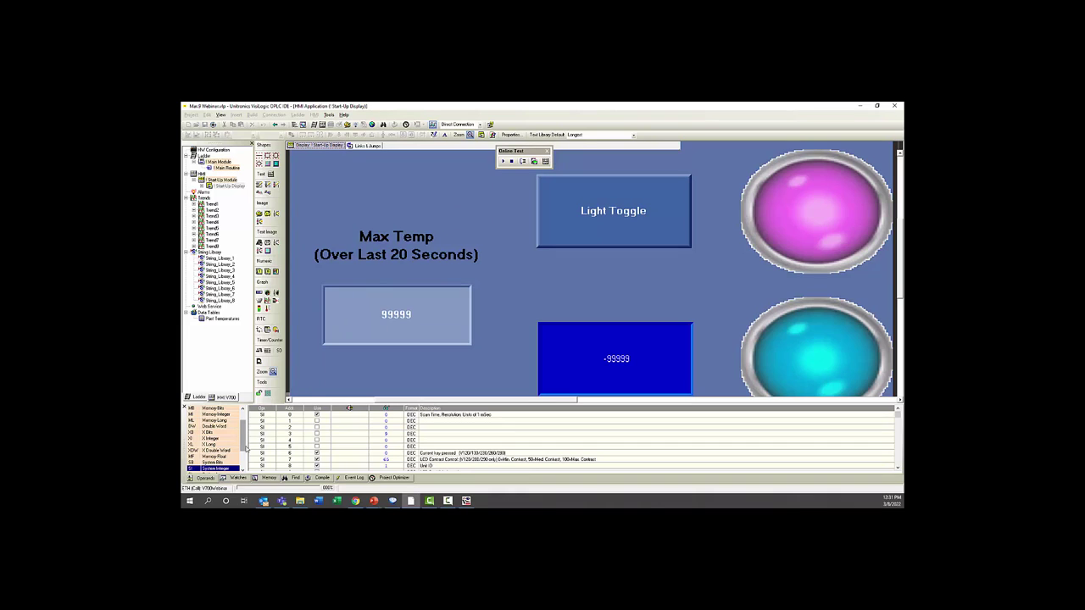
- Launch DataXport as administrator and bring its window over the VisiLogic project
left_click(208, 501)
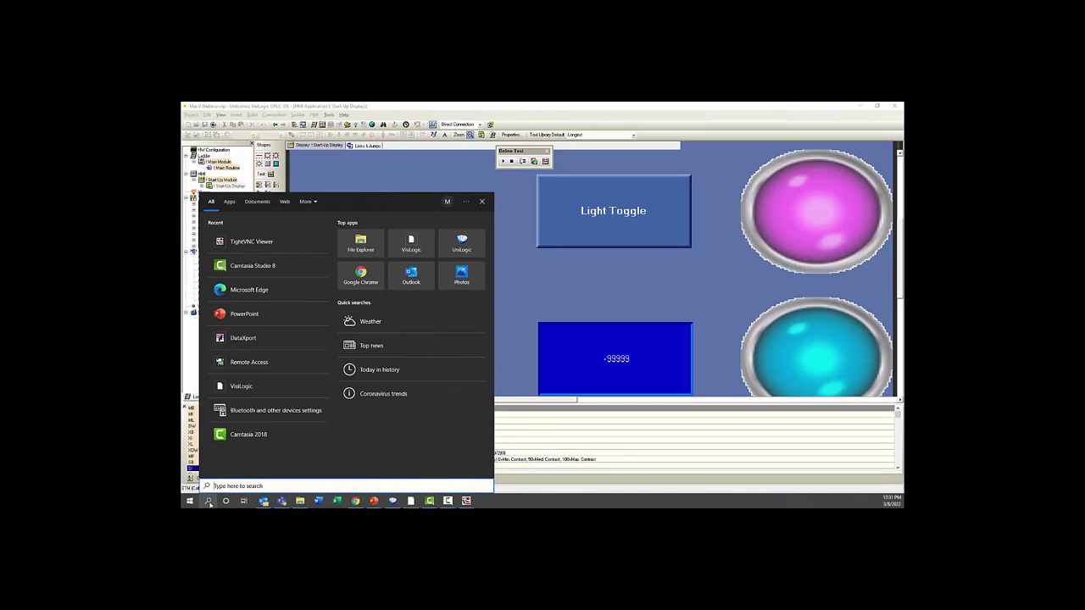
type("data")
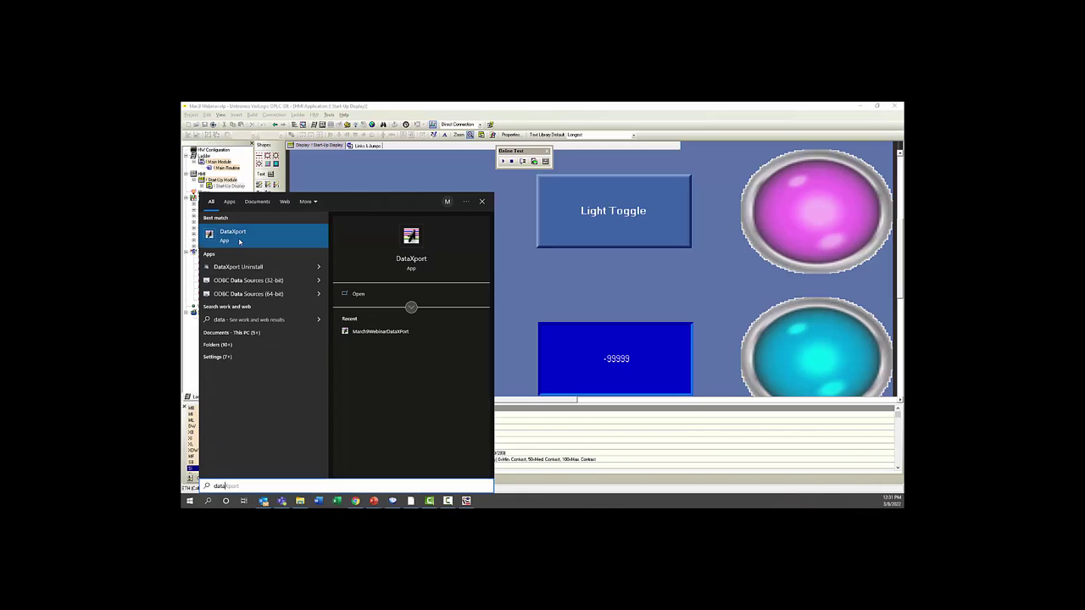
right_click(239, 242)
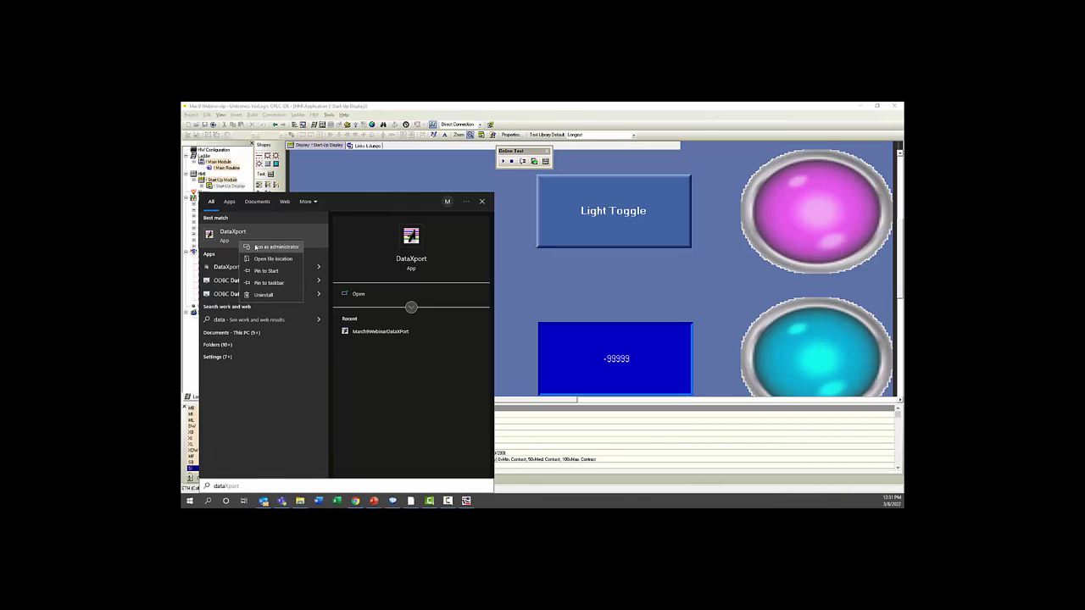
left_click(255, 247)
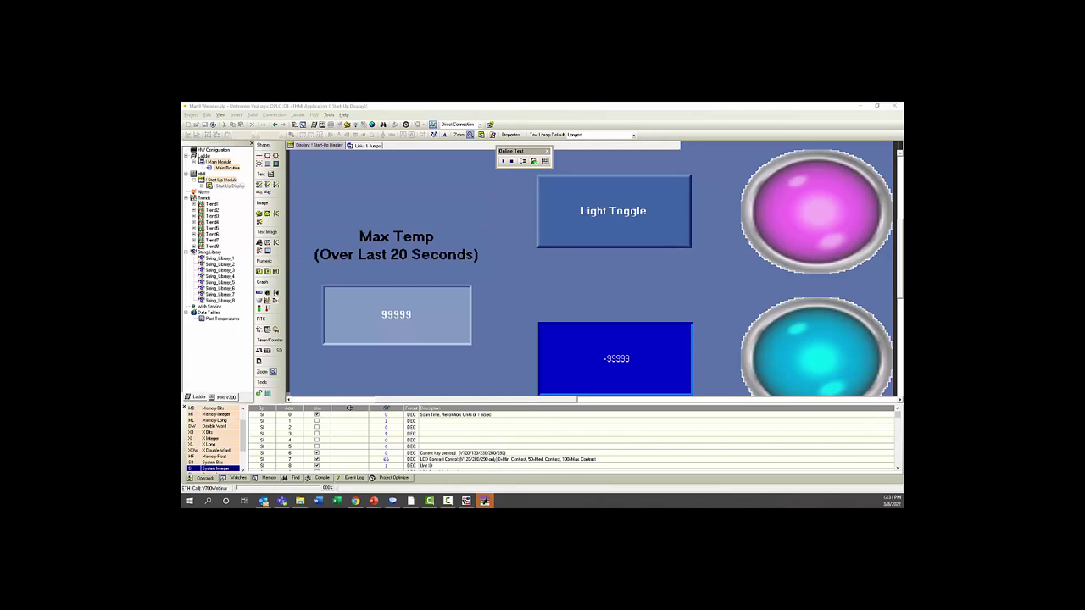
left_click_drag(895, 298, 515, 218)
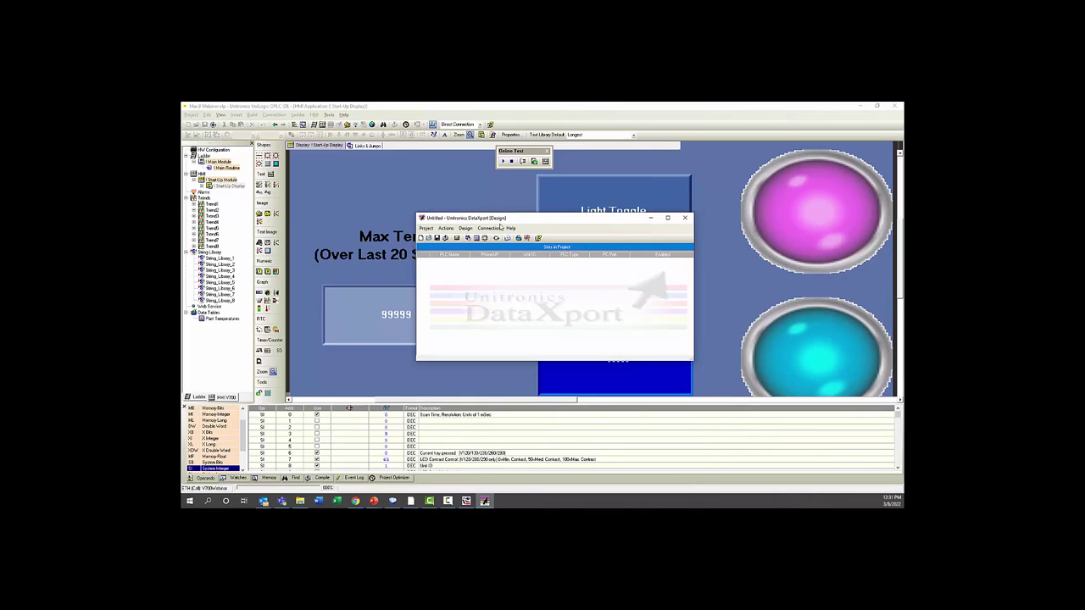
- Open the March9WebinarDataXPort project without saving the untitled one
left_click(426, 229)
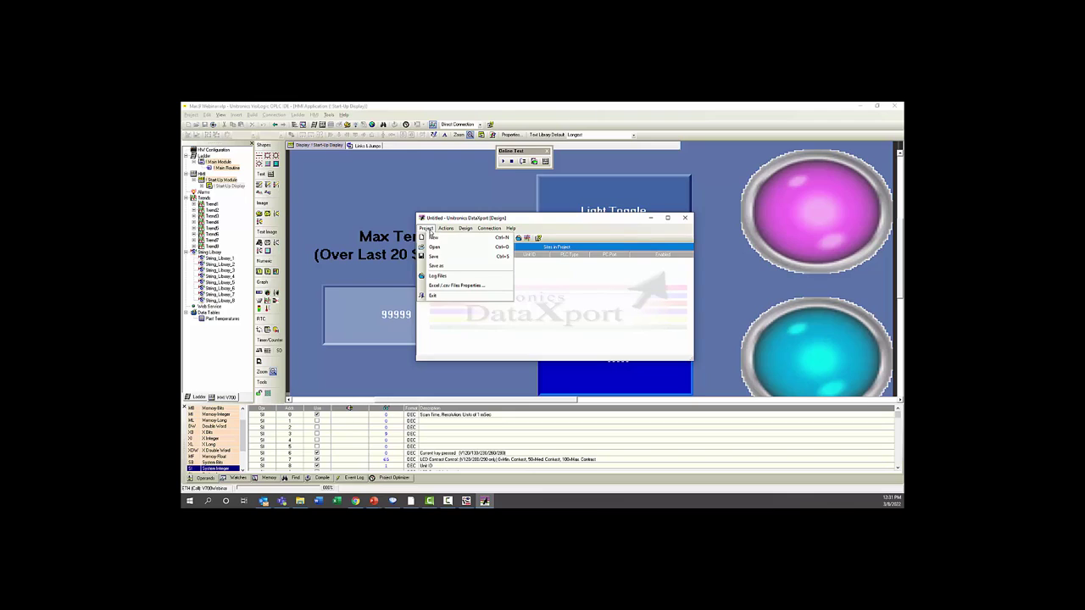
left_click(433, 247)
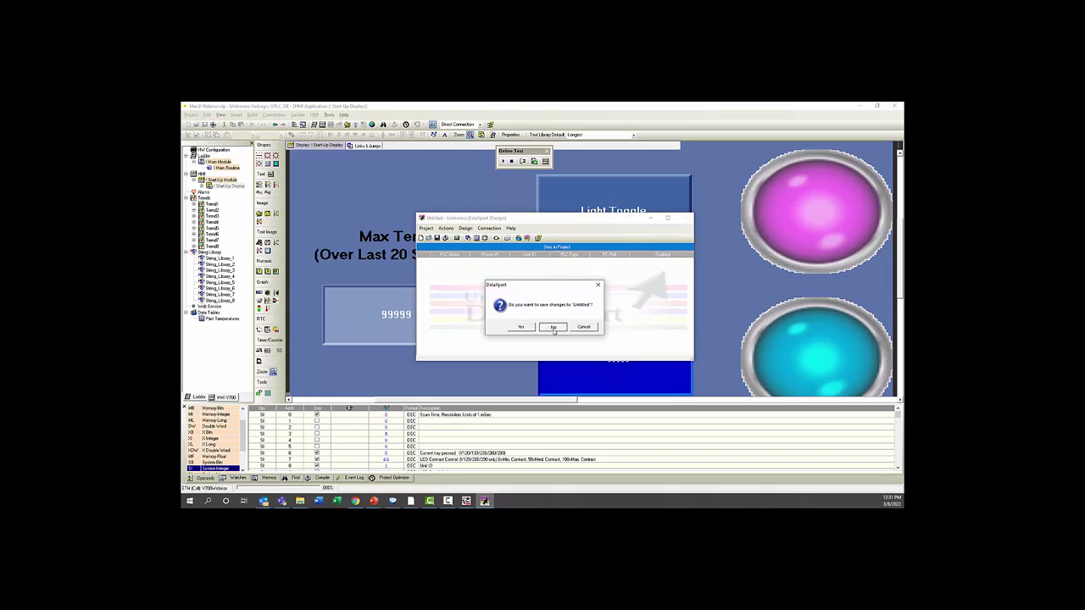
left_click(553, 326)
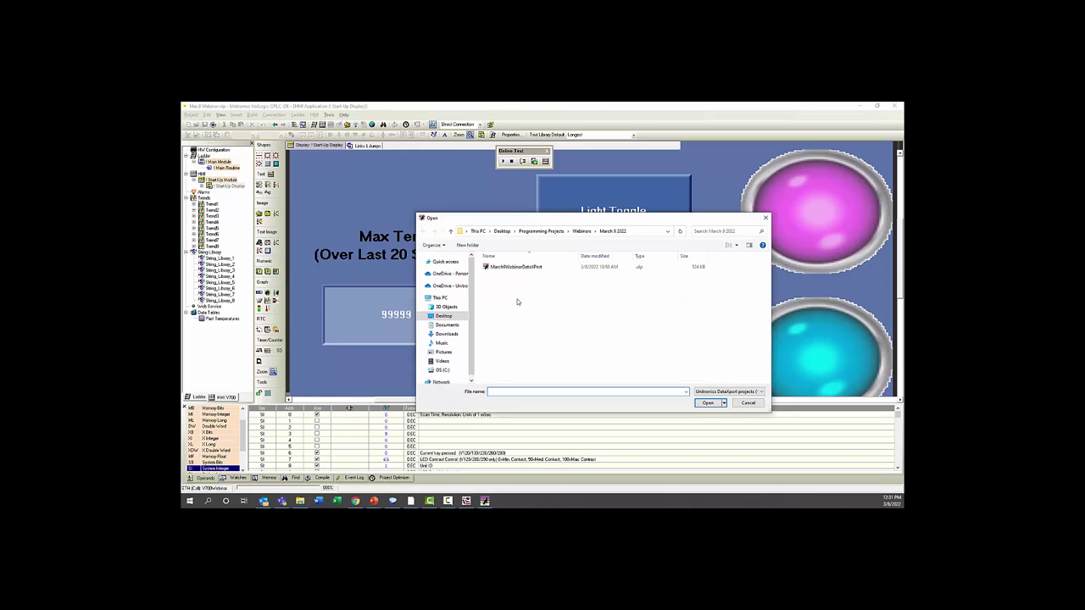
left_click(523, 269)
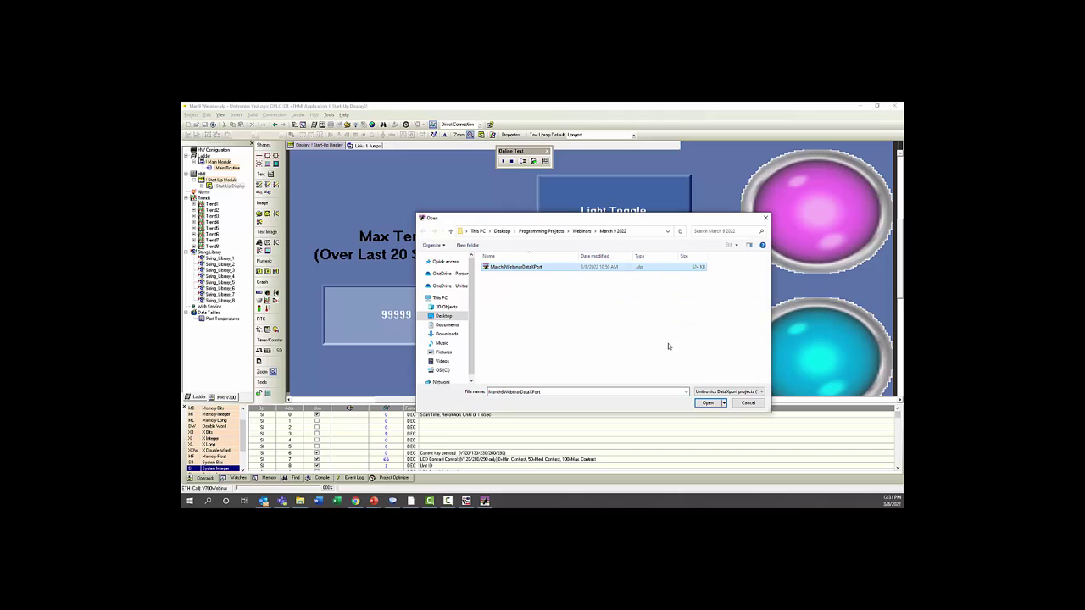
left_click(709, 404)
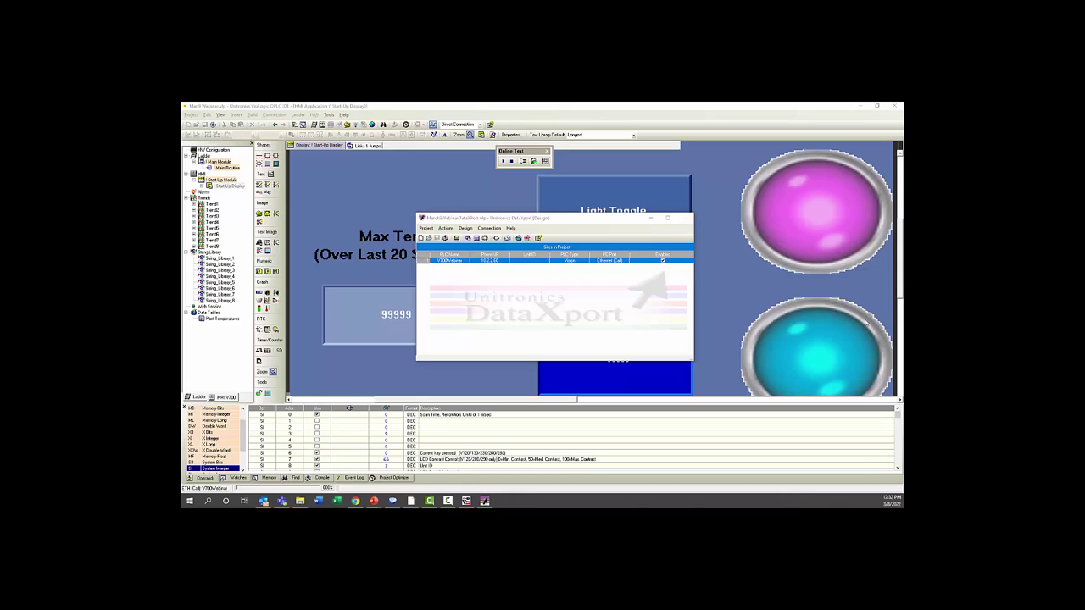
- Name the new site V570Test and choose the PLC type group that includes the V570
left_click_drag(886, 314, 610, 184)
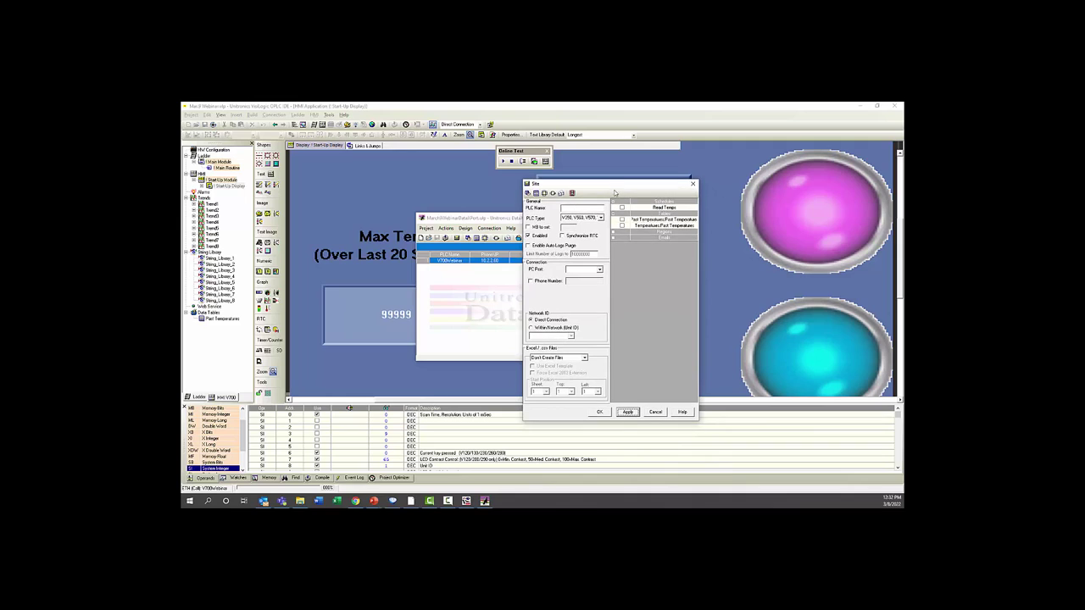
left_click(593, 209)
type("V570Test")
left_click(600, 218)
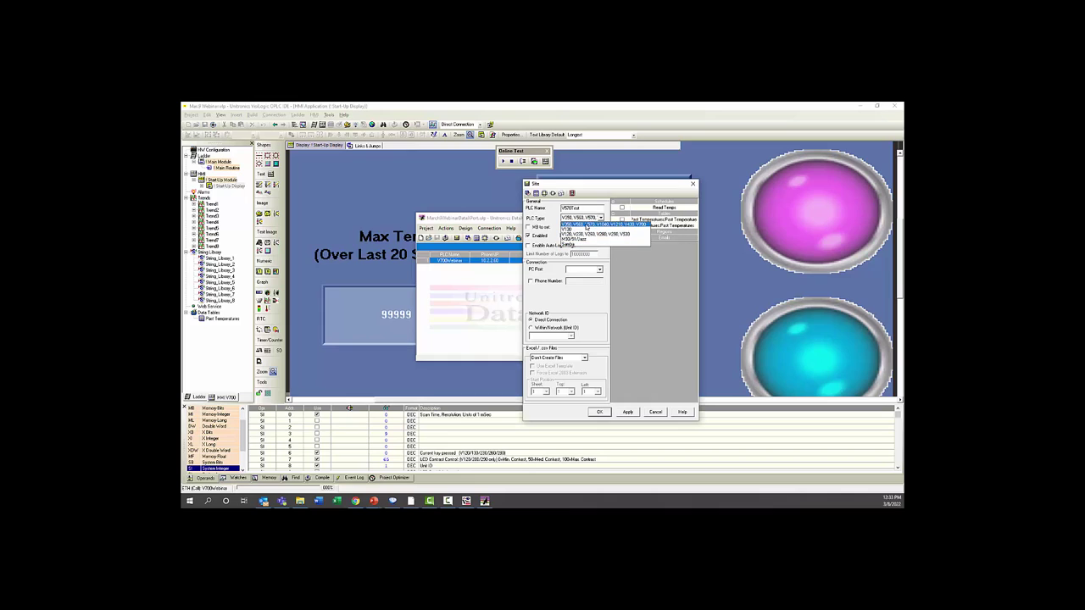
left_click(587, 224)
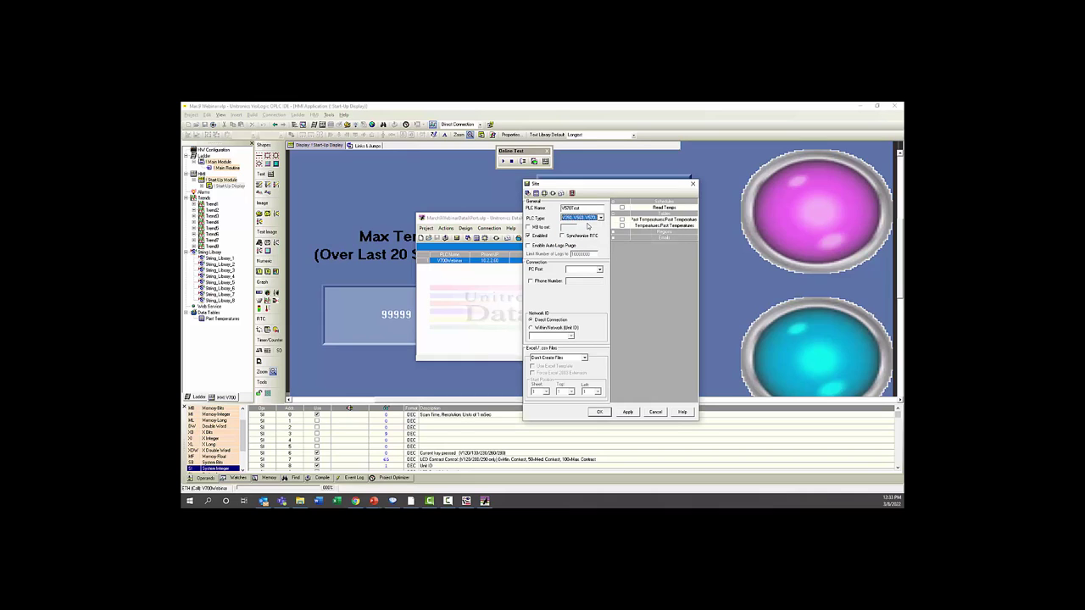
- Turn on Synchronize RTC, enable MB to set with 100, and assign the Read Temps schedule and first temperature table to the site
left_click(556, 239)
left_click(529, 238)
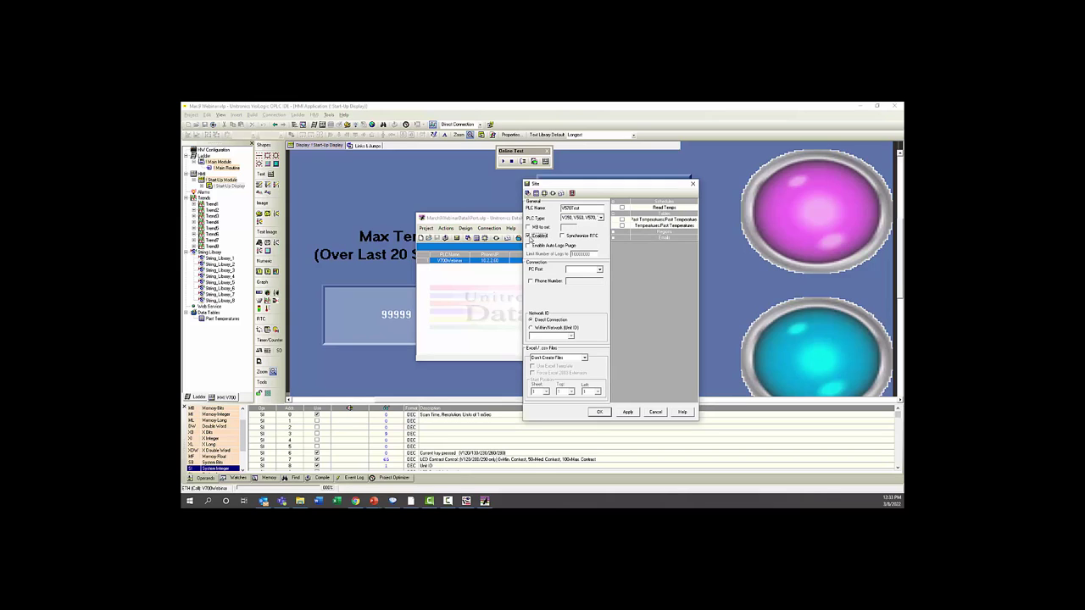
left_click(562, 238)
left_click(529, 230)
left_click(529, 229)
double_click(573, 227)
type("100")
left_click(622, 207)
left_click(623, 220)
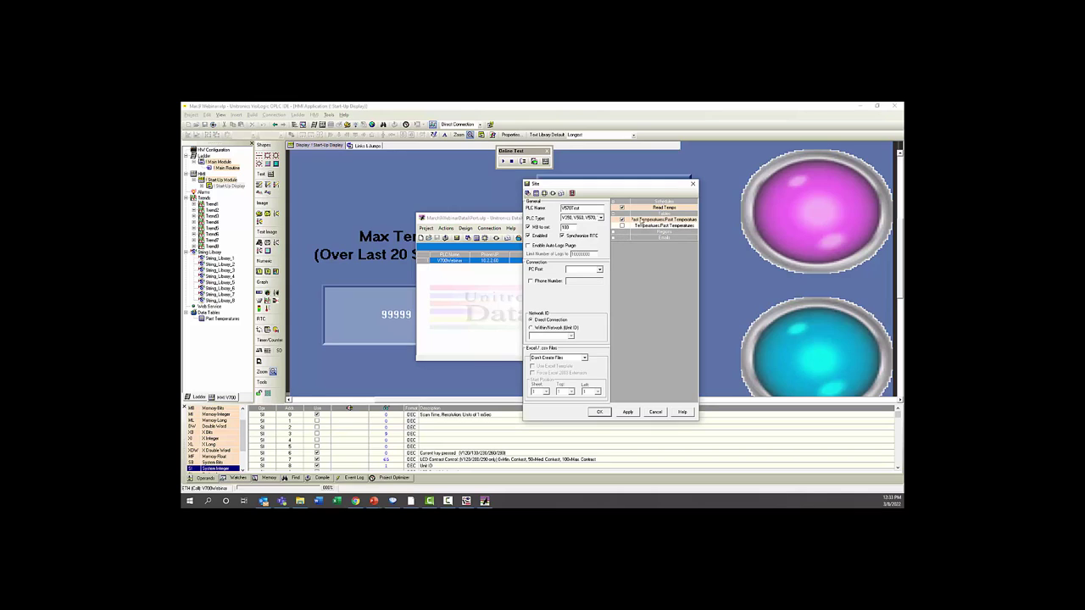
- Configure the site's connection as Ethernet (Call) with IP address 10.2.2.64, protocol TCP and port number 20256
left_click(570, 271)
left_click(572, 277)
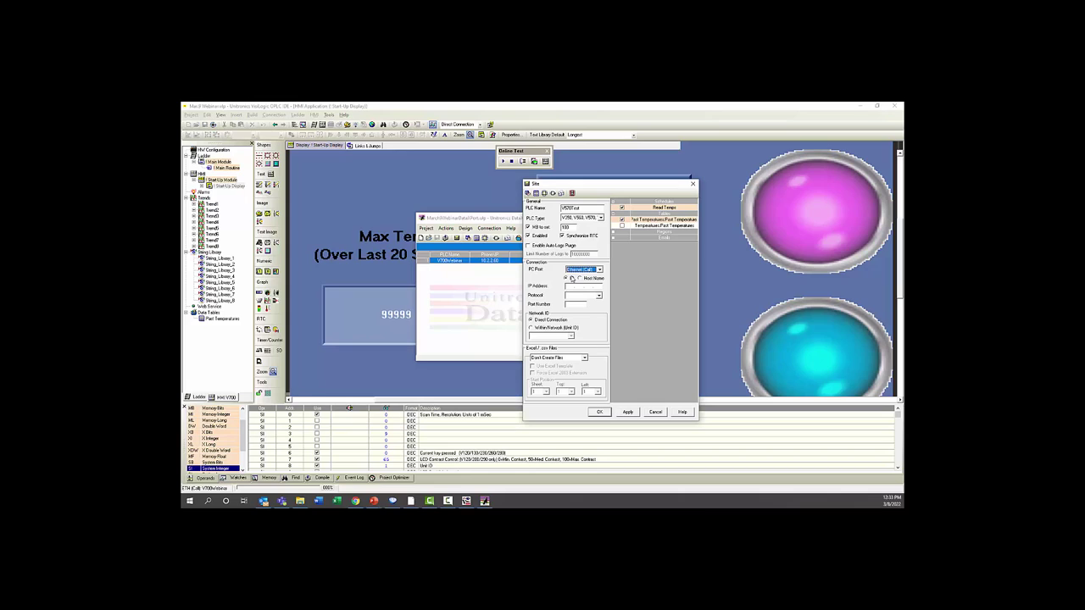
left_click(569, 287)
left_click(574, 296)
left_click(575, 303)
left_click(575, 303)
- Set the site's file output to Create .csv Files and save the V570Test site
left_click(577, 359)
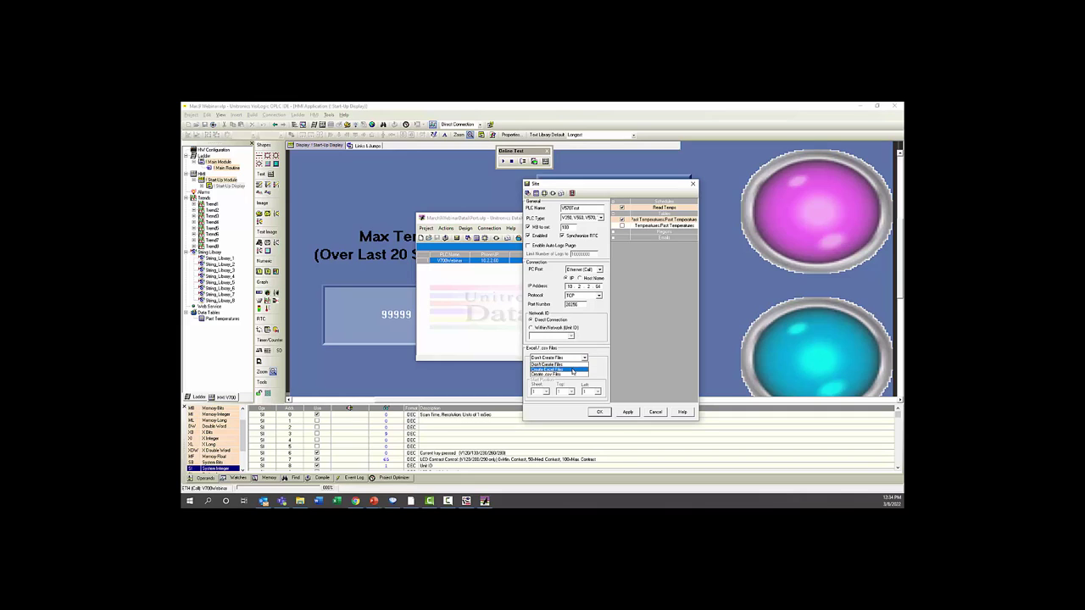
left_click(573, 370)
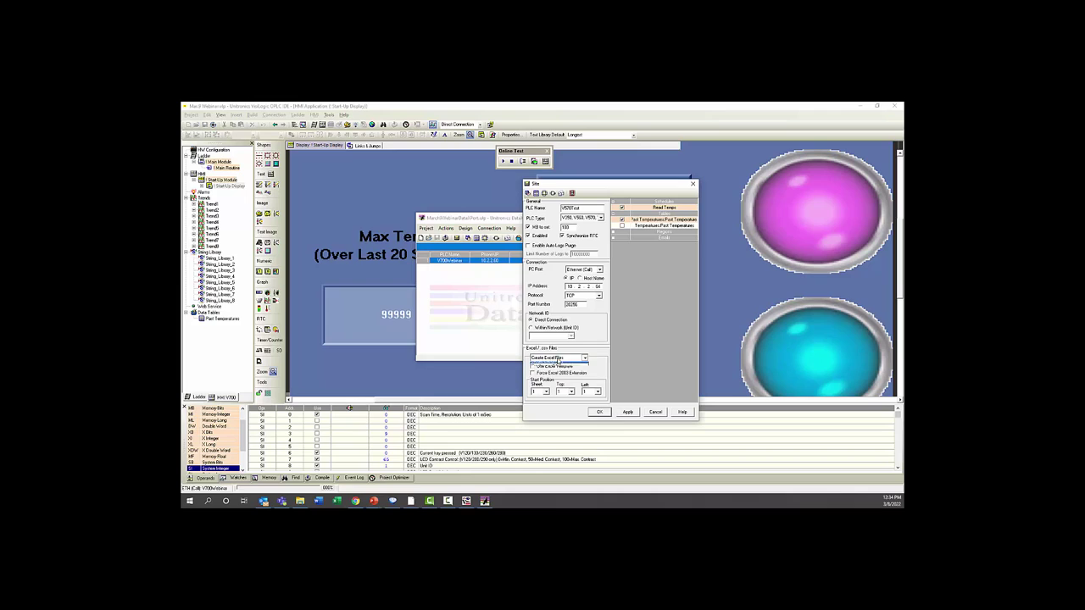
left_click(559, 359)
left_click(559, 378)
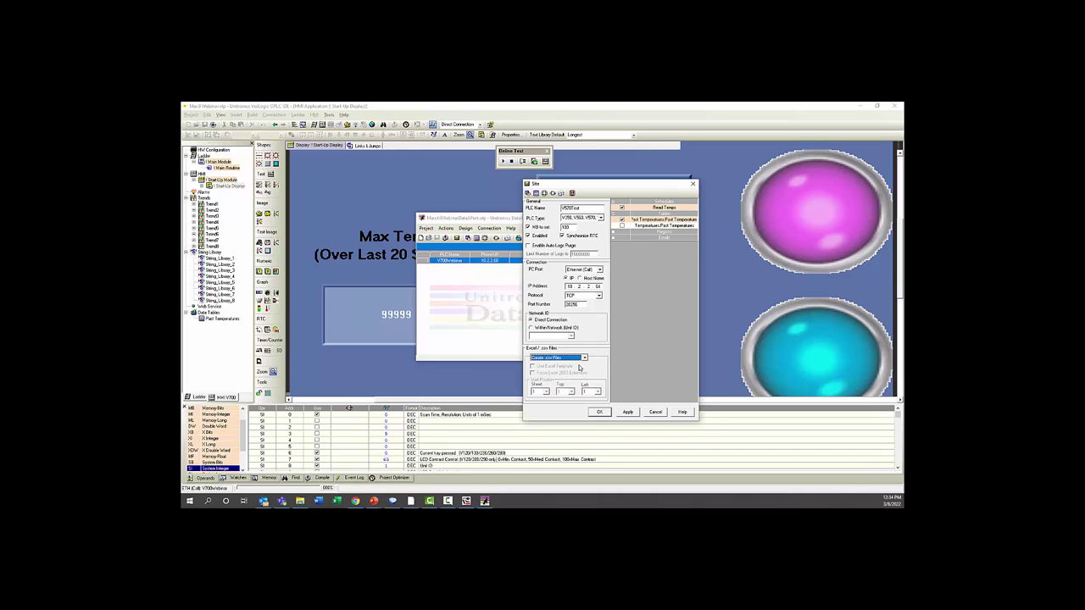
left_click(628, 413)
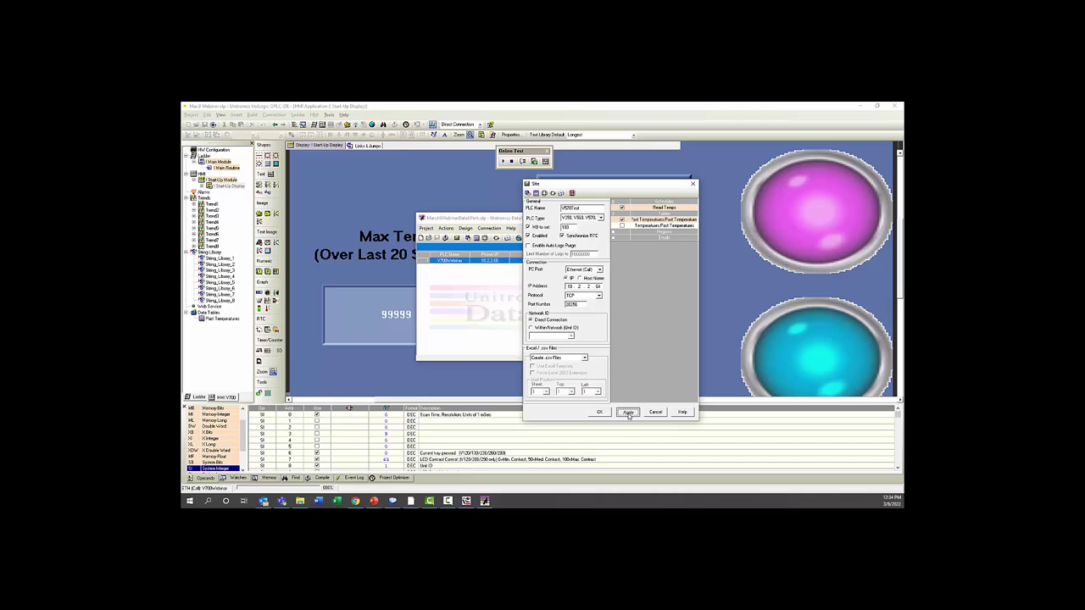
left_click(601, 412)
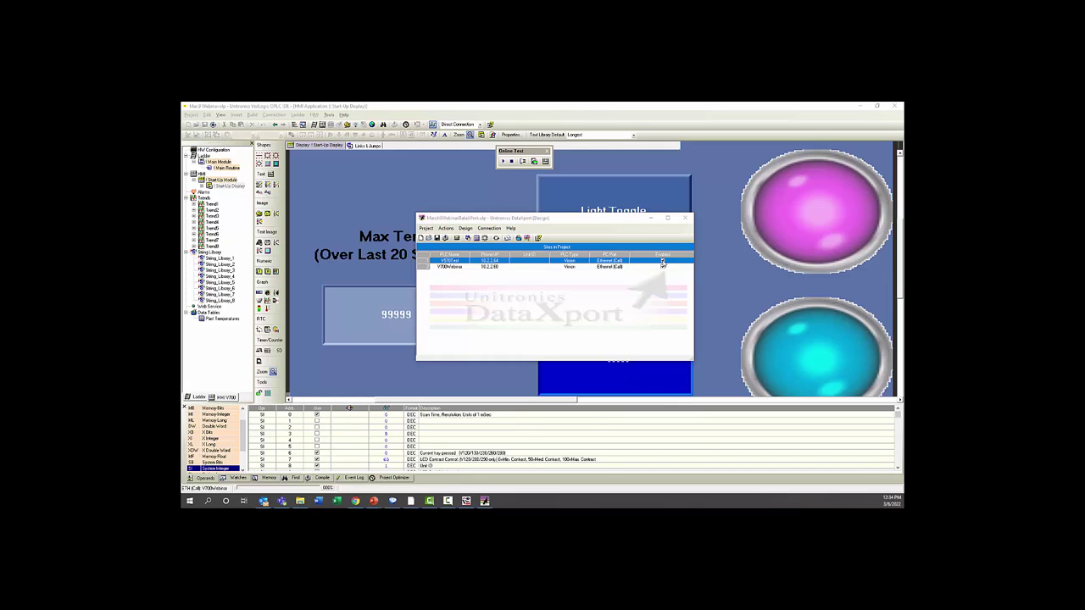
- Remove the V570Test site from the project
left_click(663, 263)
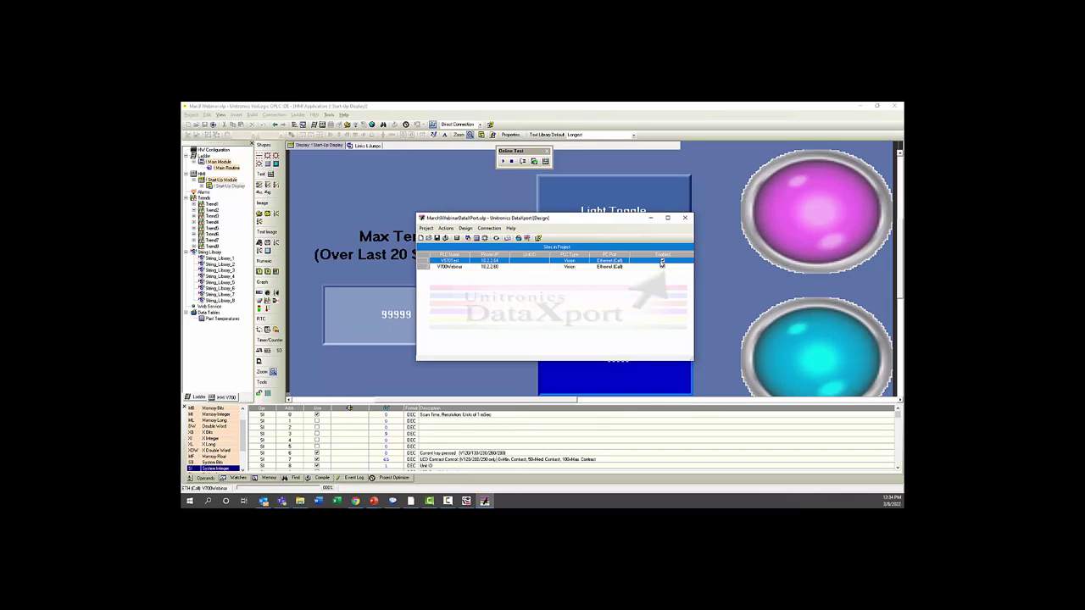
right_click(649, 265)
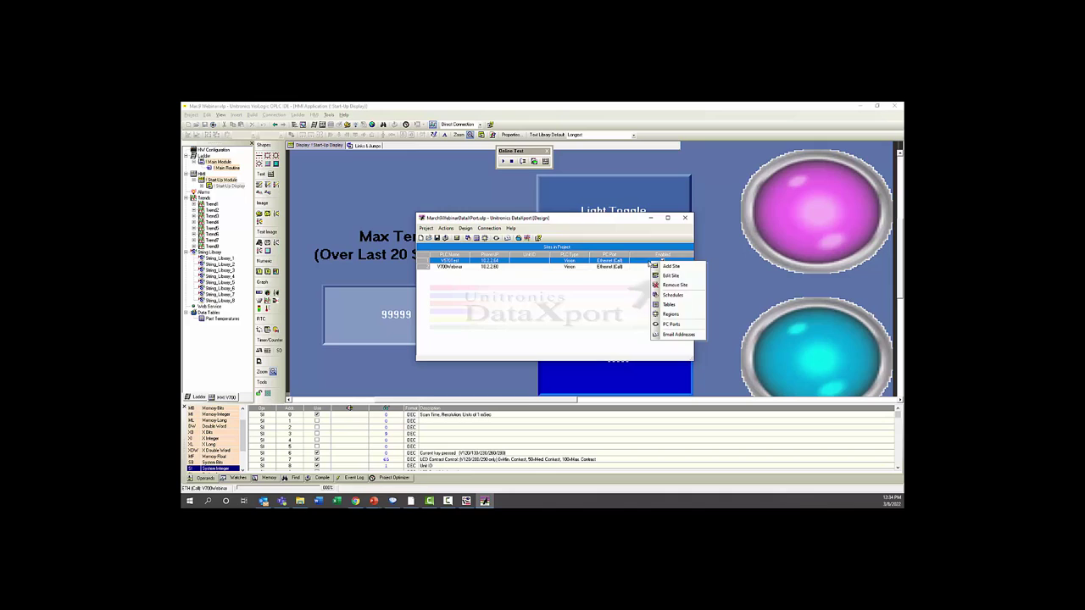
left_click(670, 288)
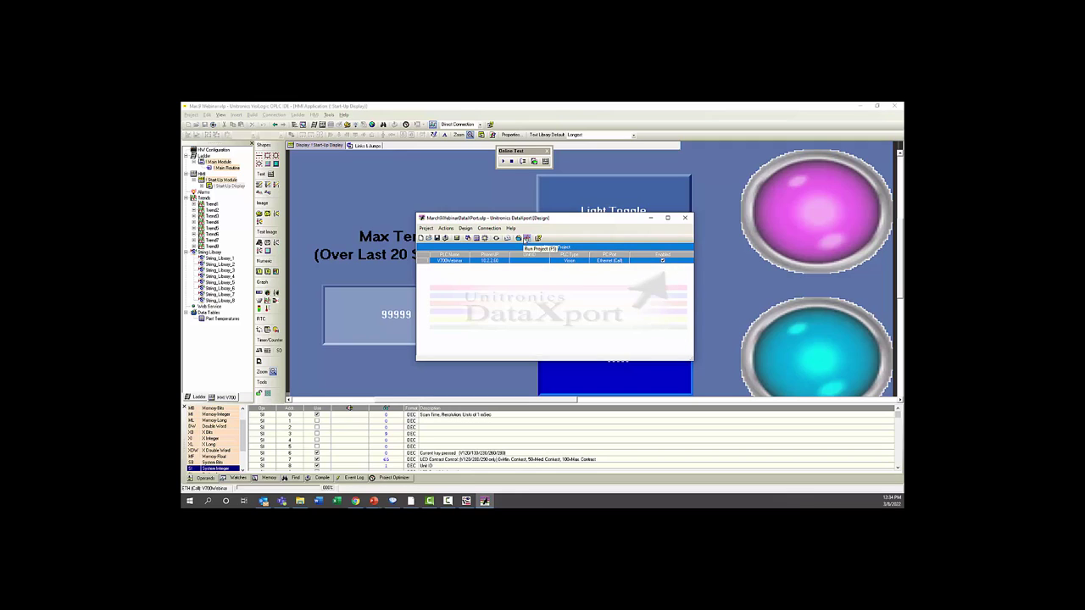
- Save and run the project, and widen the Status column in the Calls Log
left_click(526, 238)
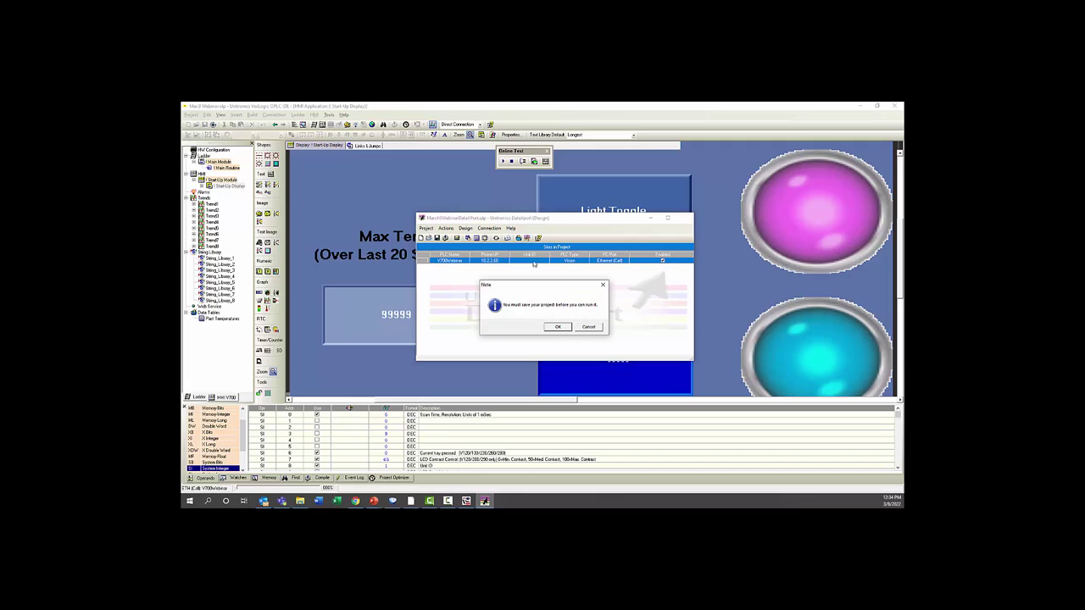
left_click(557, 327)
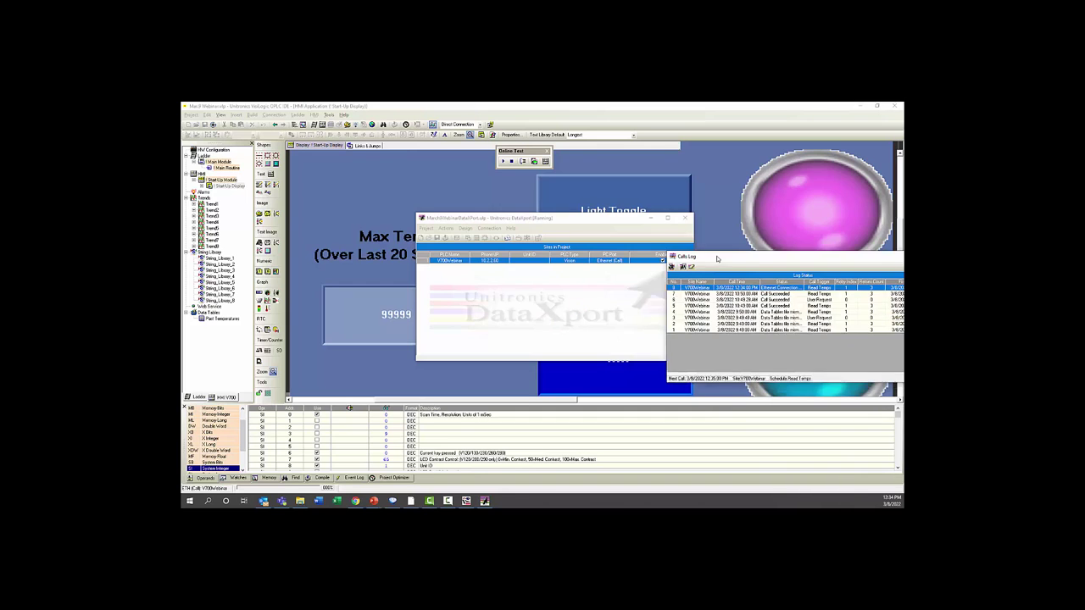
left_click_drag(485, 210, 477, 213)
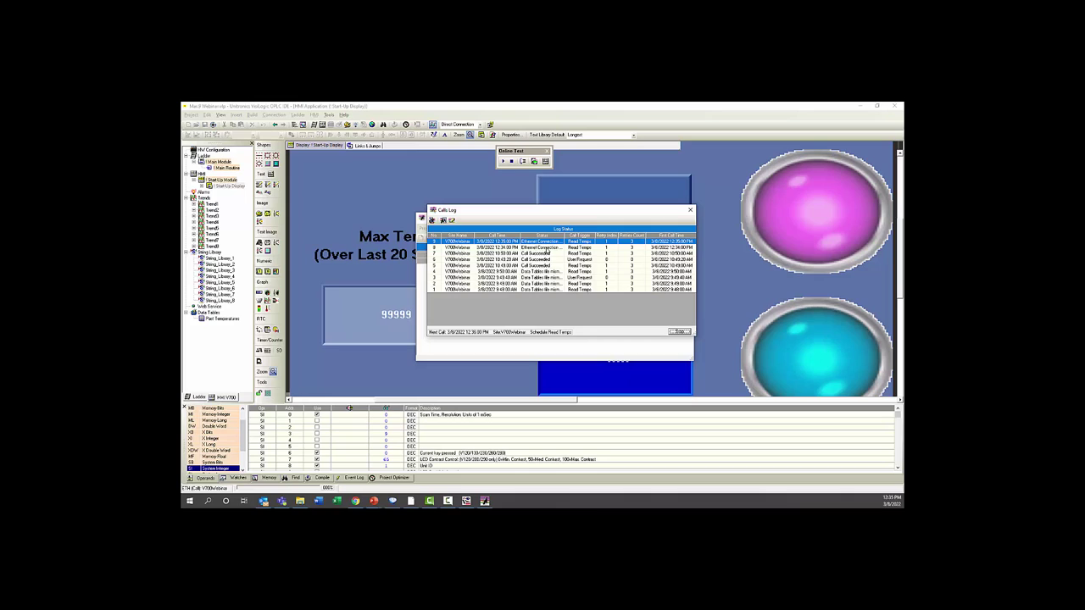
left_click_drag(566, 235, 596, 236)
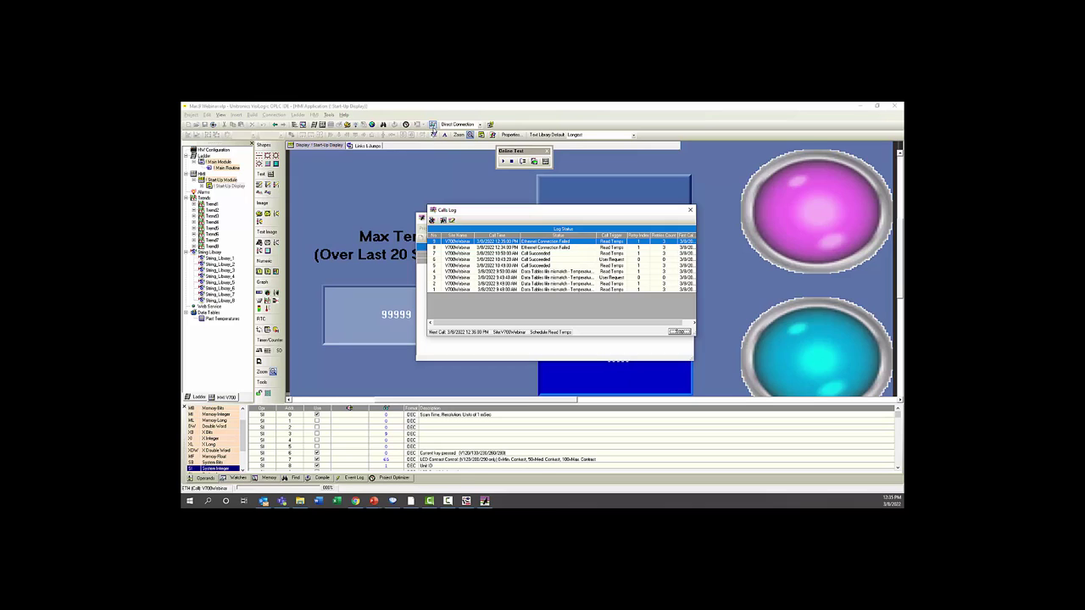
- End the VisiLogic online test and force a DataXport call to the V700Webinar PLC
left_click(433, 128)
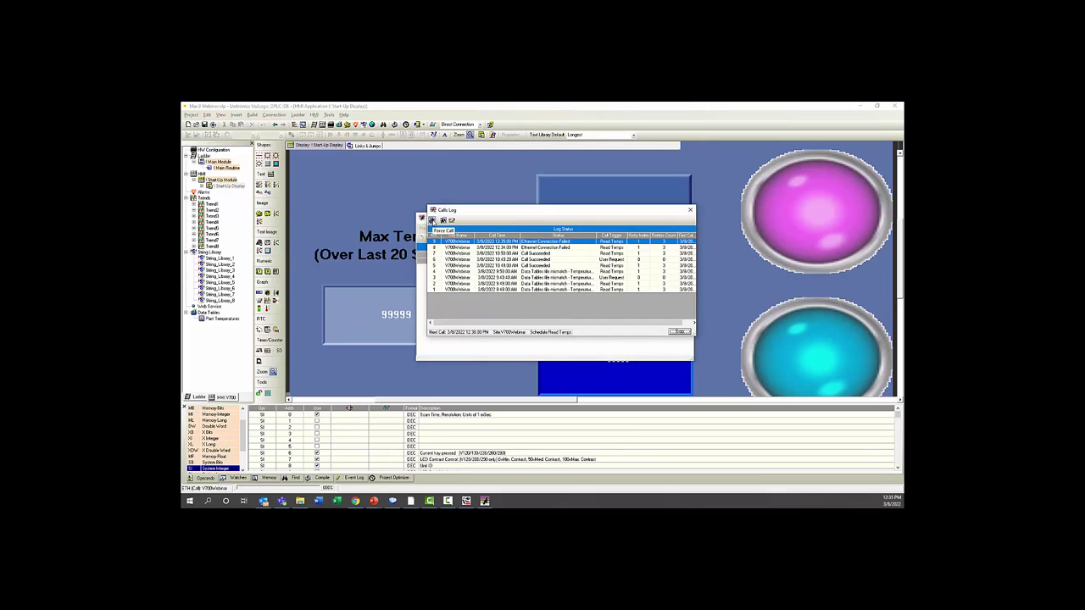
left_click(432, 221)
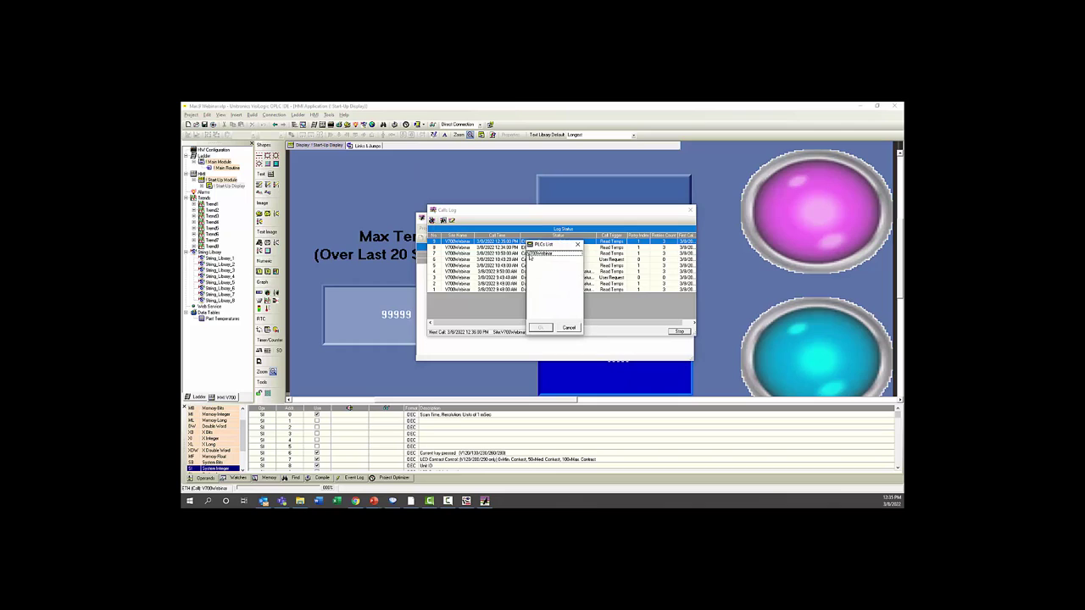
left_click(536, 254)
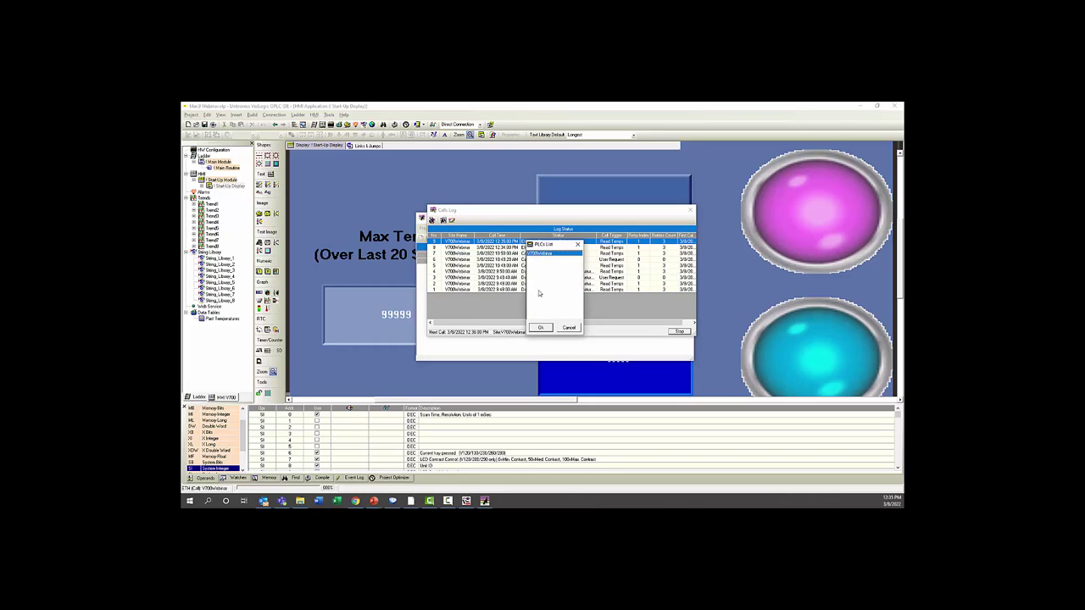
left_click(540, 329)
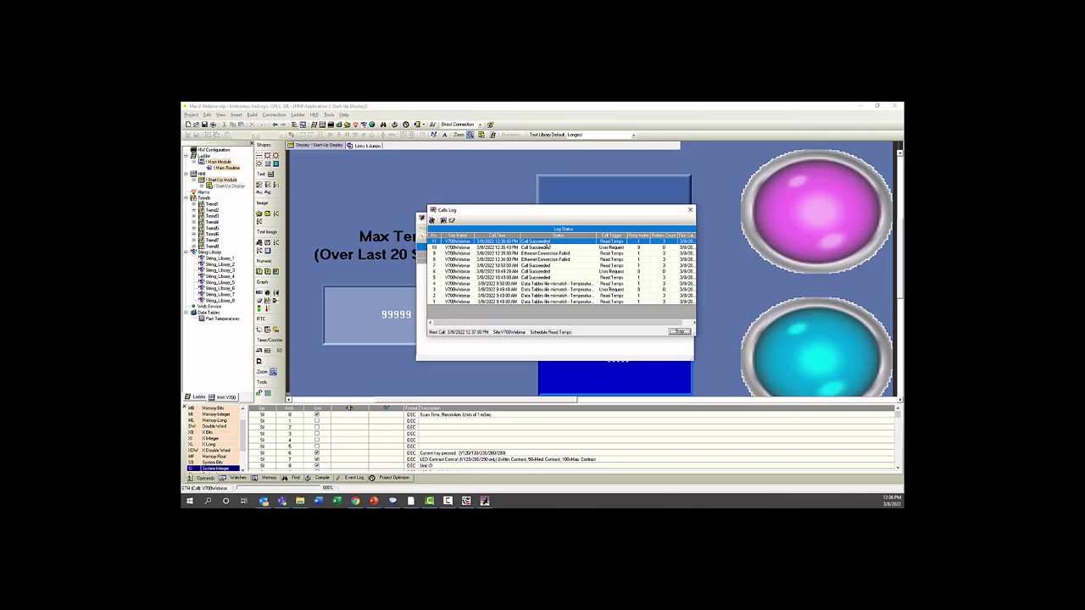
- Stop the running project and close DataXport
left_click(683, 333)
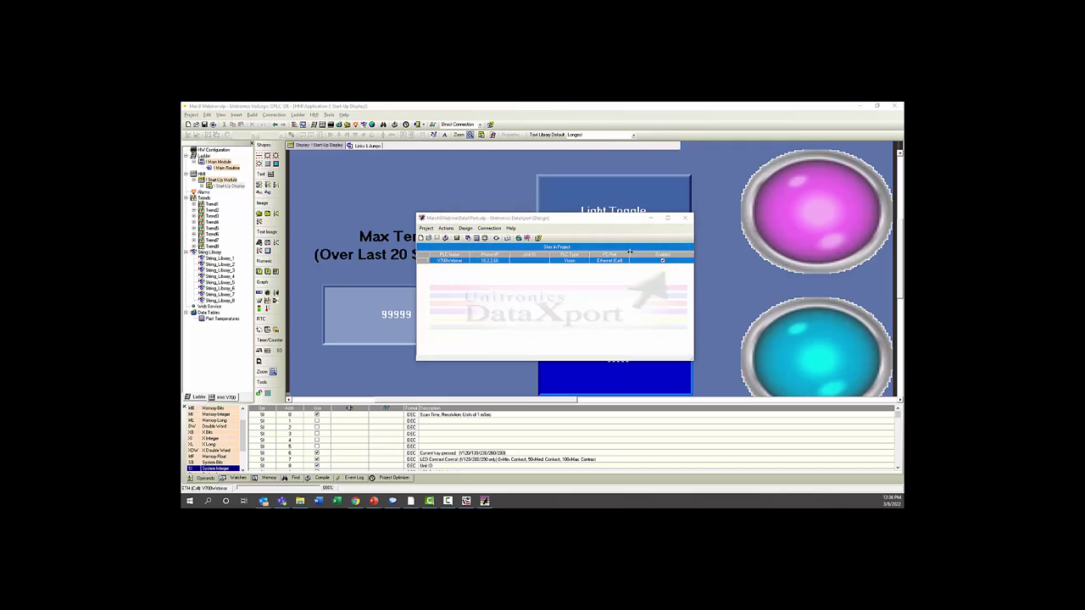
left_click(683, 219)
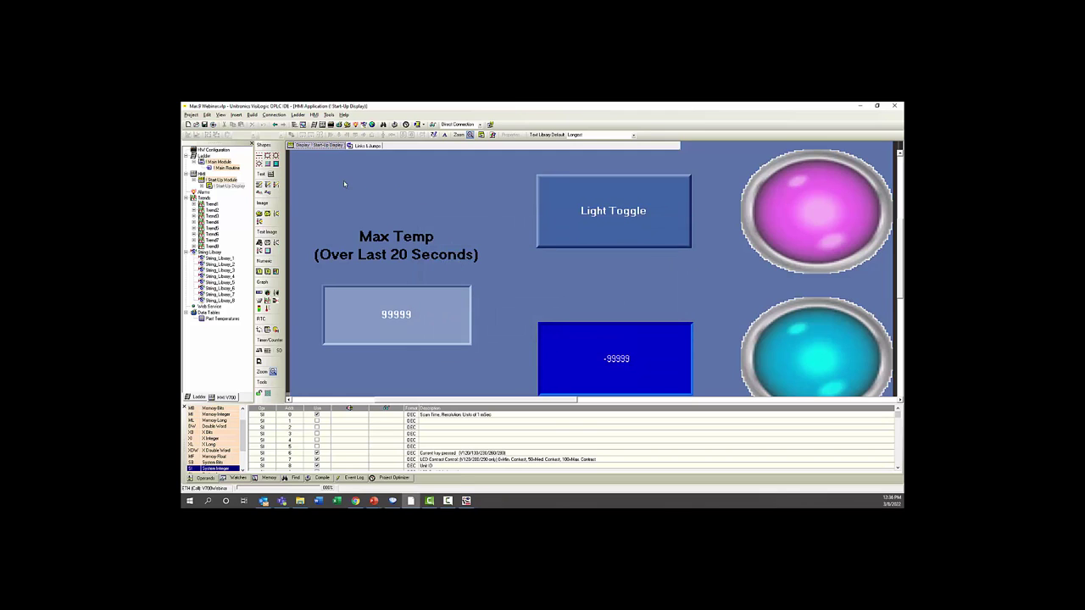
- In the Main Routine's first rung, insert a TCP/IP Socket Init block between the existing Socket Init and the PLC Name block
double_click(225, 167)
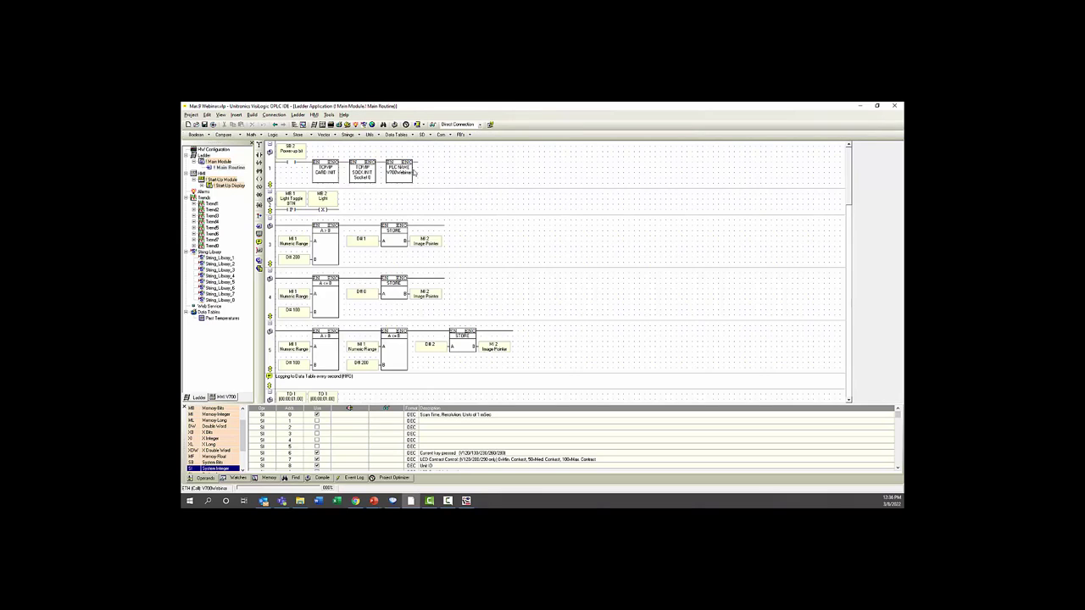
left_click(409, 167)
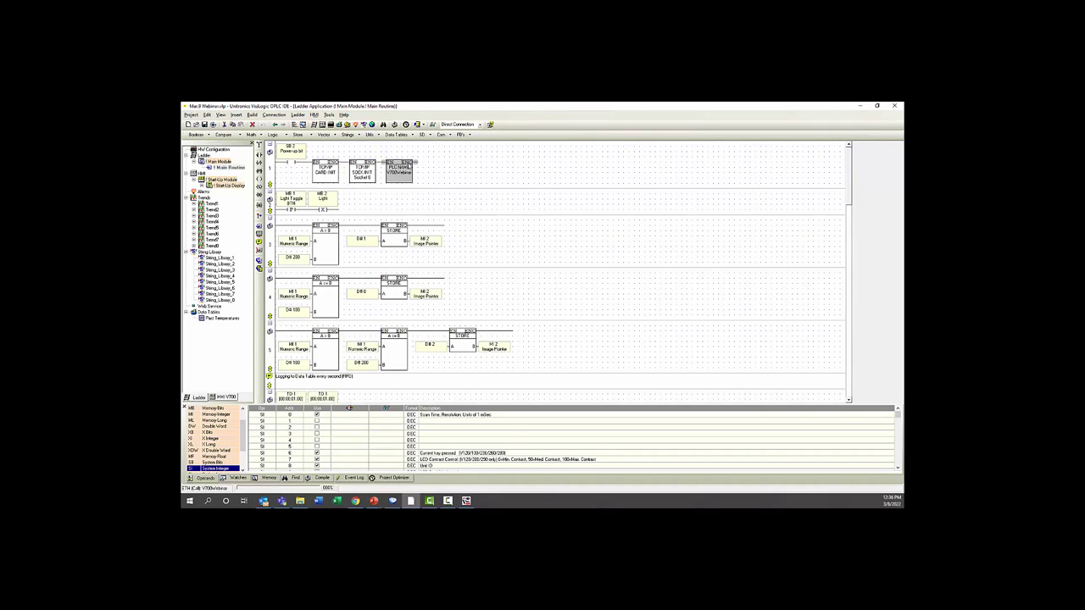
left_click_drag(408, 167, 437, 165)
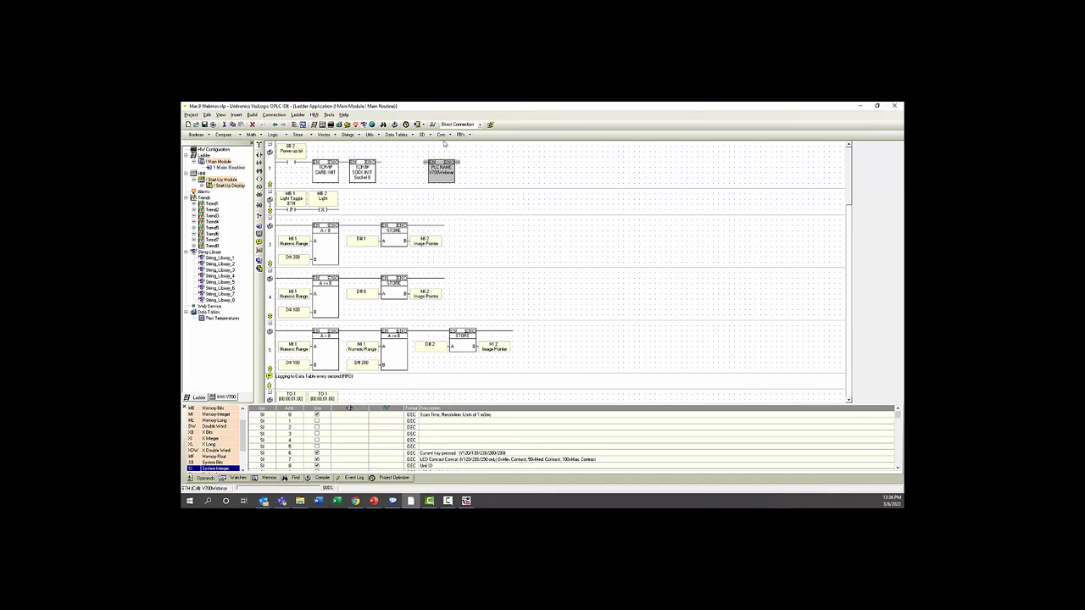
left_click(441, 134)
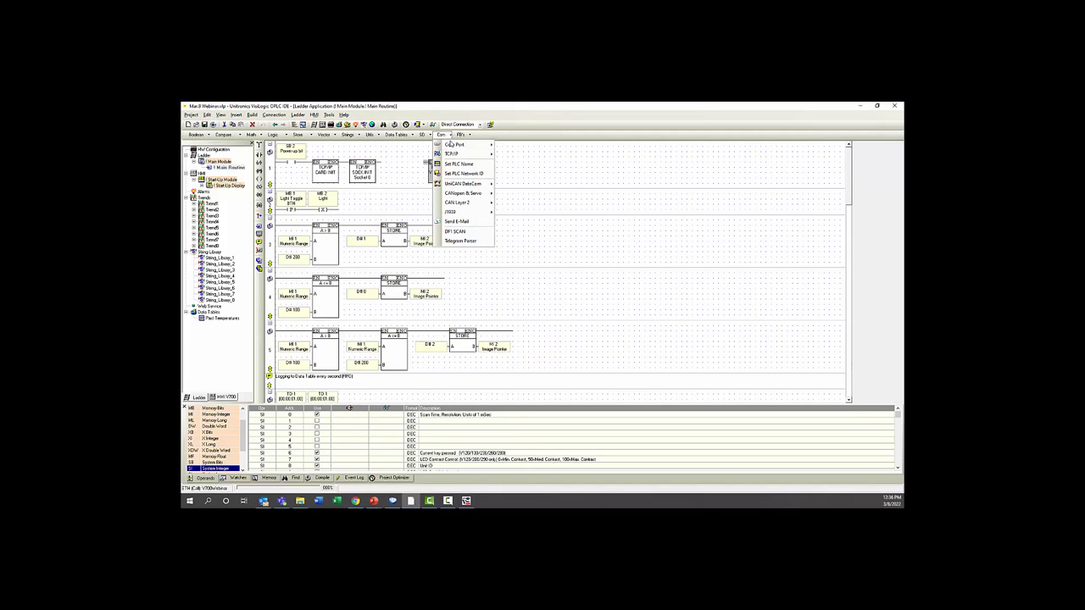
mouse_move(455, 155)
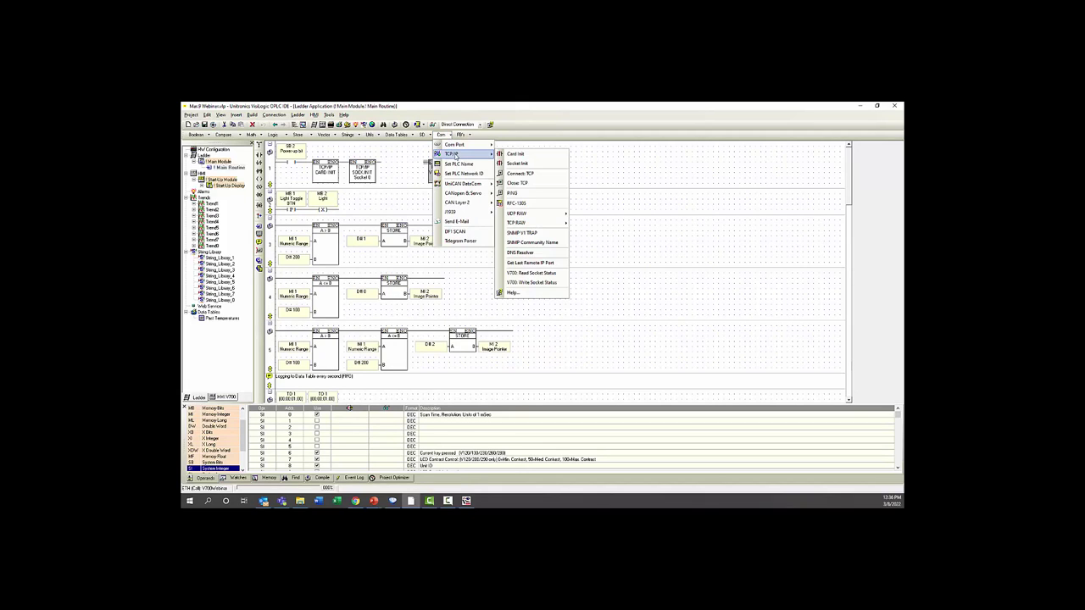
left_click(516, 163)
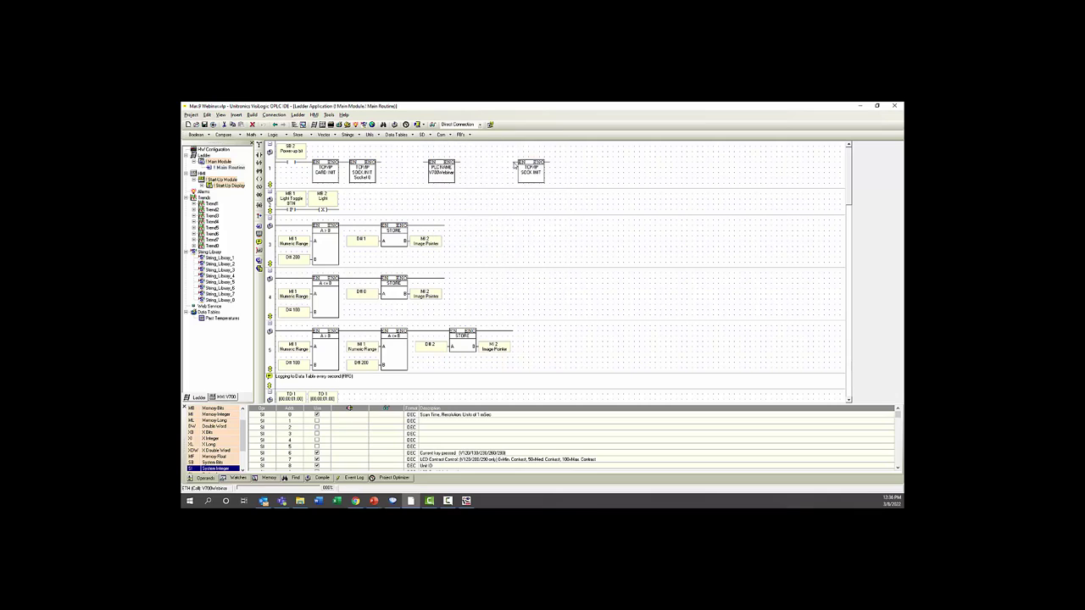
left_click(391, 165)
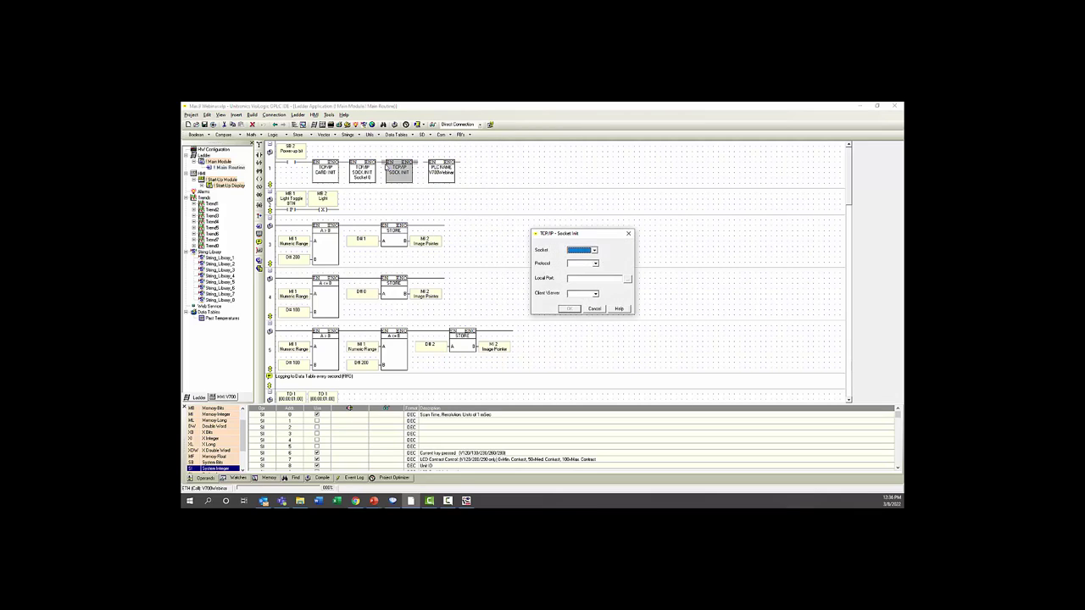
- Configure the new block as Socket 1 with TCP, local port 20257 and Server (slave), and move the PLC Name block next to it
left_click(594, 251)
left_click(596, 265)
left_click(596, 263)
left_click(597, 273)
left_click(629, 280)
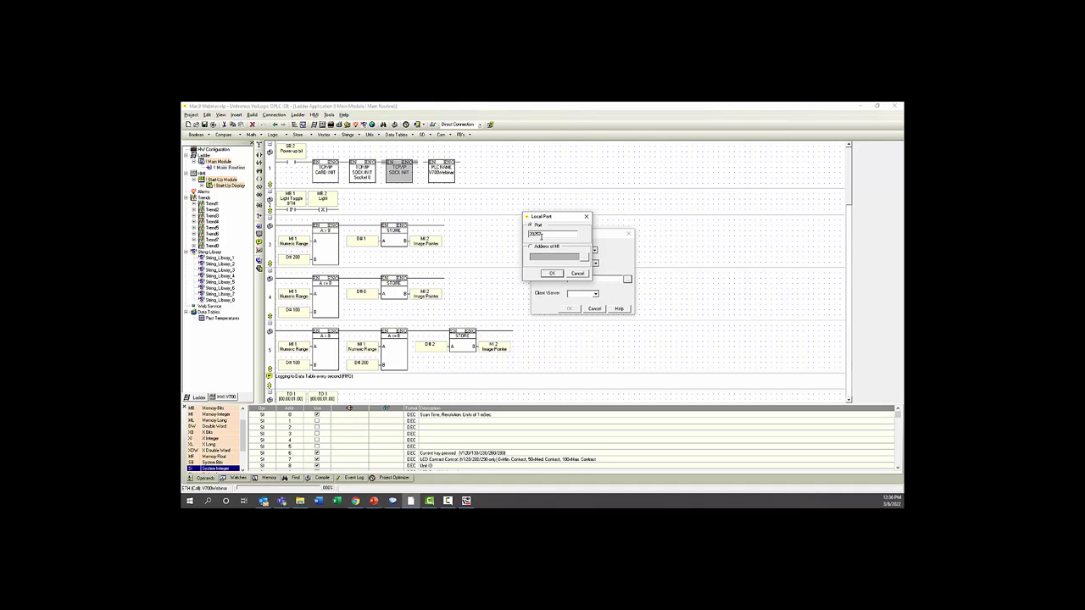
left_click(551, 273)
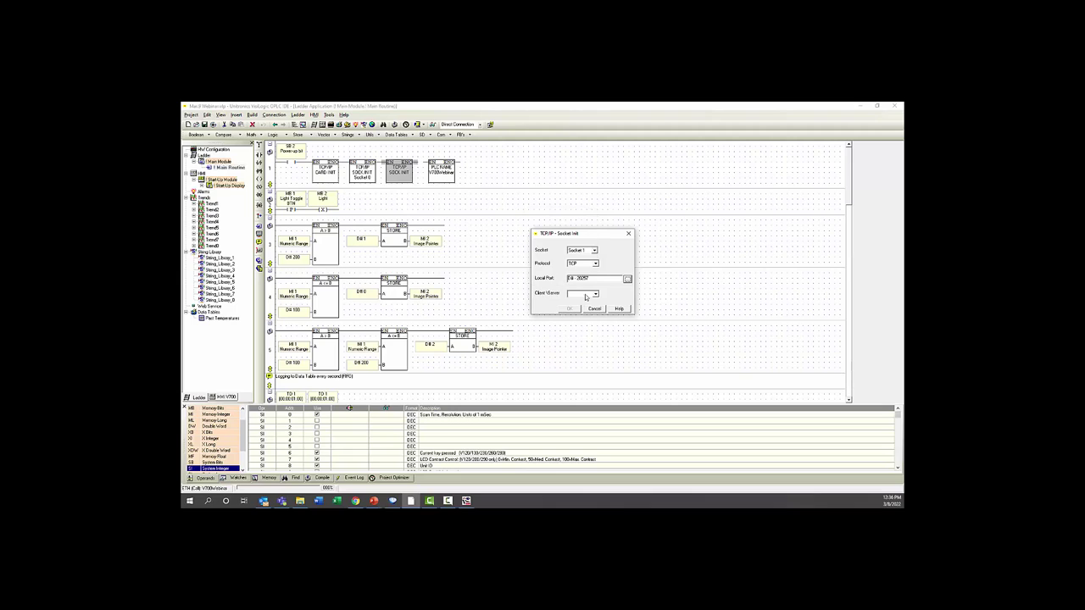
left_click(585, 295)
left_click(587, 306)
left_click(572, 310)
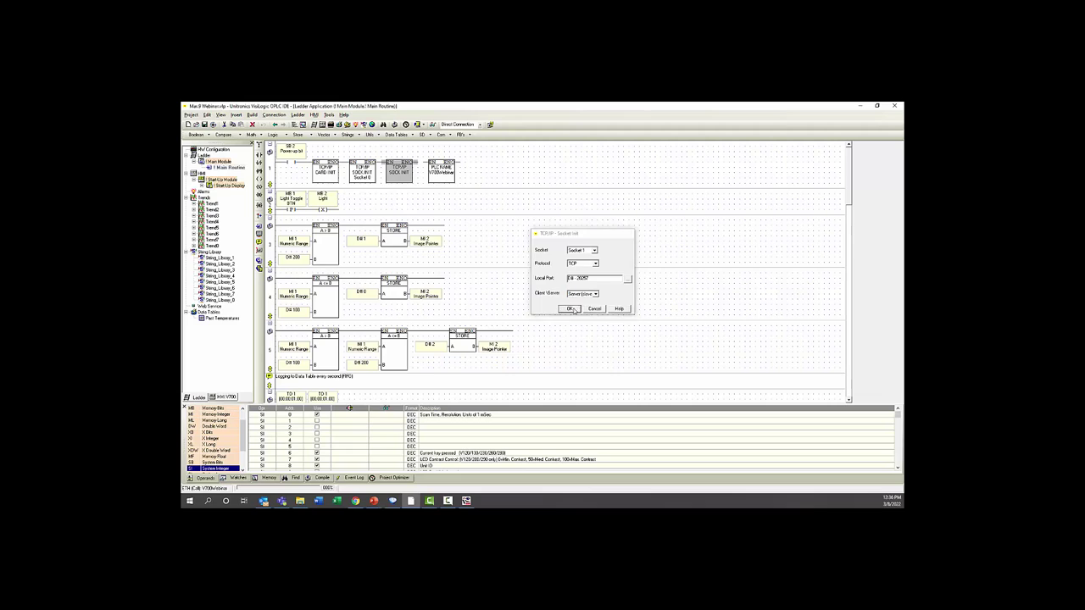
left_click(434, 168)
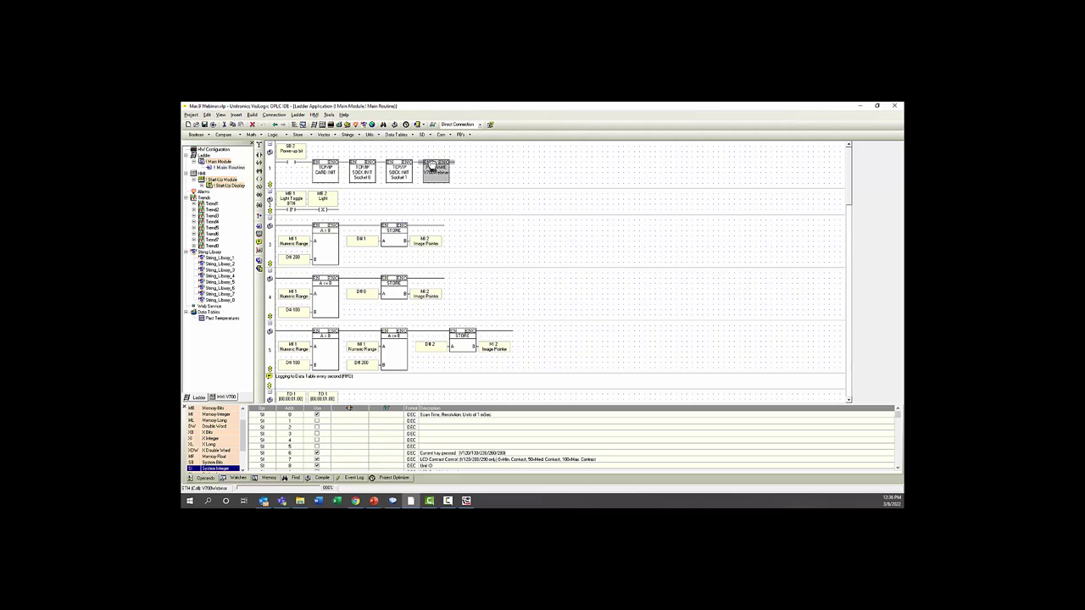
- Load the ladder project into the PLC with Stop - Download - Reset and start the online test
left_click(487, 172)
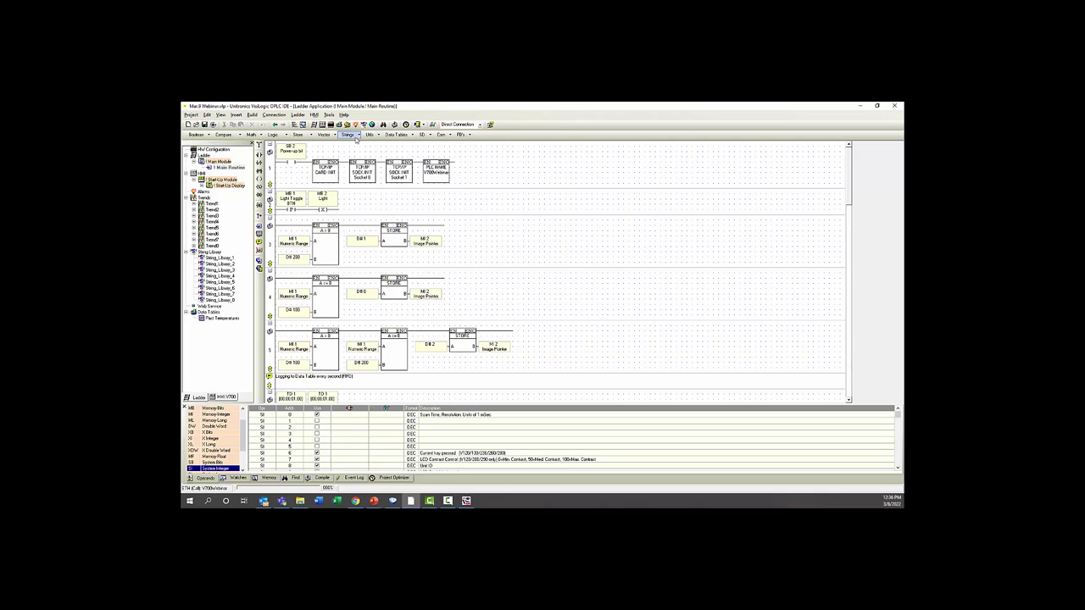
left_click(422, 125)
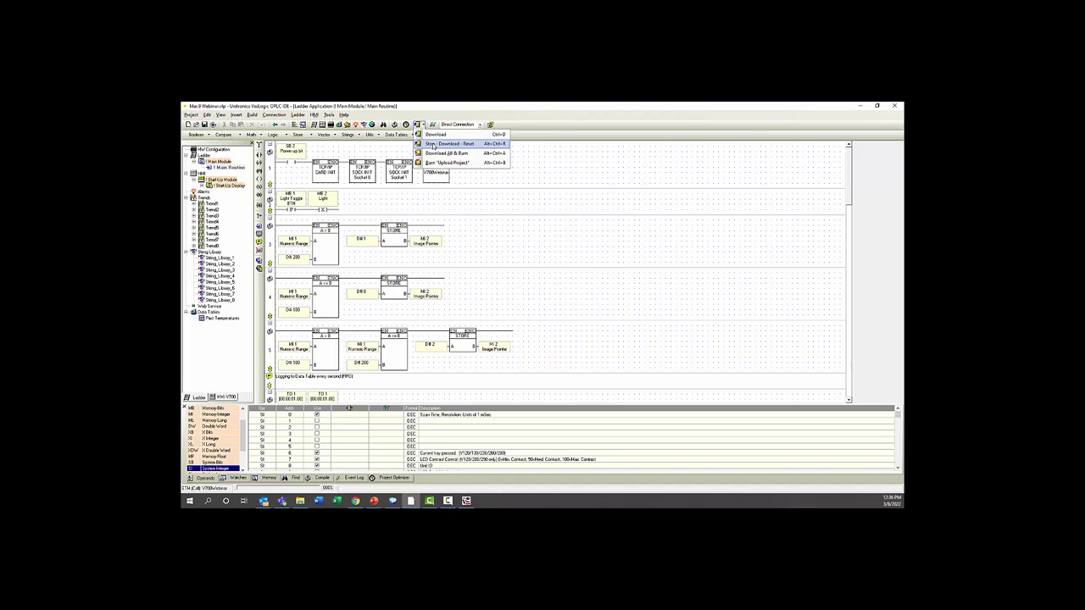
left_click(435, 144)
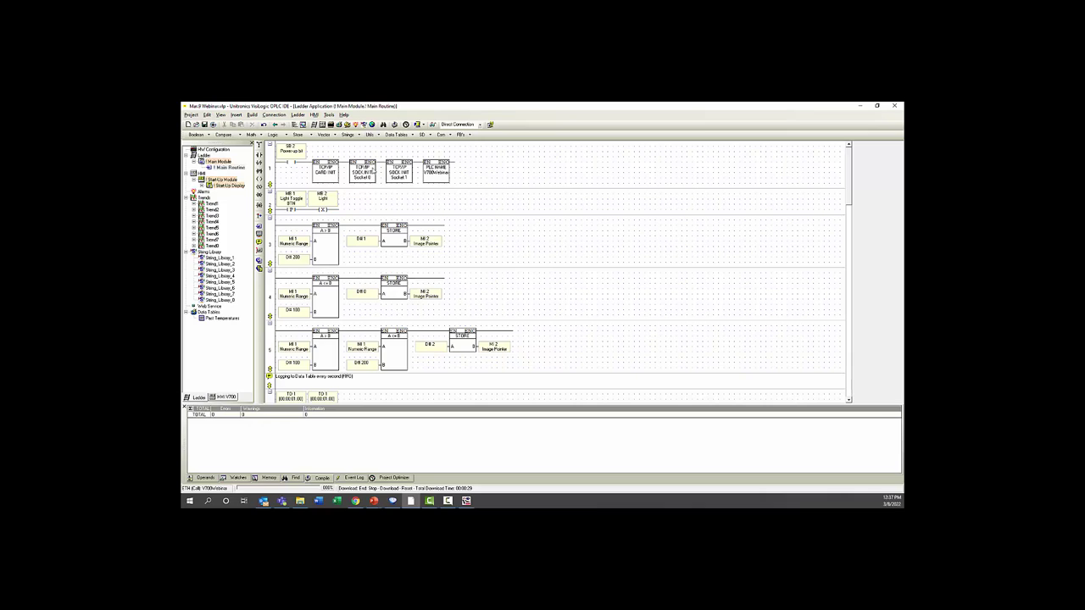
left_click(431, 125)
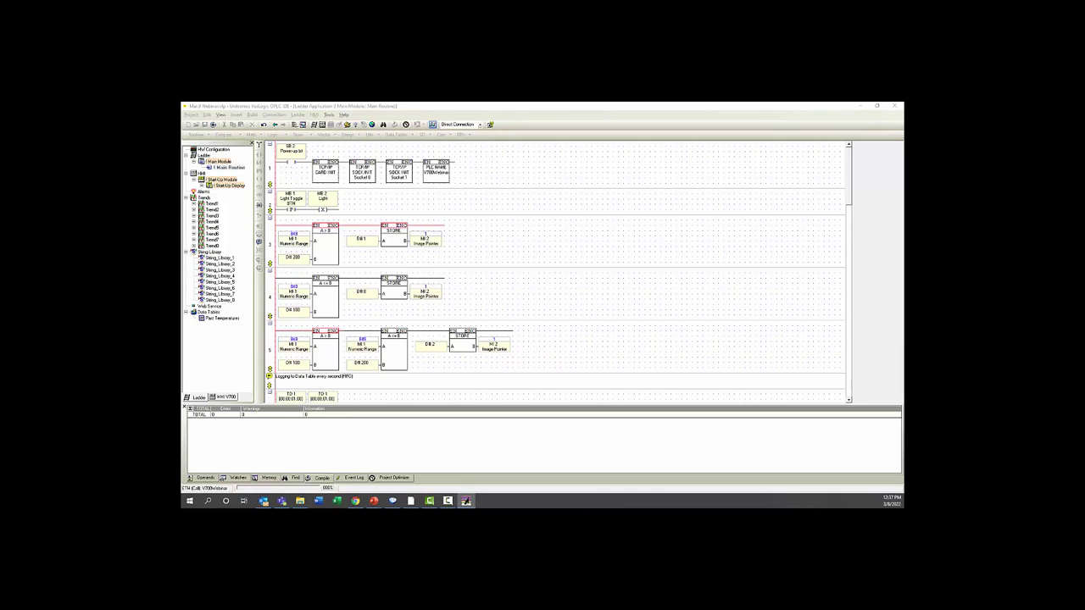
- In DataXport, edit the V700Webinar site to use port number 20257 and apply the change
left_click_drag(878, 277, 452, 180)
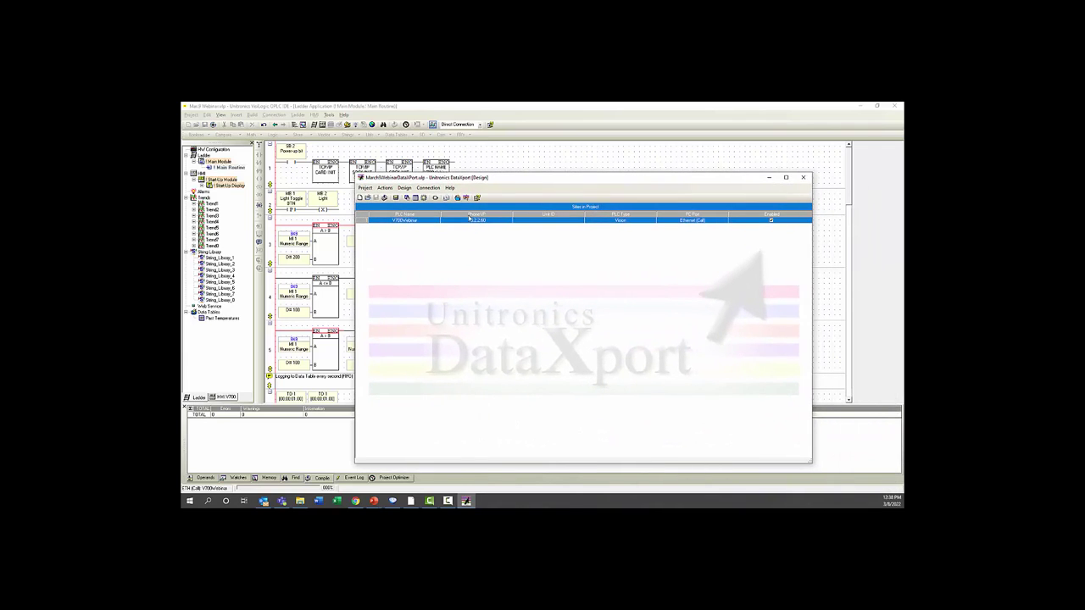
right_click(472, 221)
left_click(488, 234)
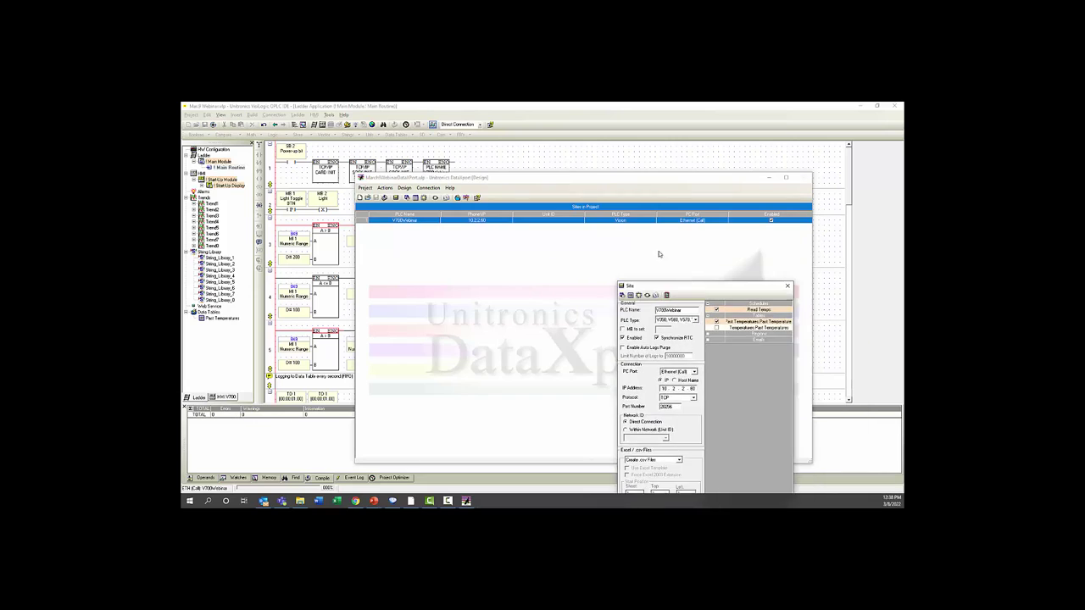
left_click(604, 305)
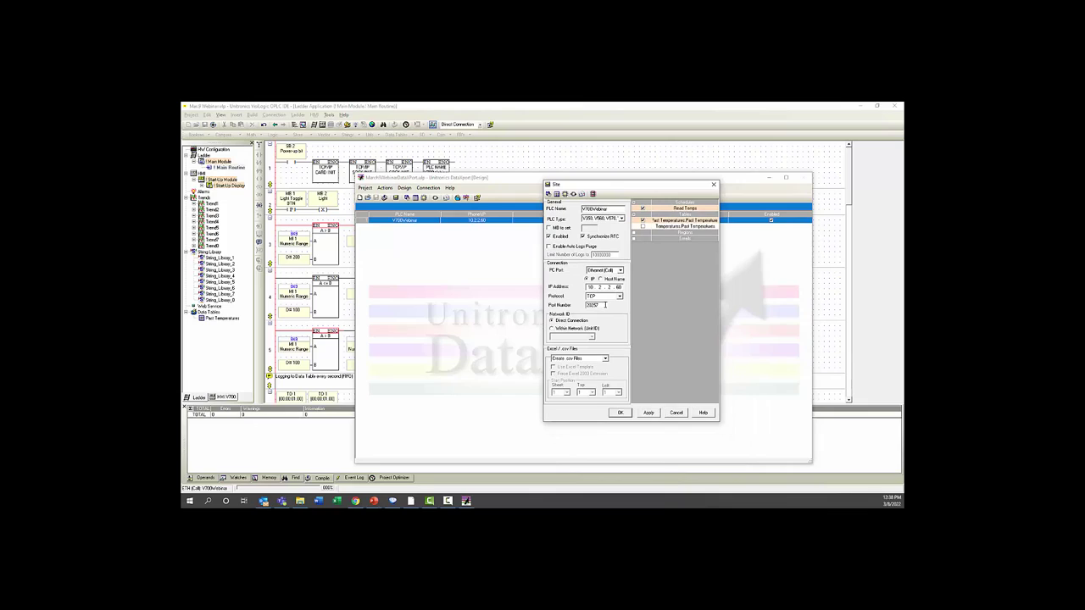
left_click(646, 414)
left_click(621, 413)
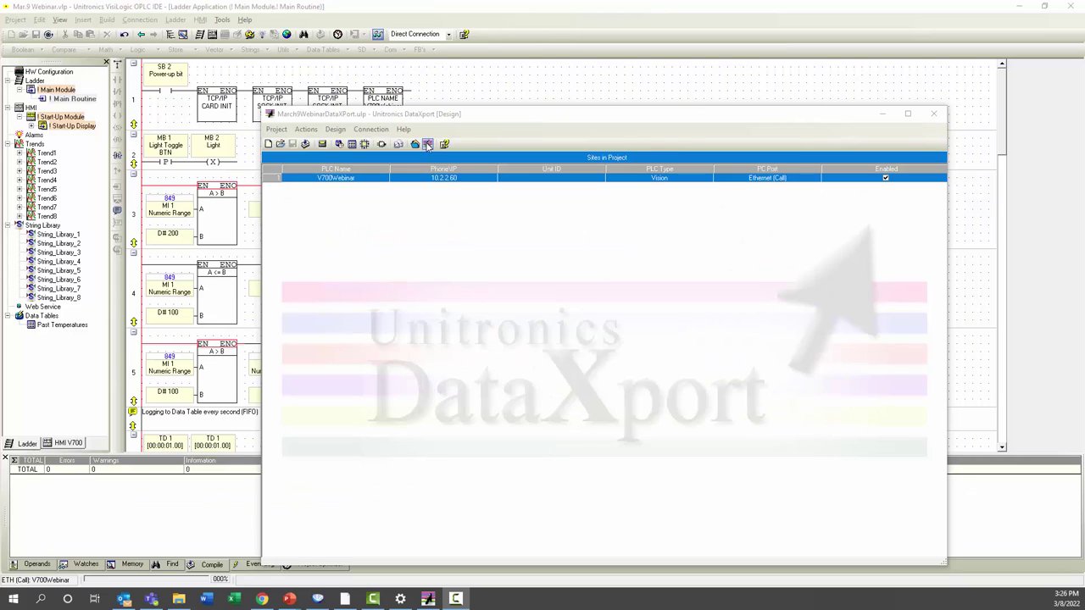
- Run the DataXport project, force a call to the V700Webinar PLC, and return to the presentation
left_click(428, 144)
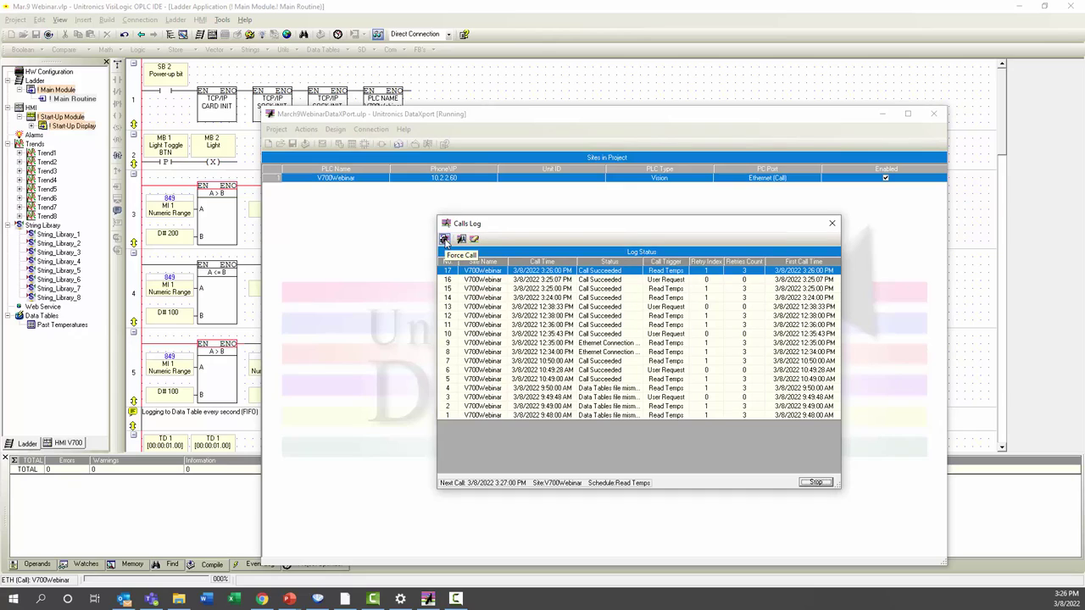
left_click(445, 239)
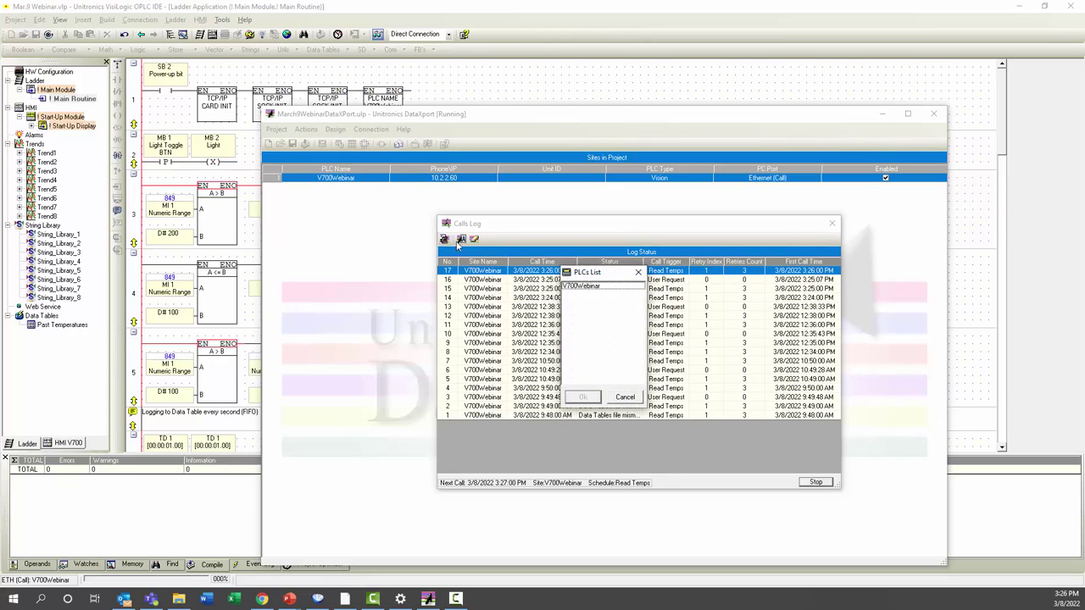
left_click(589, 287)
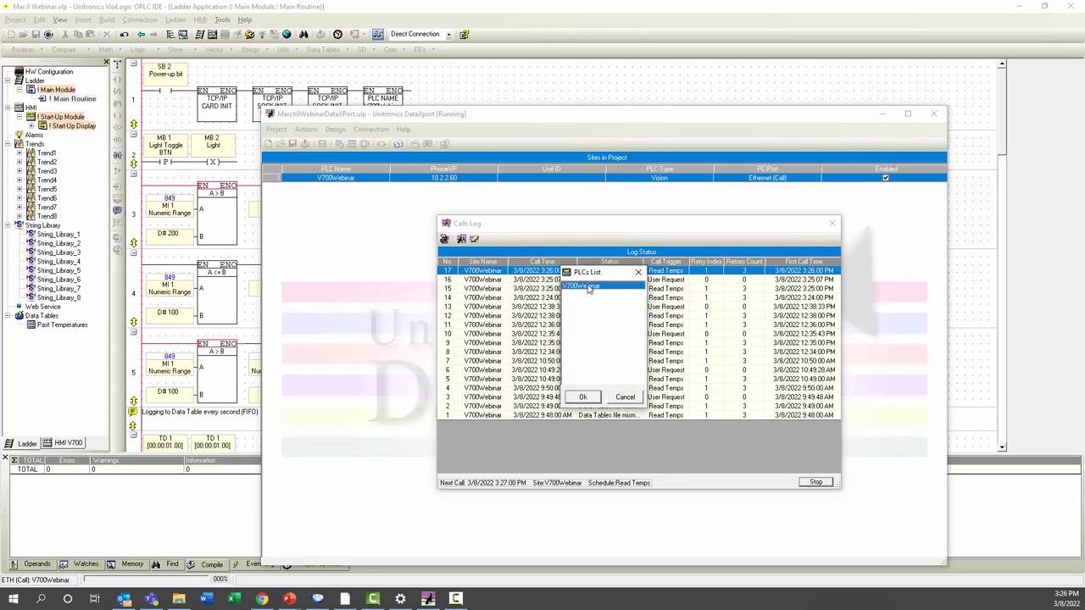
left_click(584, 397)
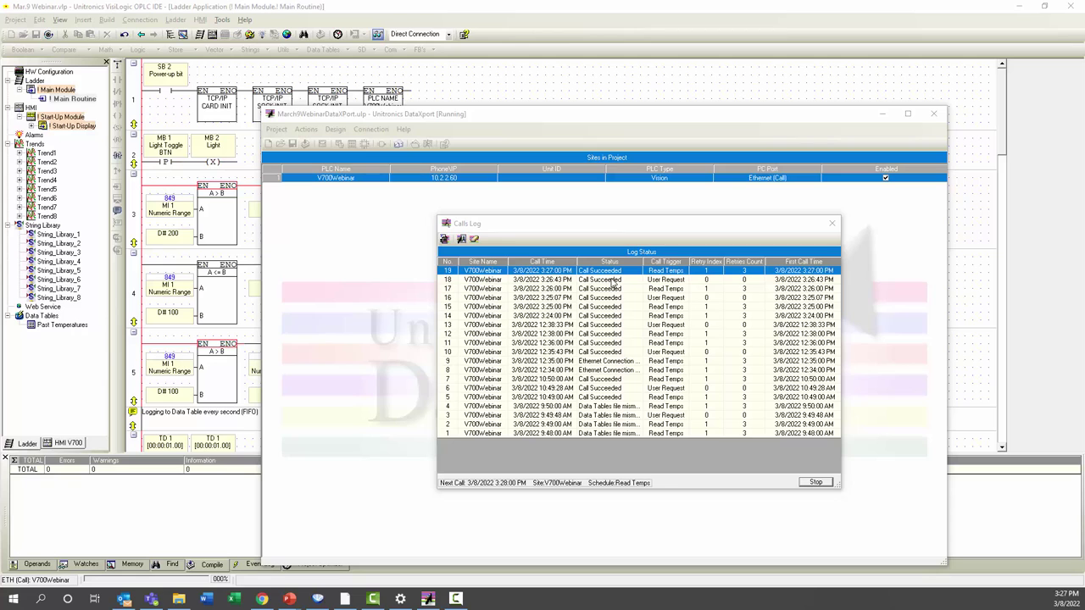
key("alt+Tab")
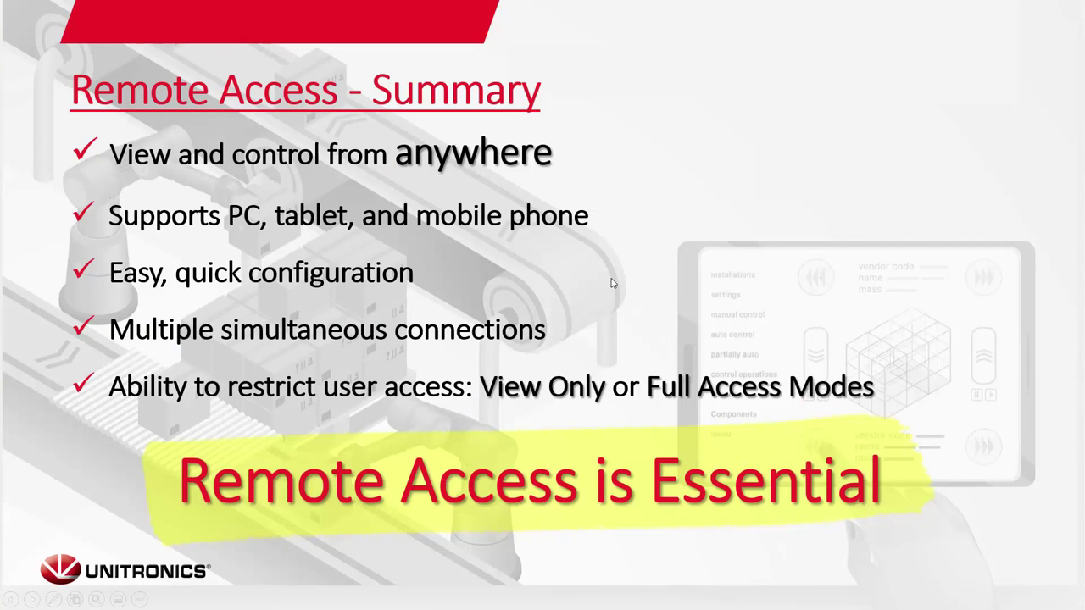